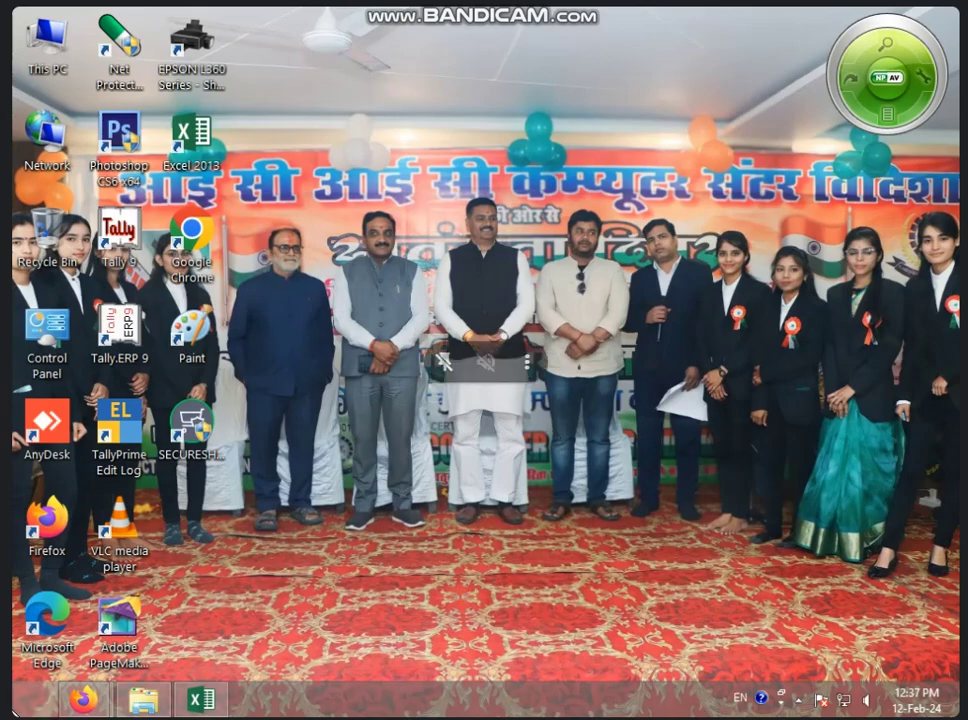
# - Launch Adobe Photoshop 7.0 and dismiss the scratch disk notice
pyautogui.press('super')
pyautogui.write('PHOtoshop 7.0')
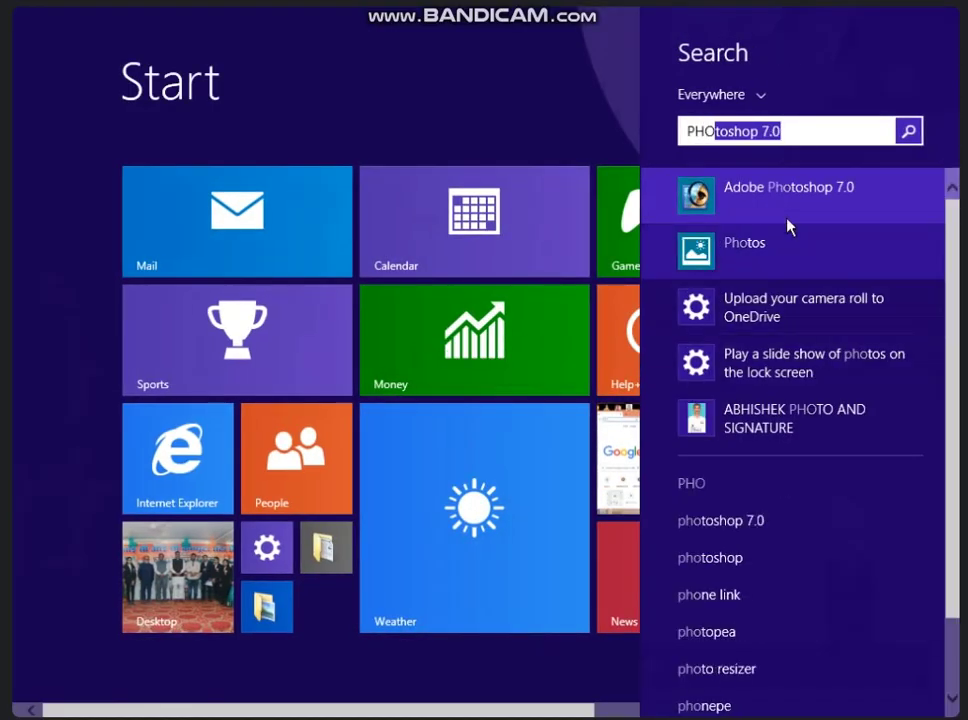
pyautogui.press('Return')
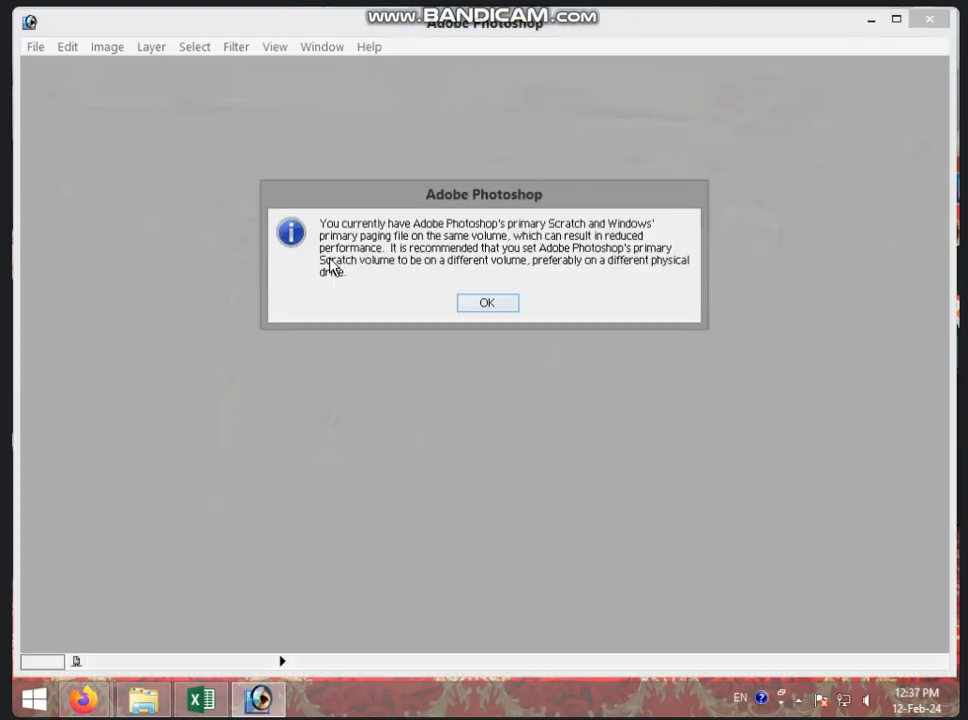
pyautogui.click(487, 303)
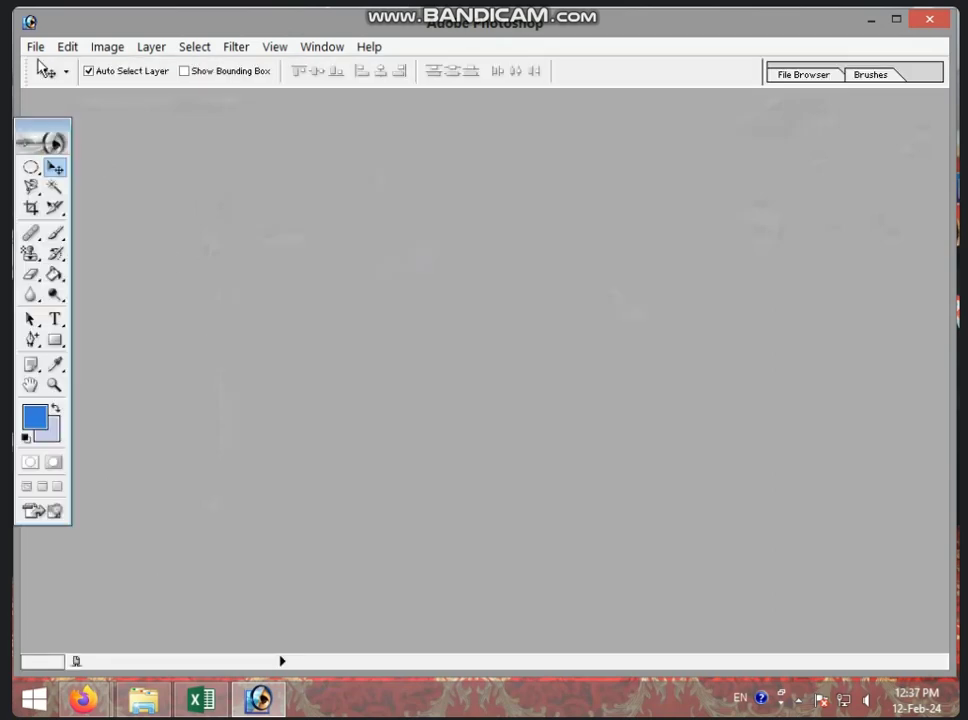
# - Open the flower image download (4) from the WALLPAPER folder
pyautogui.click(33, 47)
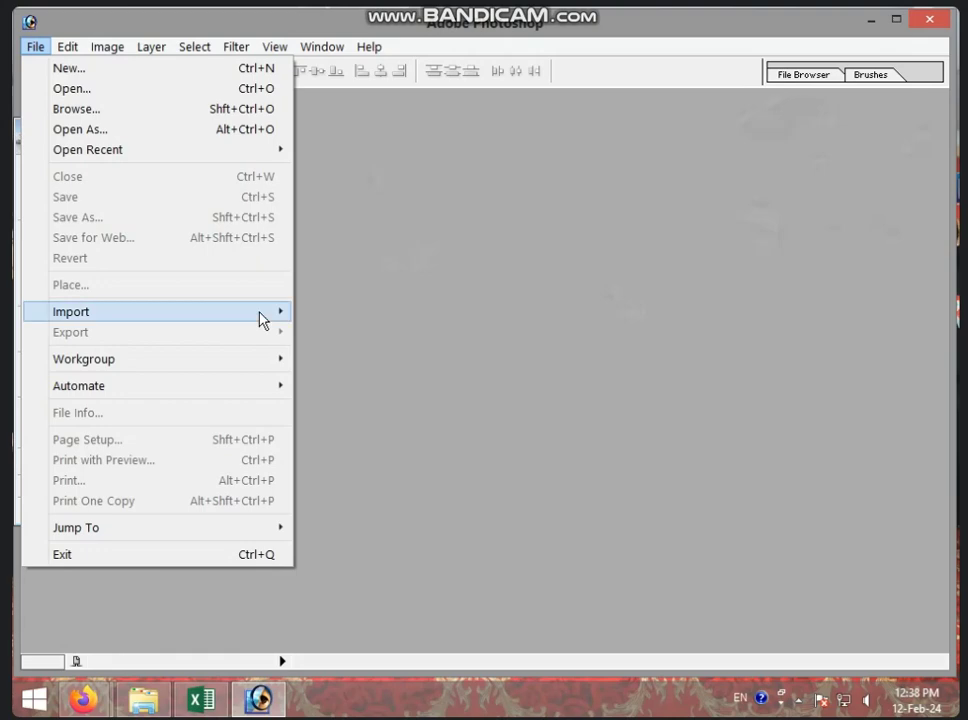
pyautogui.click(355, 311)
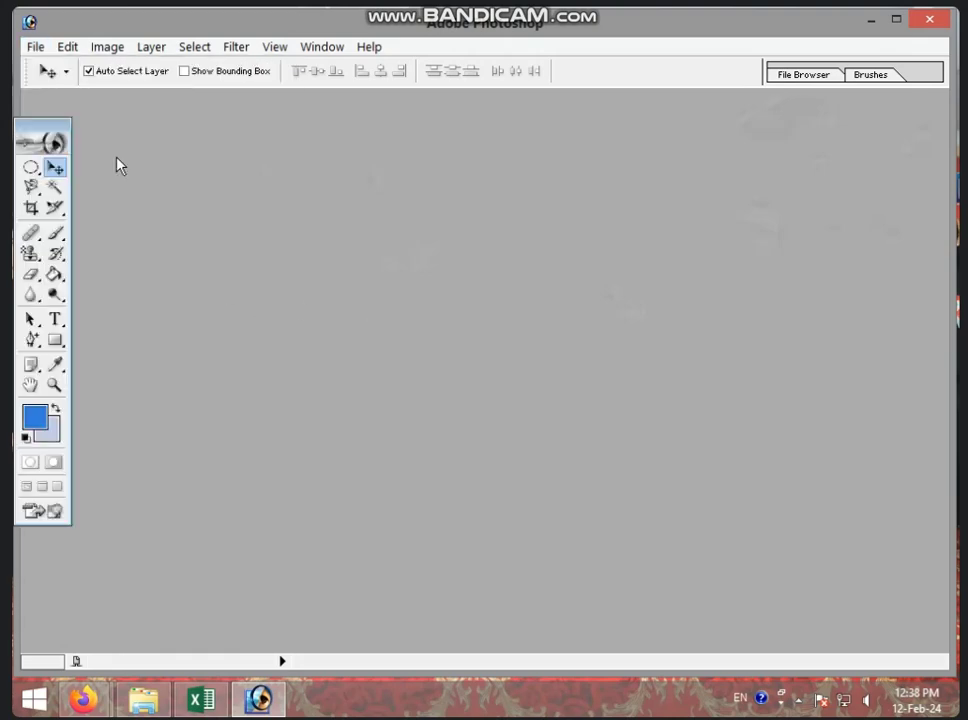
pyautogui.click(36, 47)
pyautogui.click(58, 89)
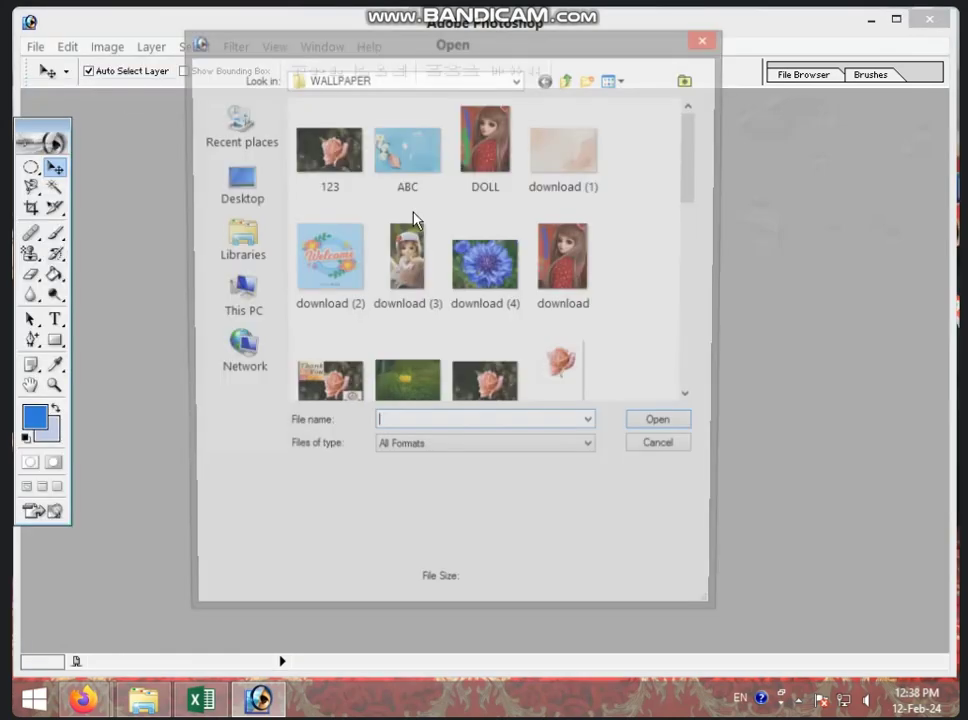
pyautogui.click(486, 265)
pyautogui.click(640, 427)
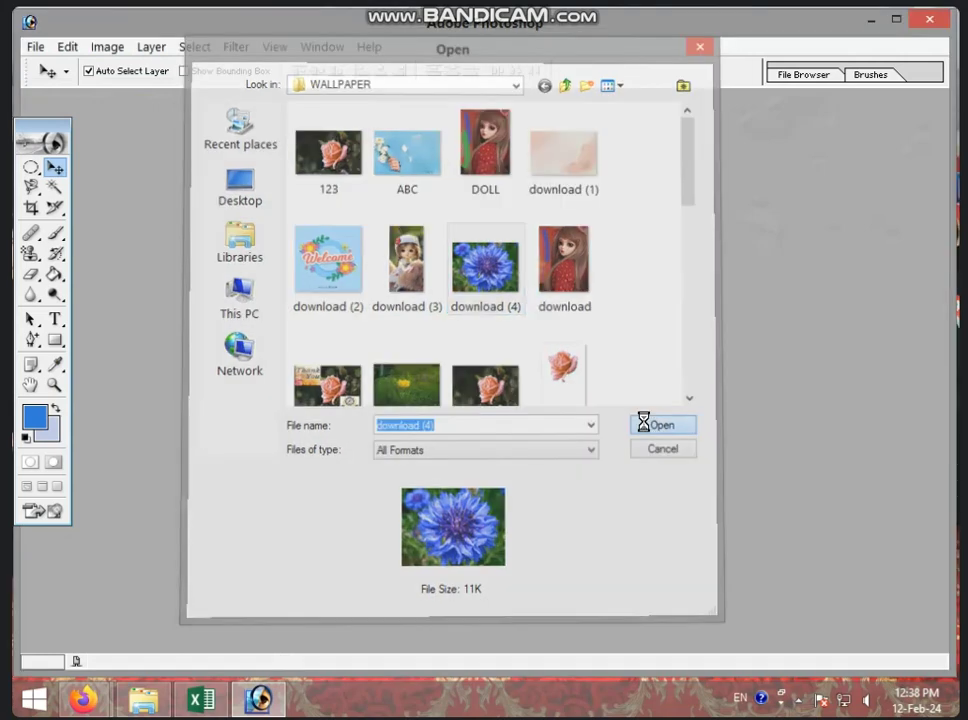
# - Place the BORDER PDF from New folder on System Reserved (E:) into the flower image
pyautogui.click(35, 47)
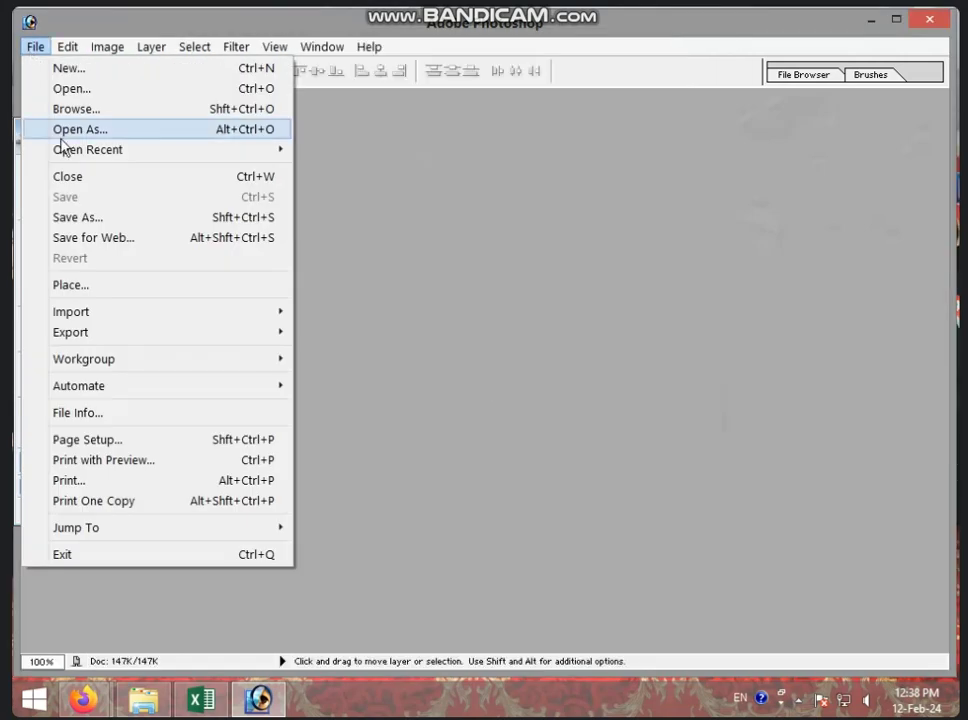
pyautogui.click(162, 290)
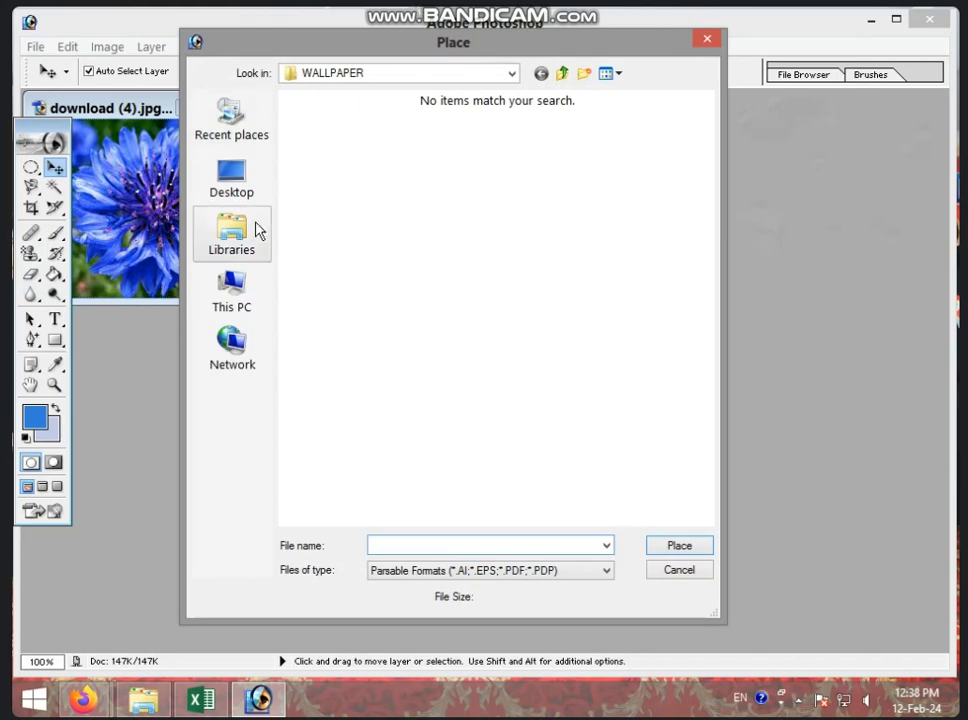
pyautogui.click(241, 290)
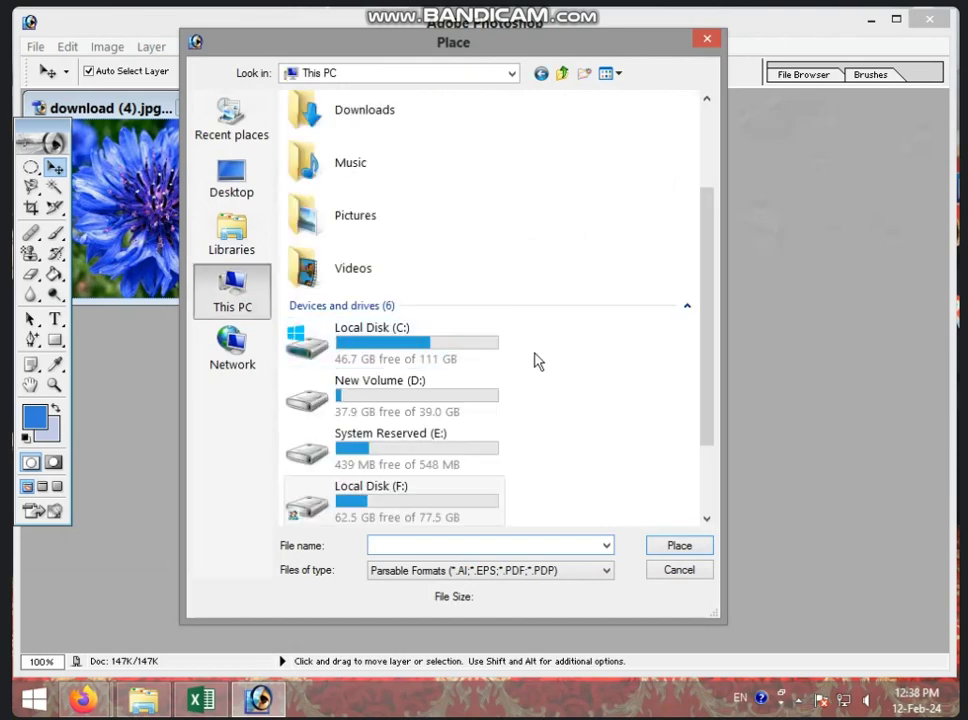
pyautogui.moveTo(713, 335); pyautogui.dragTo(715, 411)
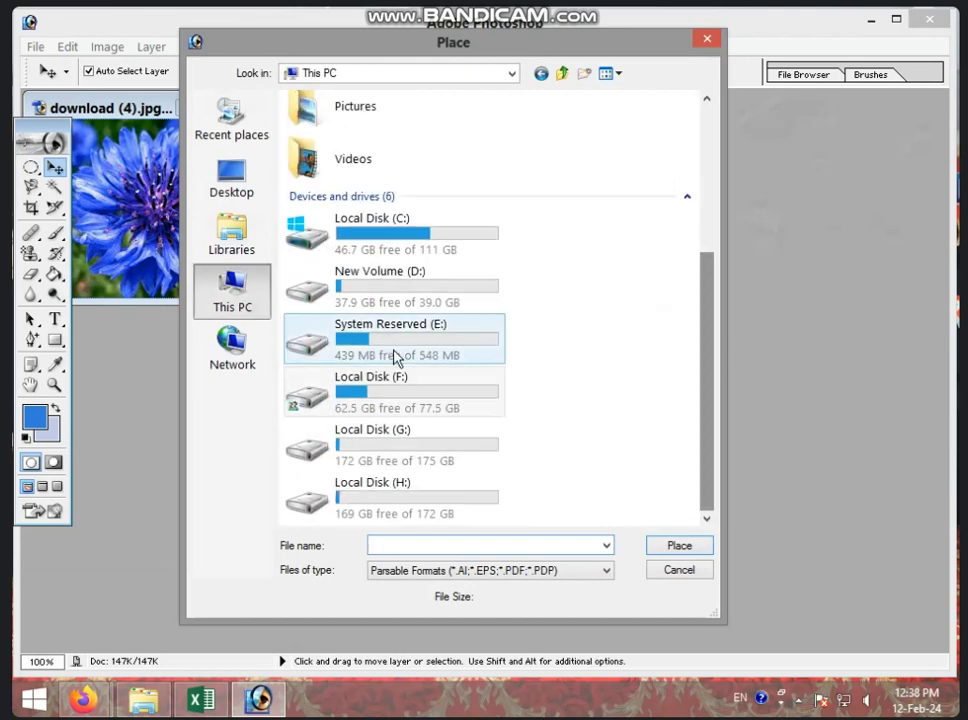
pyautogui.doubleClick(365, 404)
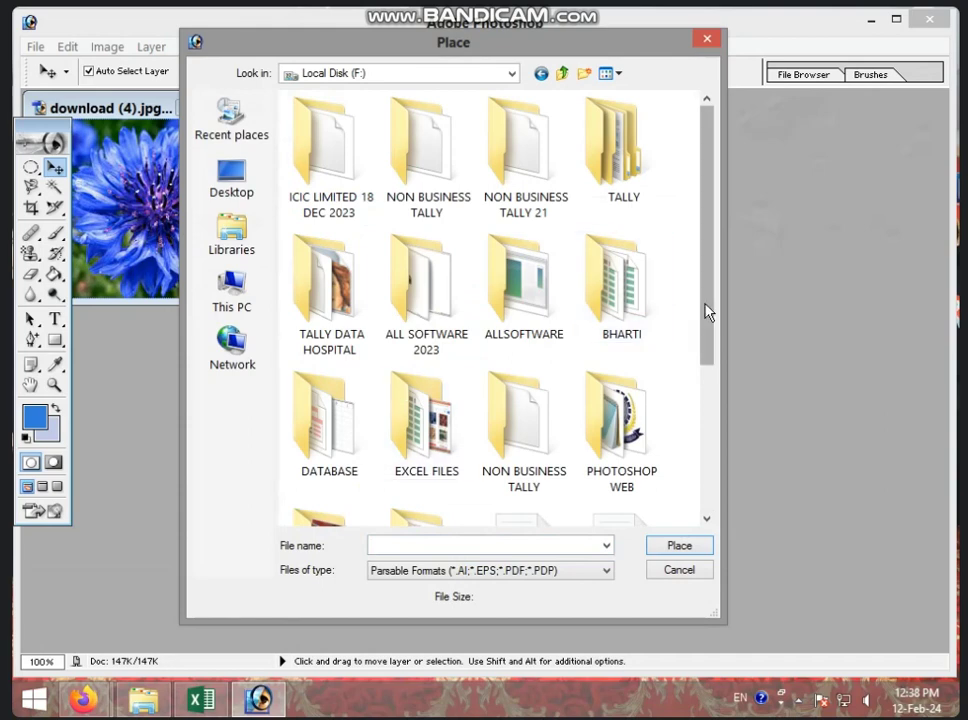
pyautogui.moveTo(713, 321); pyautogui.dragTo(728, 441)
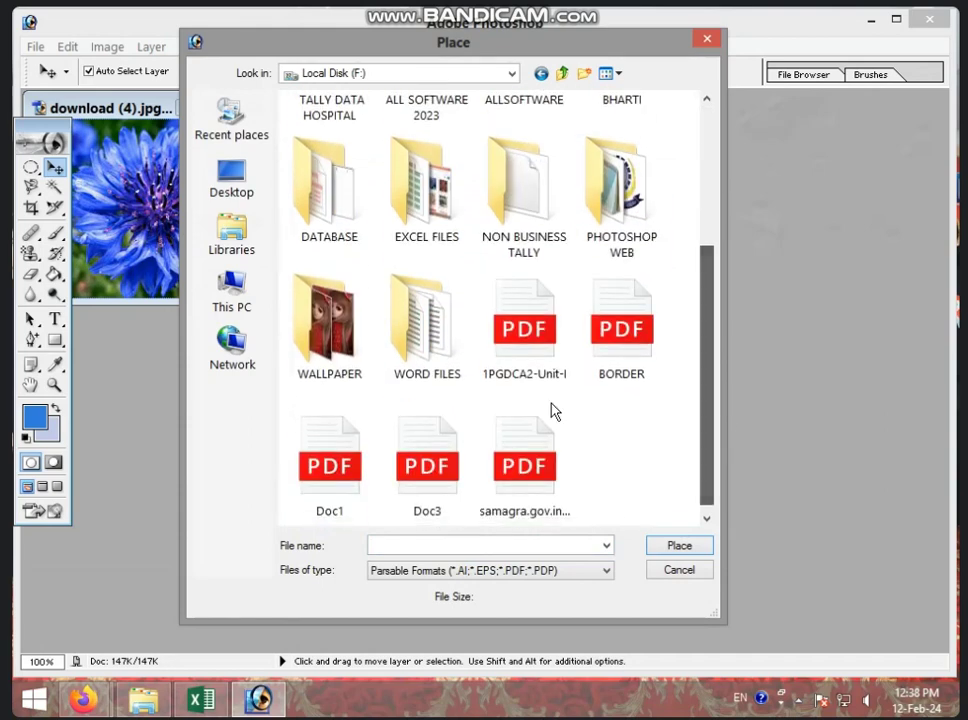
pyautogui.click(246, 302)
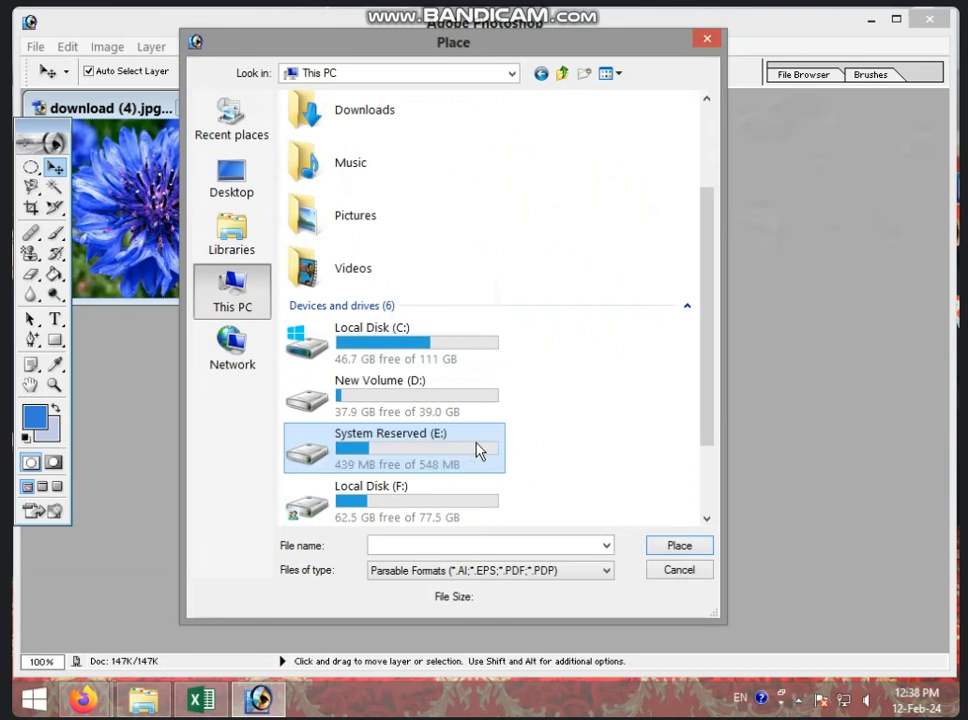
pyautogui.doubleClick(477, 450)
pyautogui.doubleClick(342, 326)
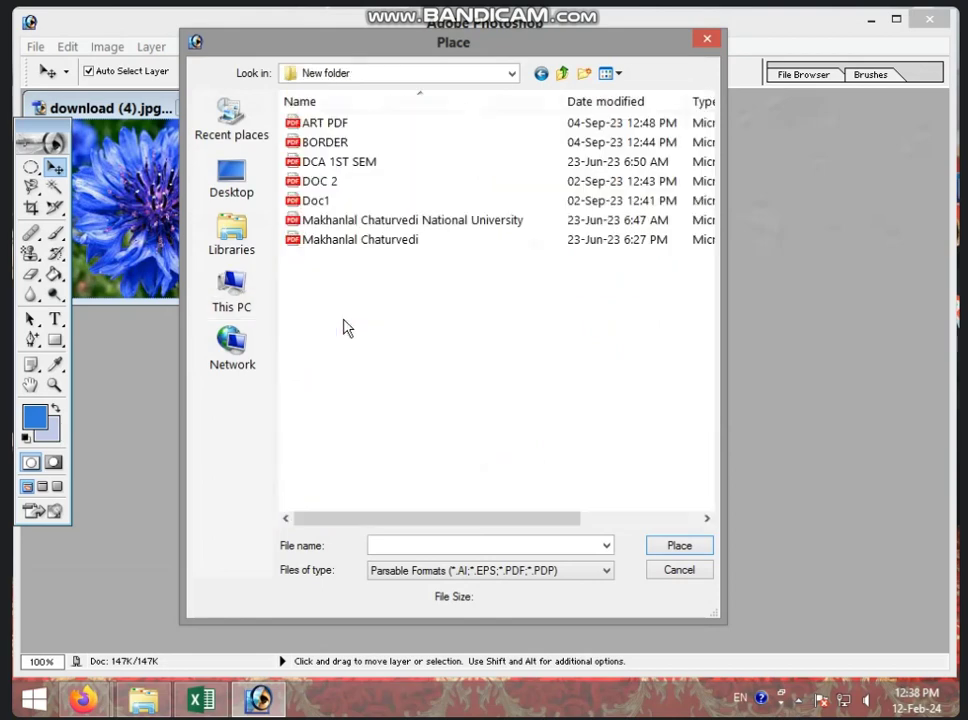
pyautogui.click(335, 143)
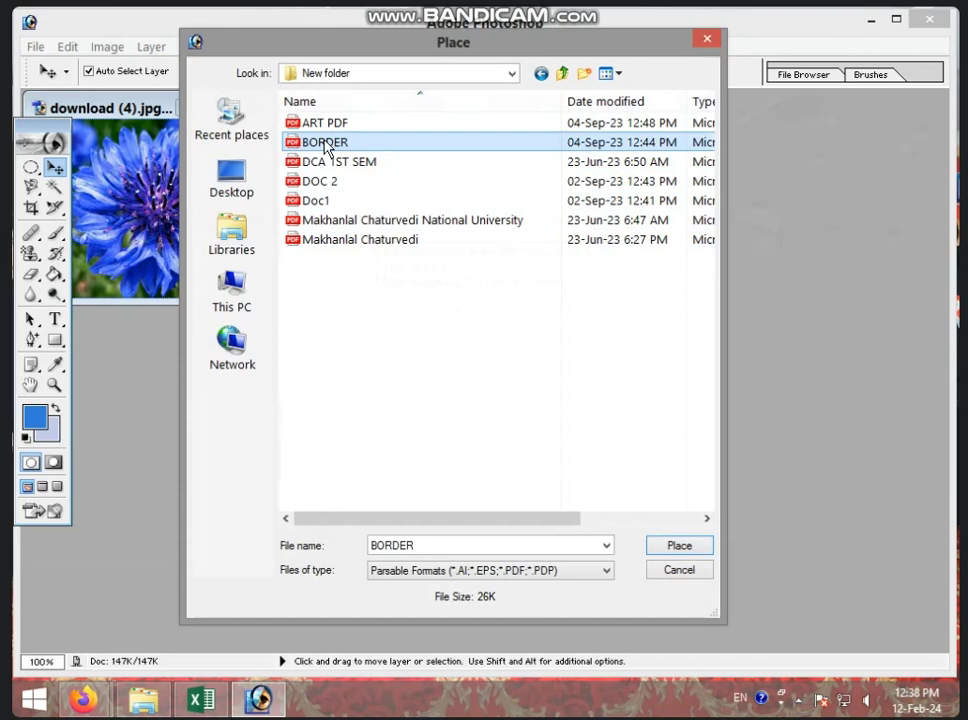
pyautogui.click(685, 550)
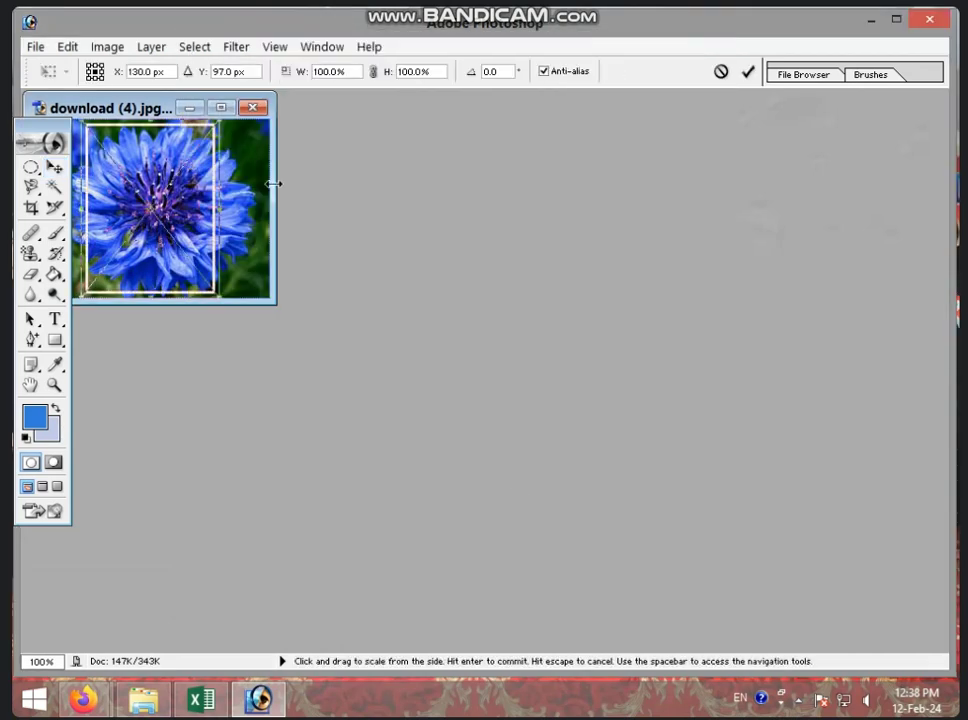
# - Stretch the placed border sideways to about 159% width so it frames the flower, and commit the placement
pyautogui.moveTo(216, 207); pyautogui.dragTo(256, 206)
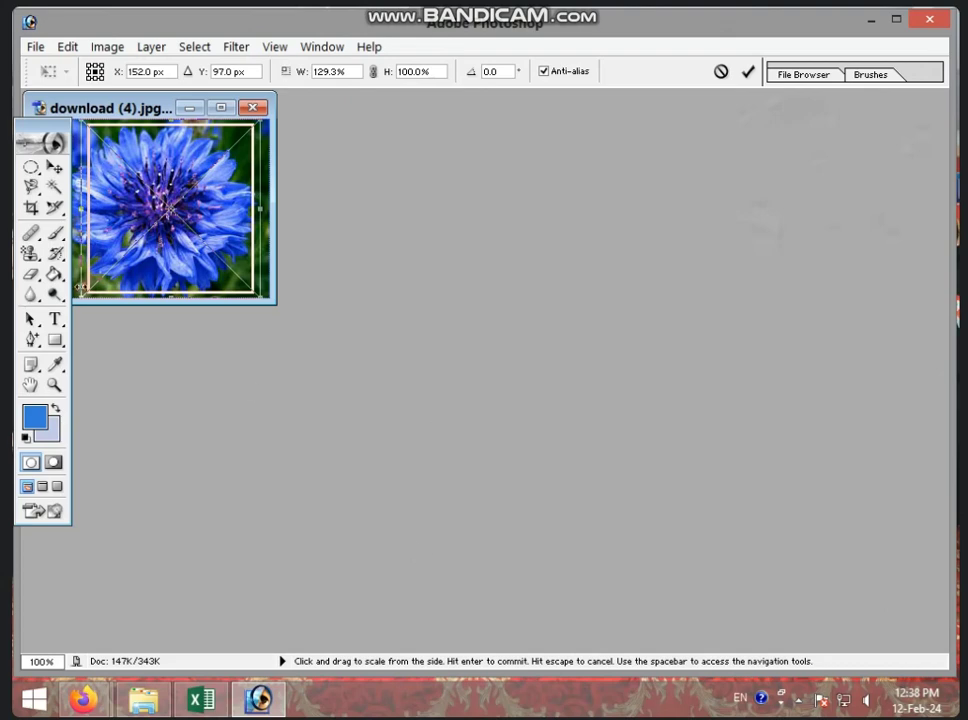
pyautogui.moveTo(137, 107); pyautogui.dragTo(199, 106)
pyautogui.moveTo(145, 206); pyautogui.dragTo(104, 207)
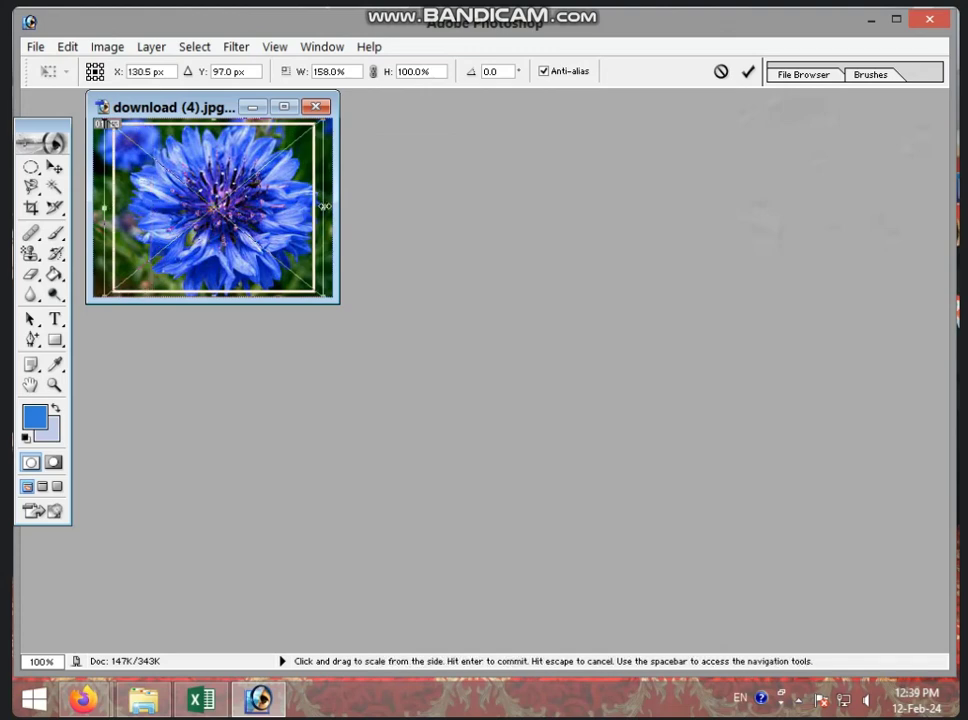
pyautogui.moveTo(325, 206); pyautogui.dragTo(327, 206)
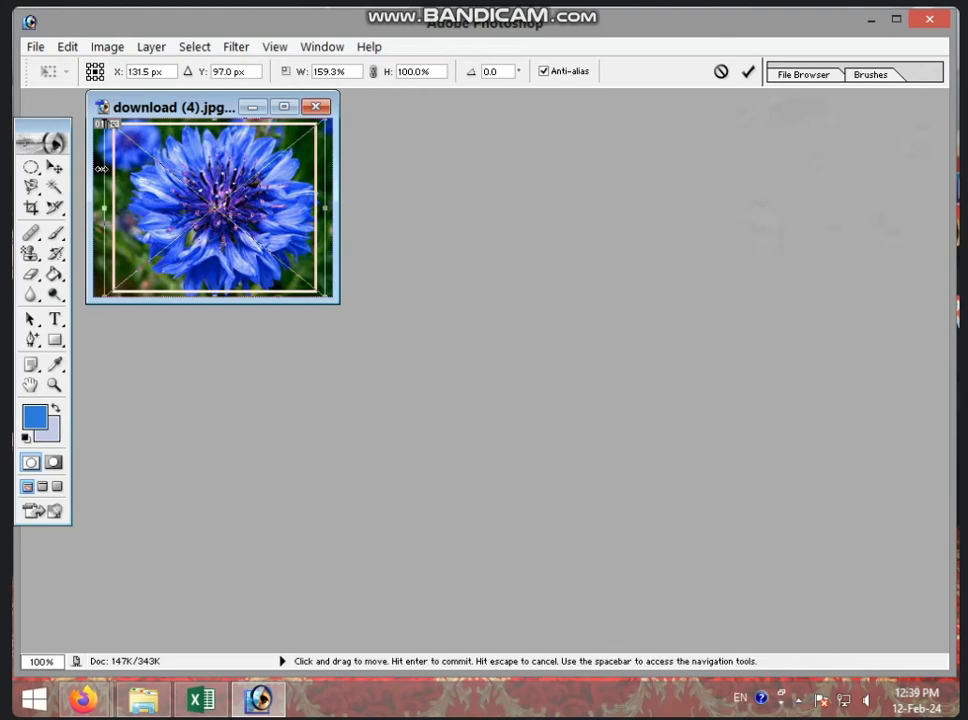
pyautogui.click(54, 167)
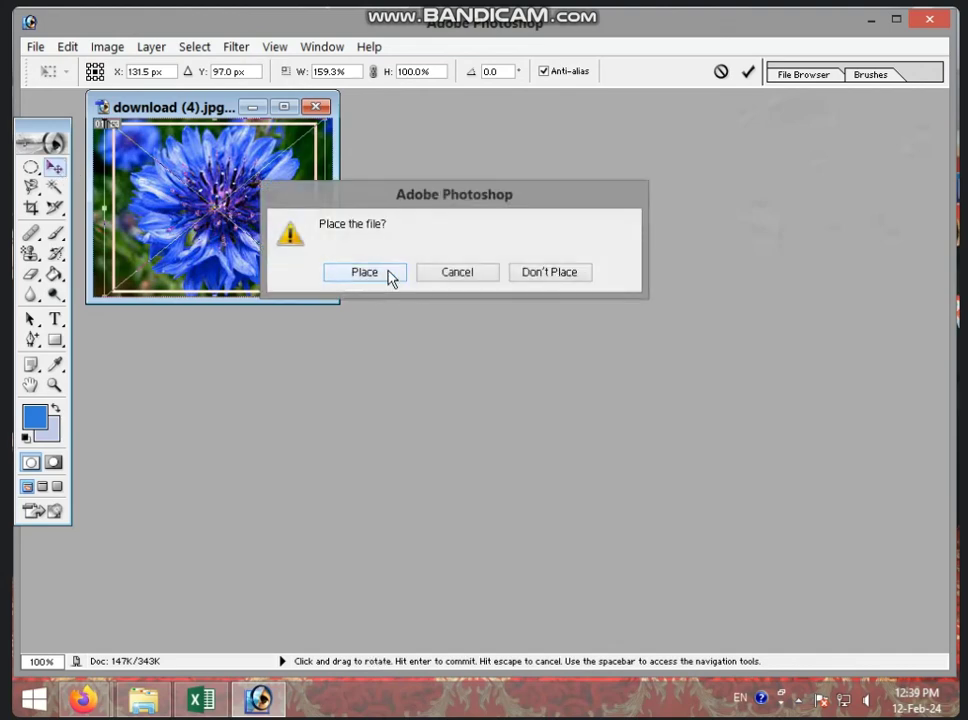
pyautogui.click(364, 272)
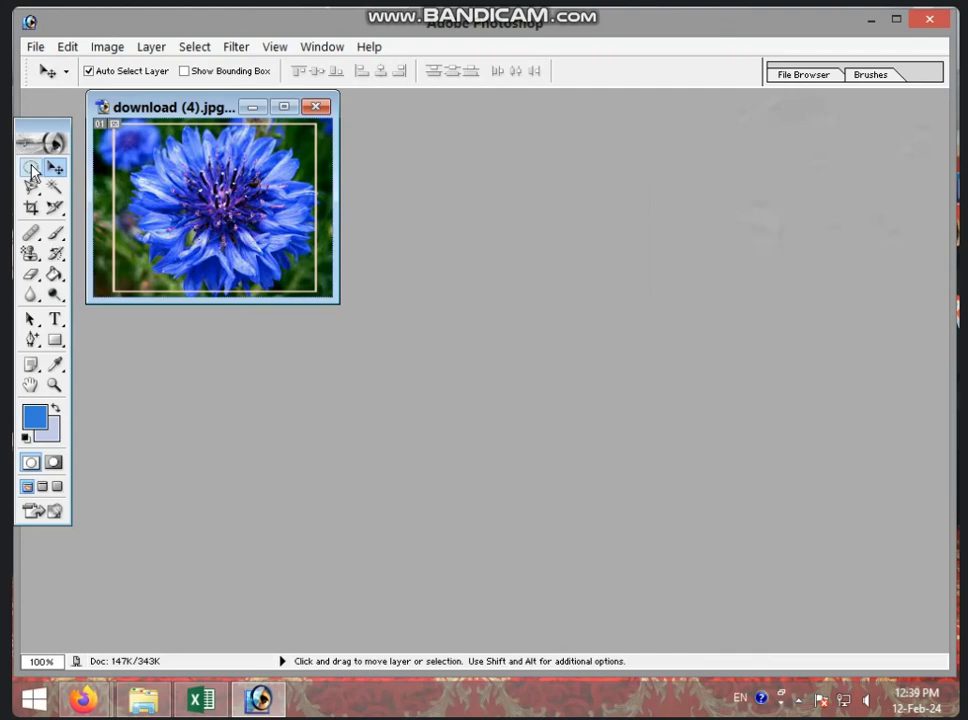
# - Look in the WALLPAPER folder on Local Disk (F:) for another file to place, and leave without placing one
pyautogui.click(43, 50)
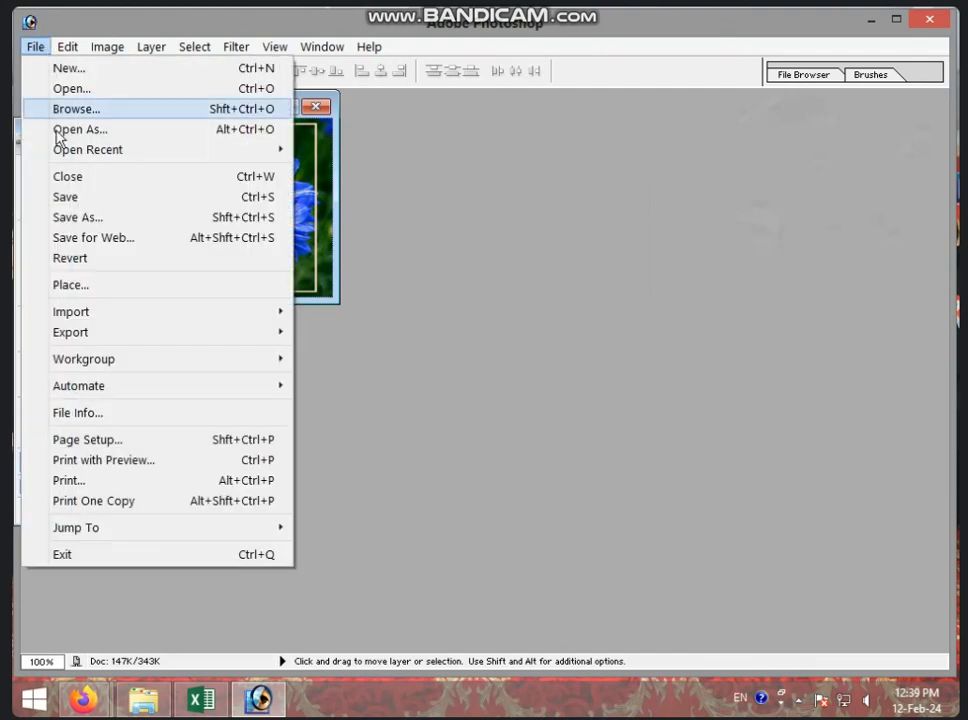
pyautogui.click(80, 285)
pyautogui.click(224, 294)
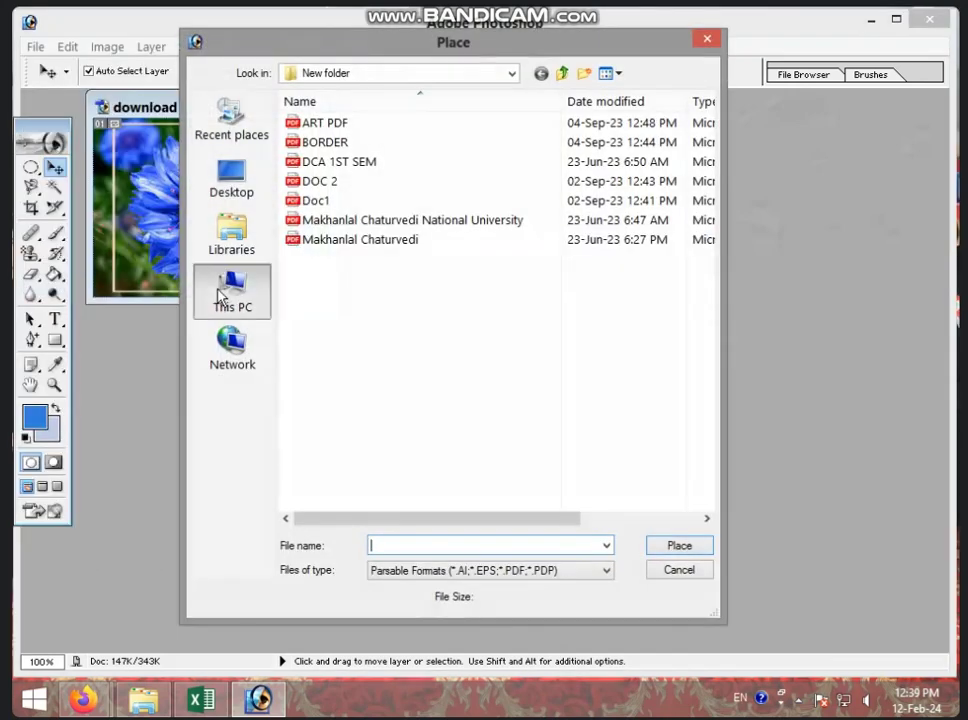
pyautogui.moveTo(700, 366); pyautogui.dragTo(713, 415)
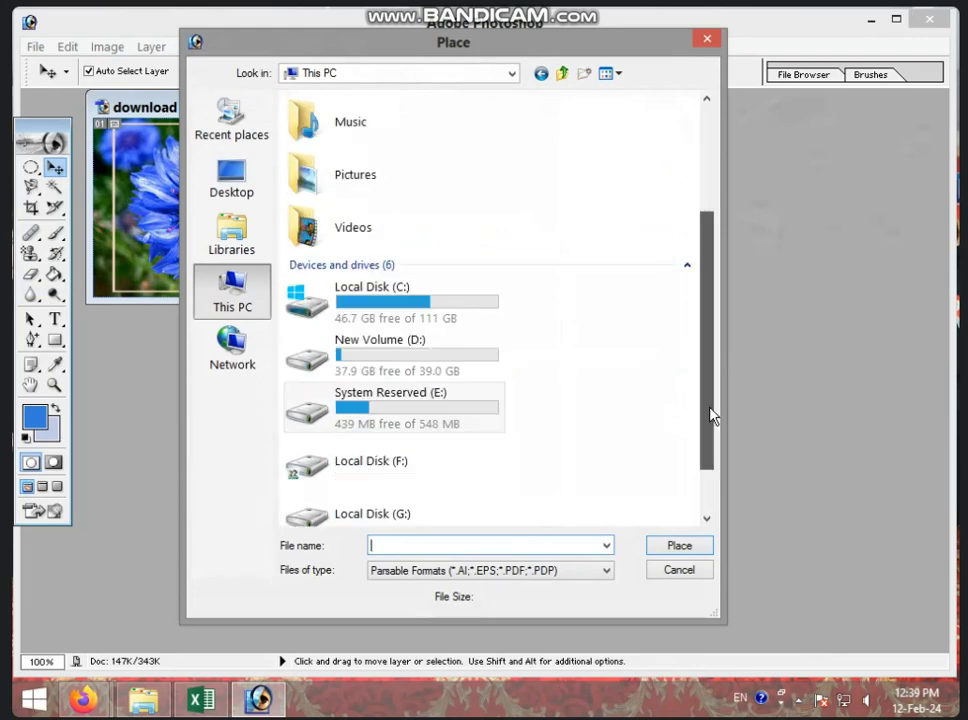
pyautogui.doubleClick(421, 458)
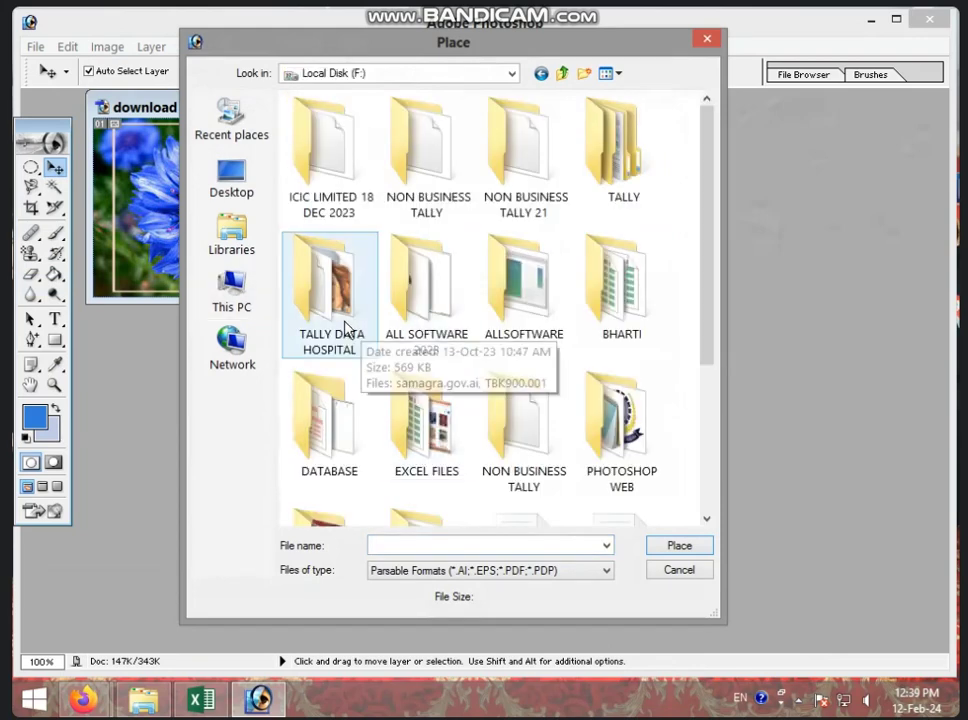
pyautogui.moveTo(715, 350); pyautogui.dragTo(730, 467)
pyautogui.doubleClick(343, 377)
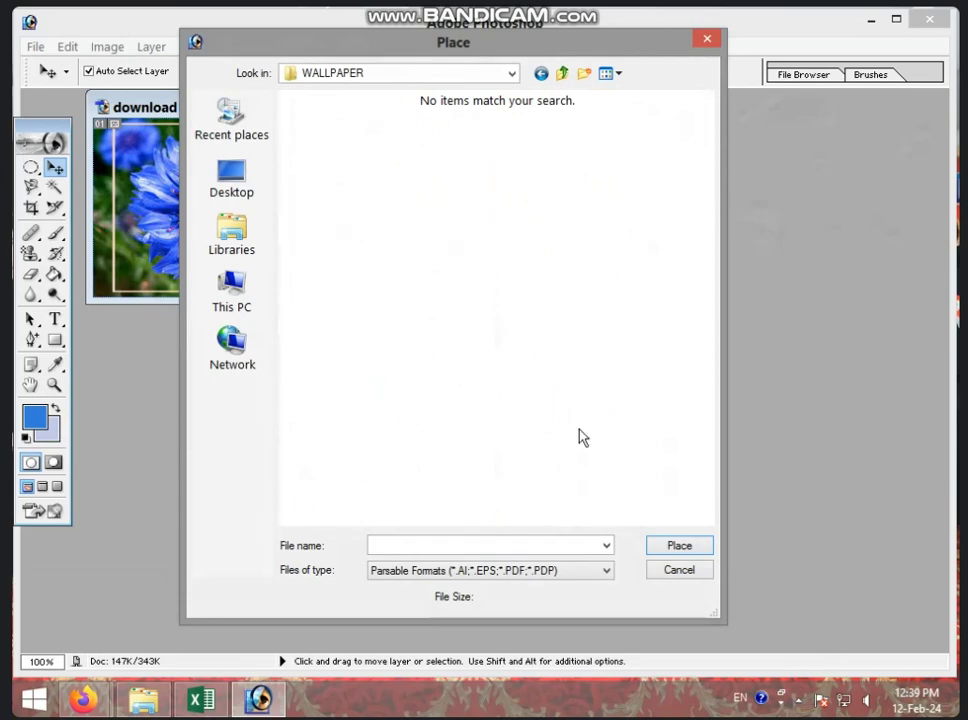
pyautogui.click(705, 40)
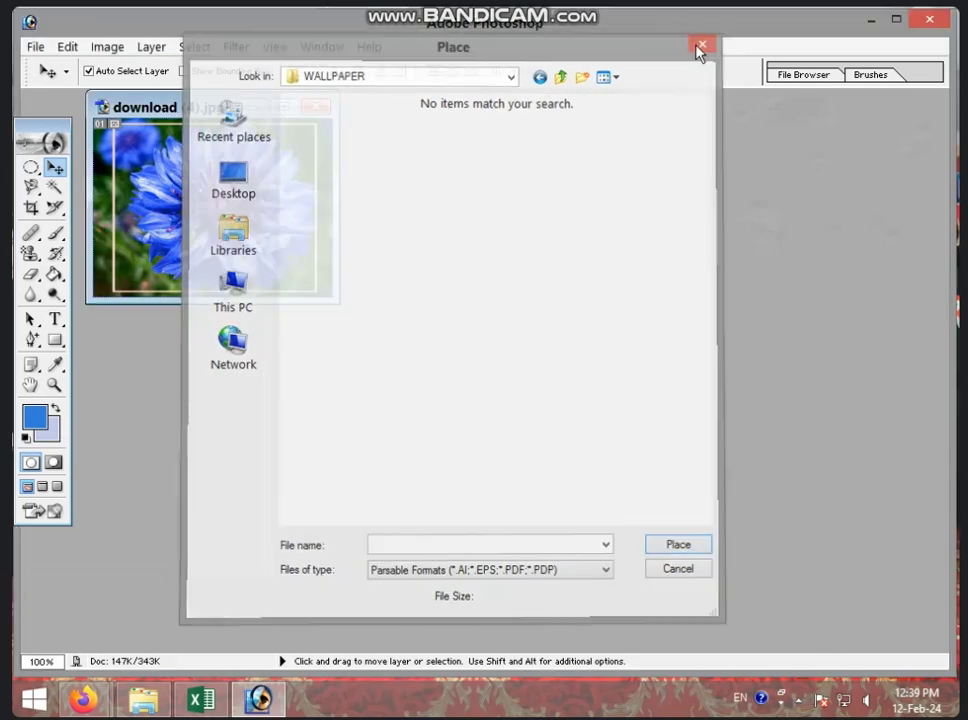
# - Try to import a scan from the EPSON L220/L360 Series scanner and dismiss the error messages
pyautogui.click(34, 47)
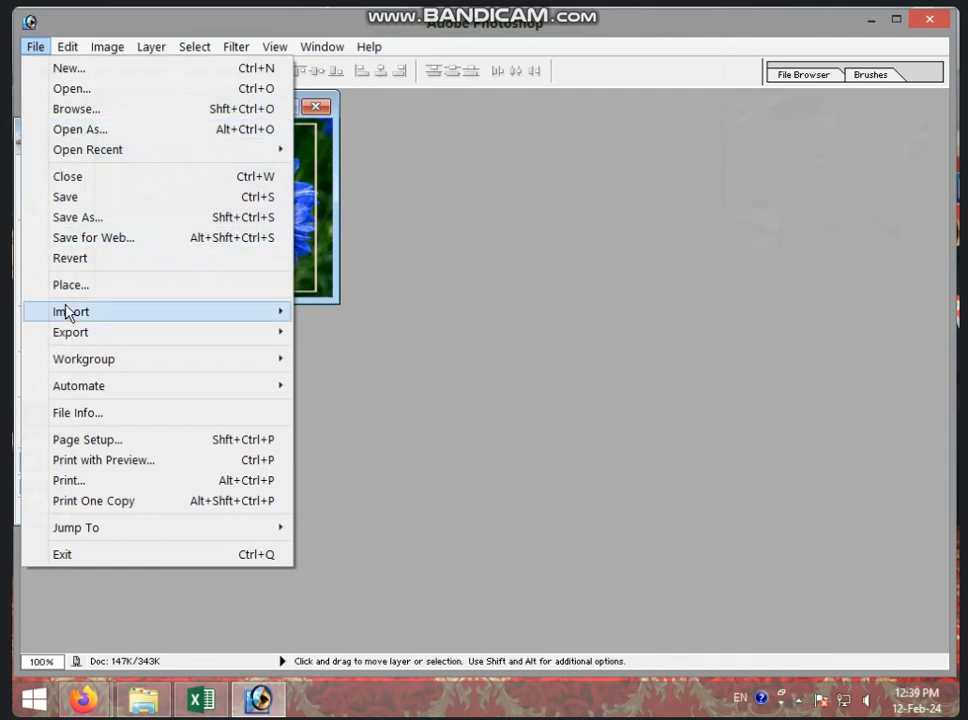
pyautogui.moveTo(83, 318)
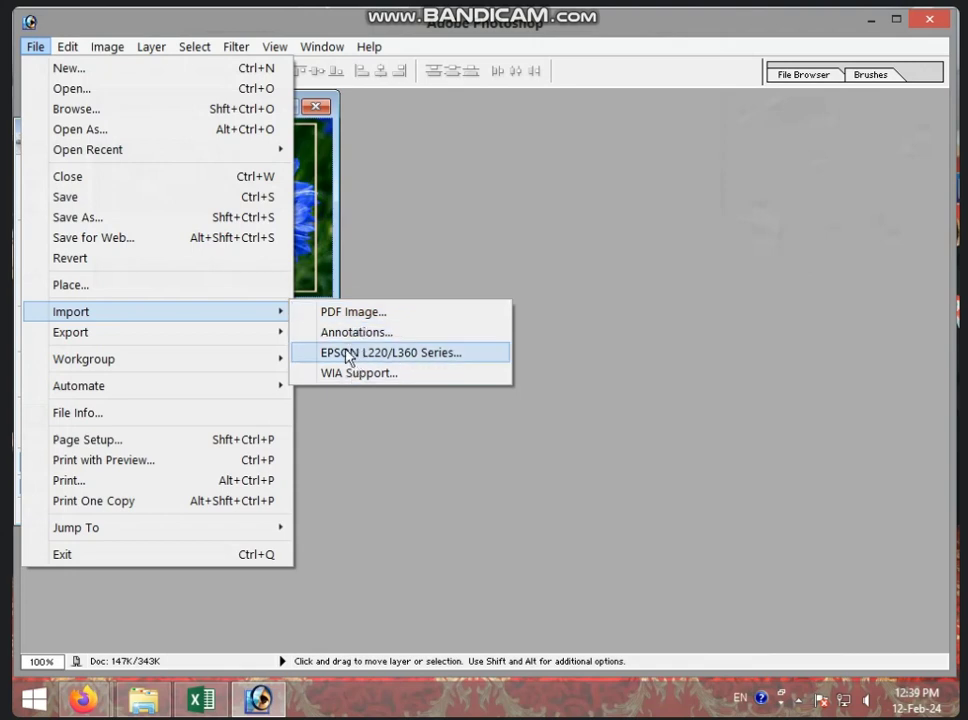
pyautogui.click(419, 353)
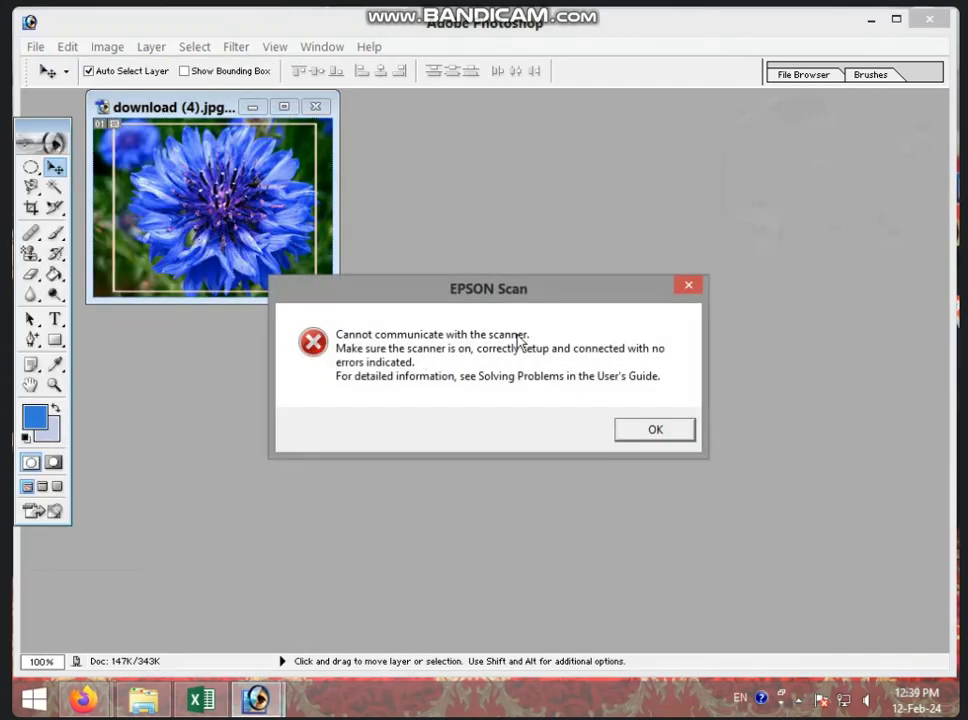
pyautogui.click(646, 429)
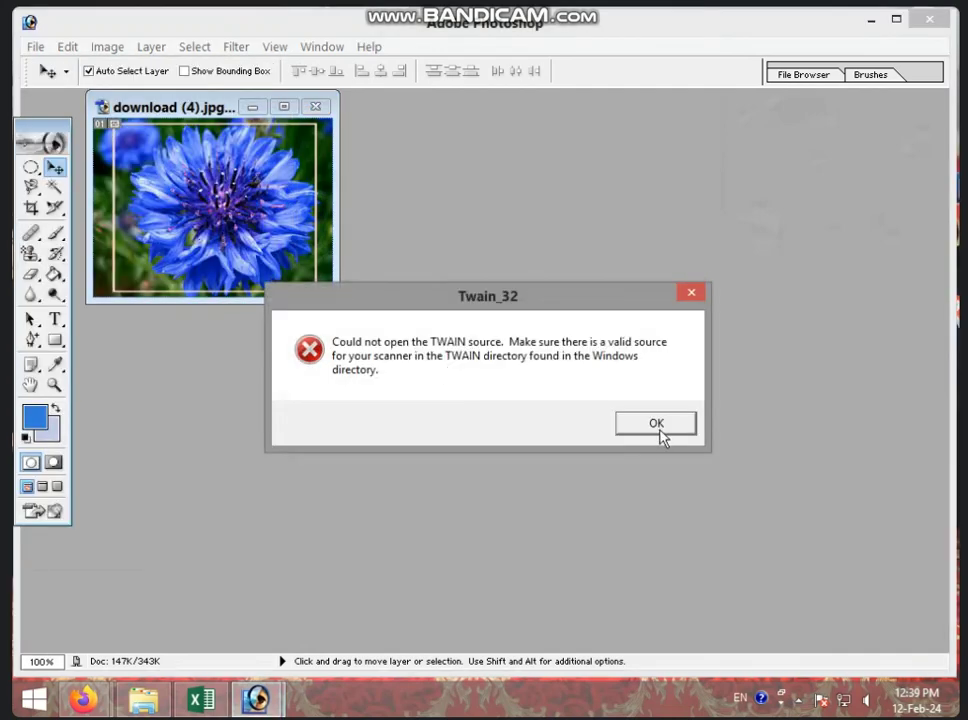
pyautogui.click(660, 426)
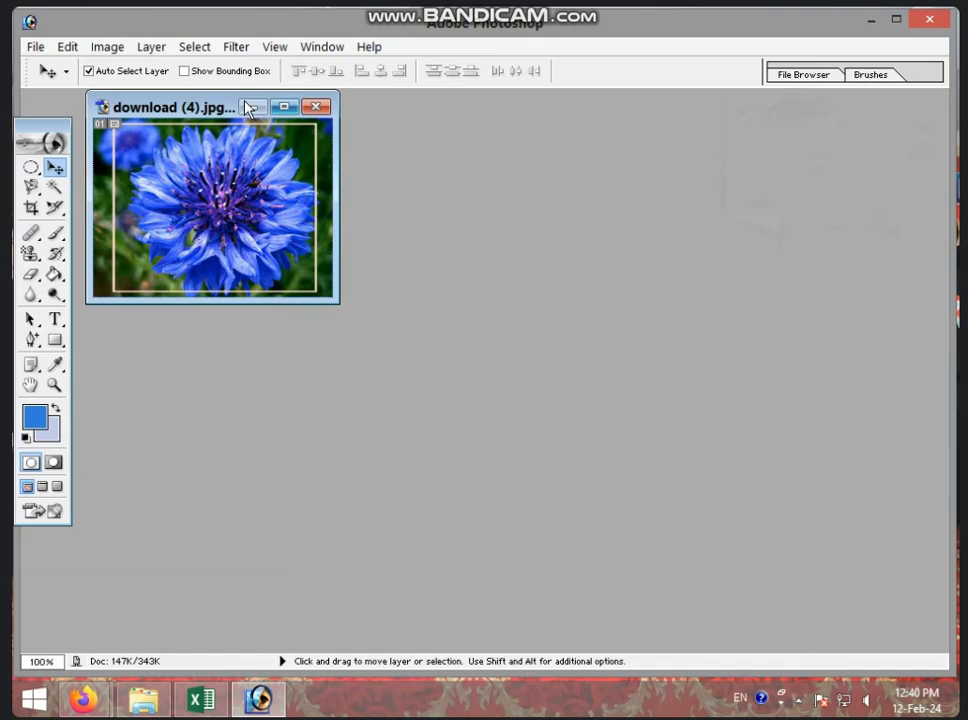
# - Retry importing a scan from the EPSON L220/L360 Series scanner and close the dialogs it raises
pyautogui.click(36, 47)
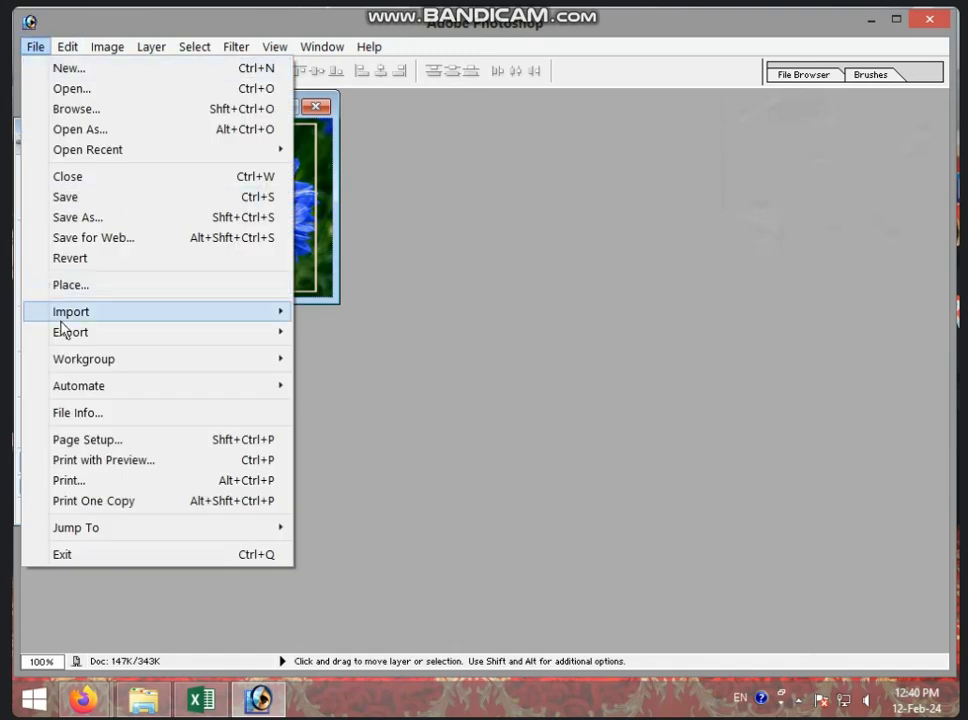
pyautogui.moveTo(192, 318)
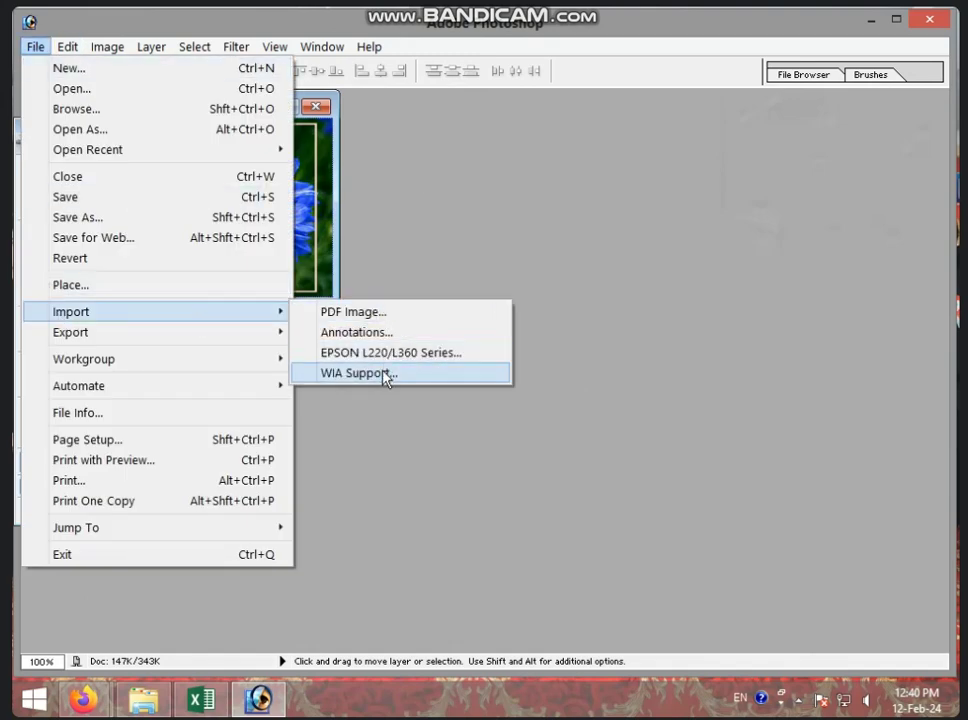
pyautogui.click(500, 355)
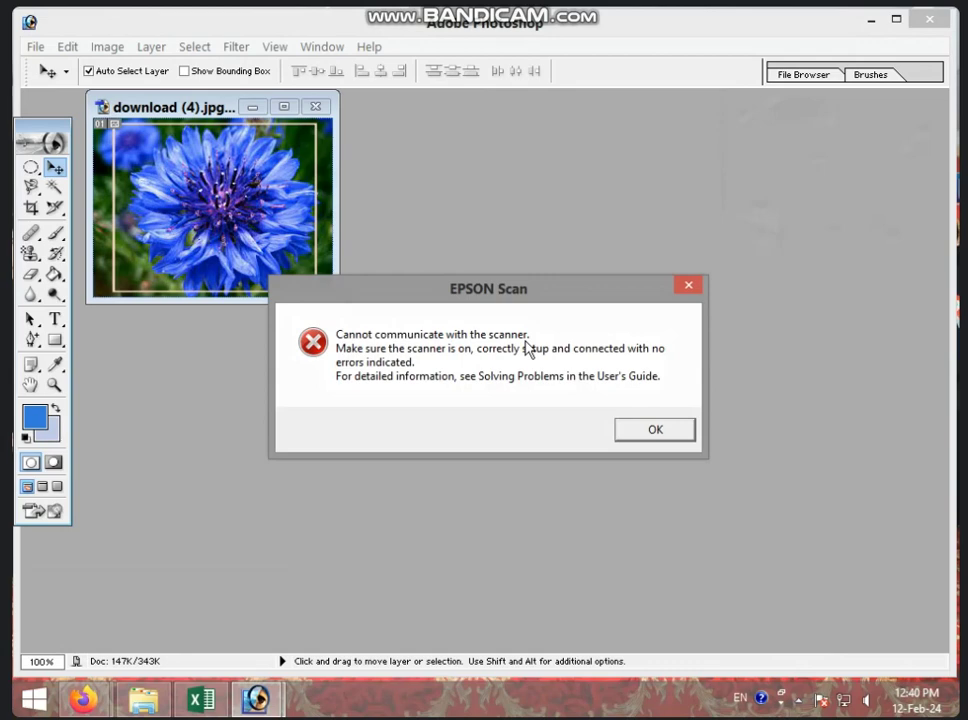
pyautogui.click(630, 427)
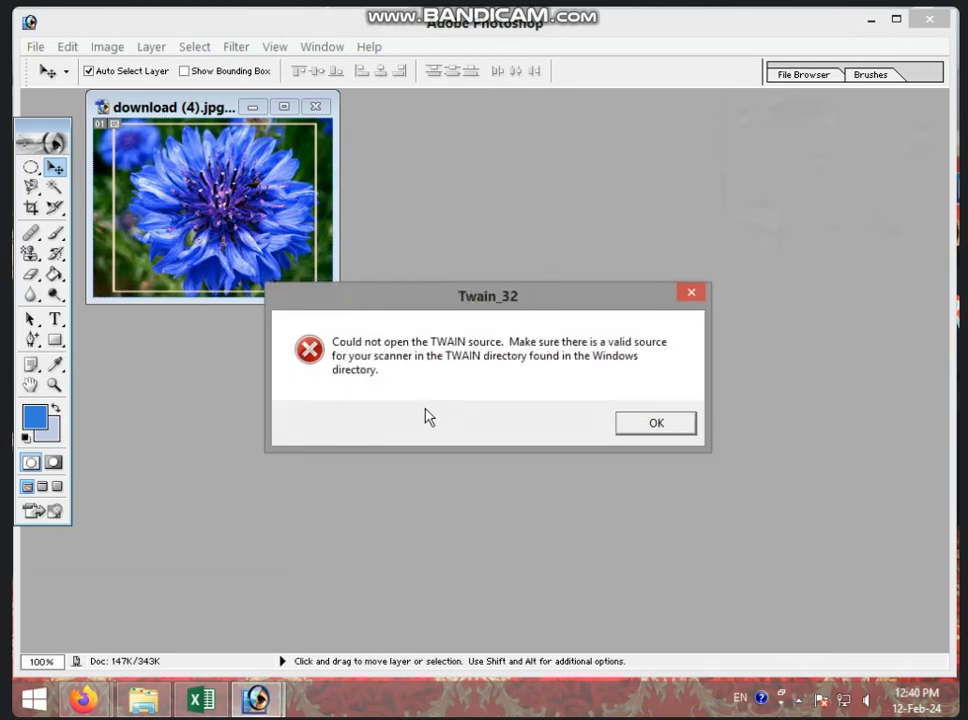
pyautogui.click(641, 424)
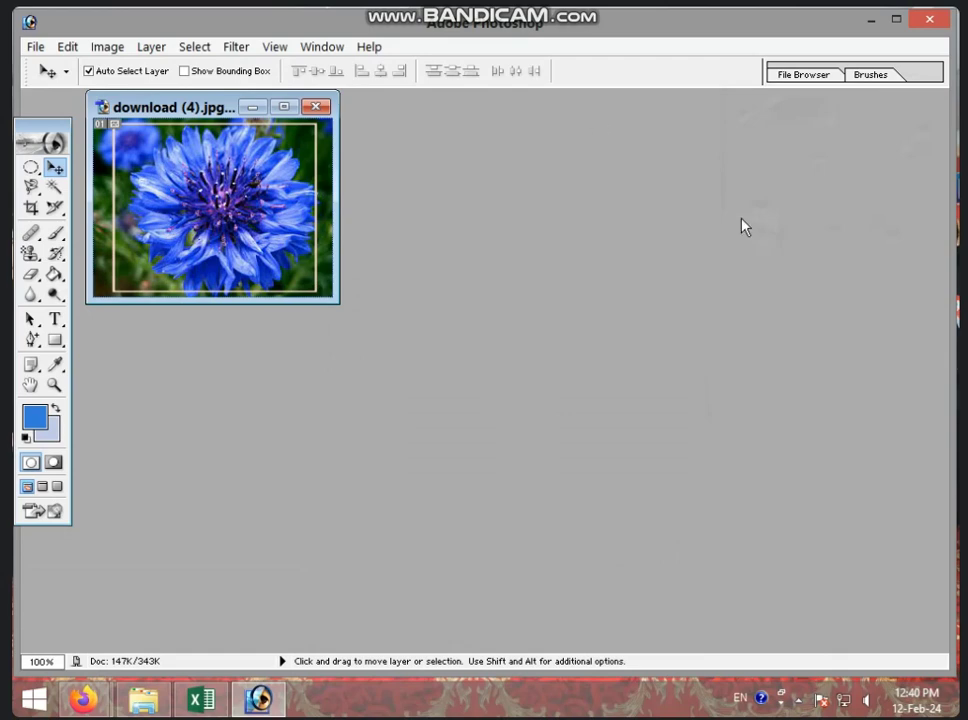
# - Try to import images from the ART PDF file in New folder using PDF Image import
pyautogui.click(36, 48)
pyautogui.moveTo(270, 322)
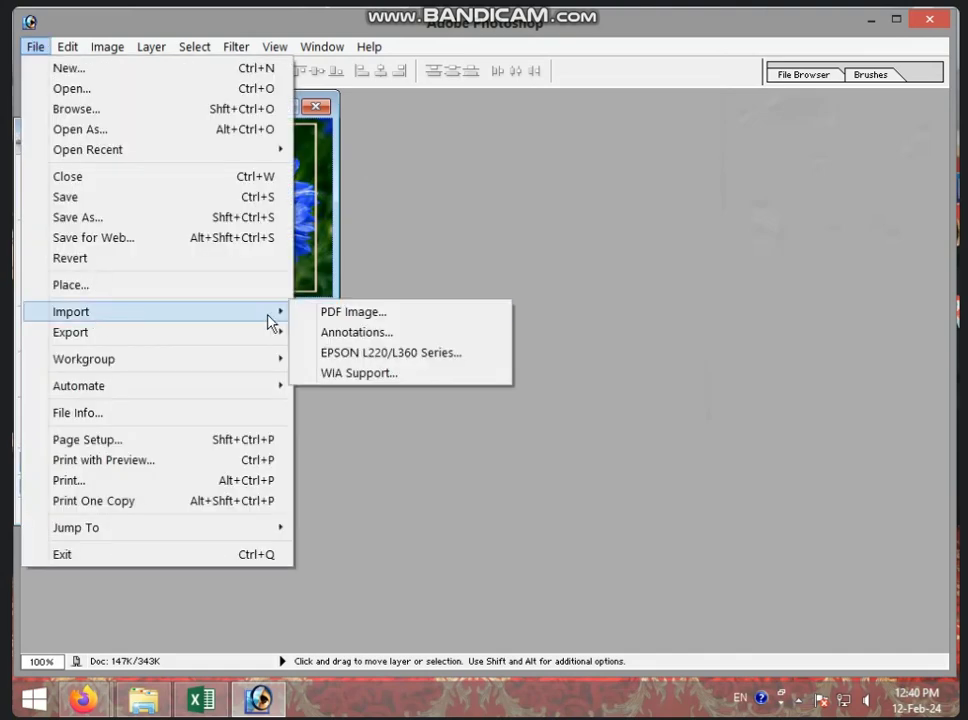
pyautogui.click(333, 322)
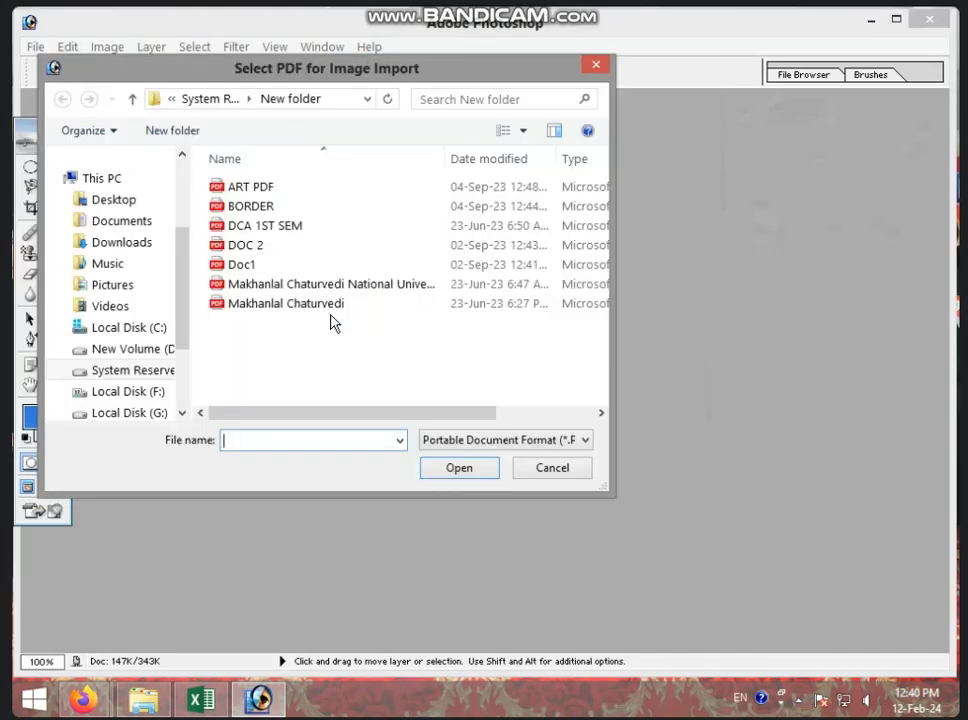
pyautogui.click(289, 189)
pyautogui.click(445, 470)
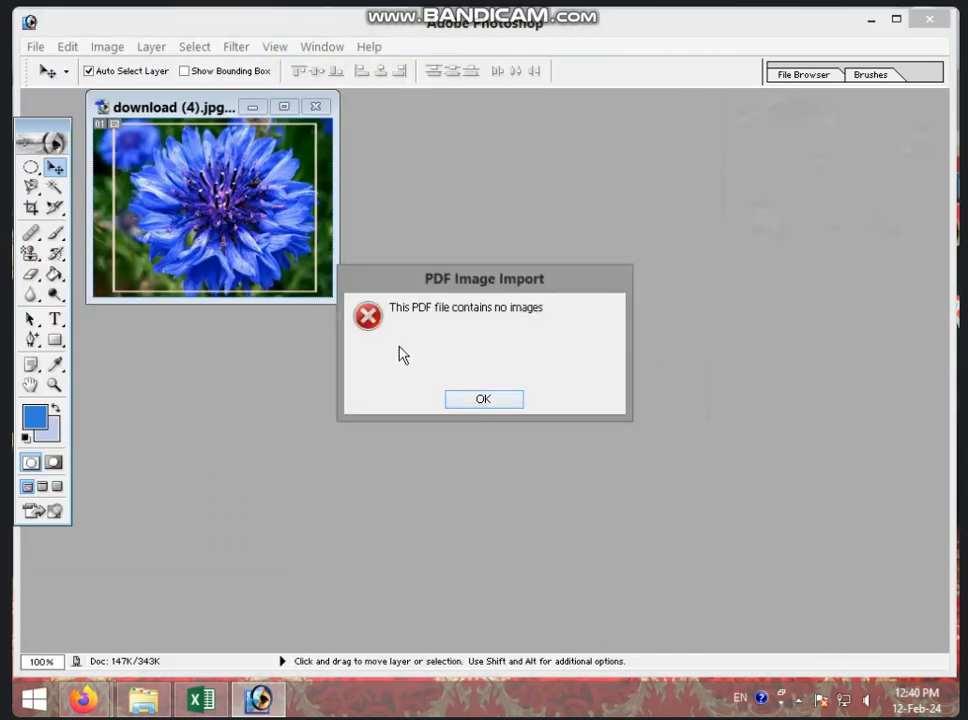
pyautogui.click(466, 400)
# - Try to import images from the BORDER PDF in New folder using PDF Image import
pyautogui.click(35, 47)
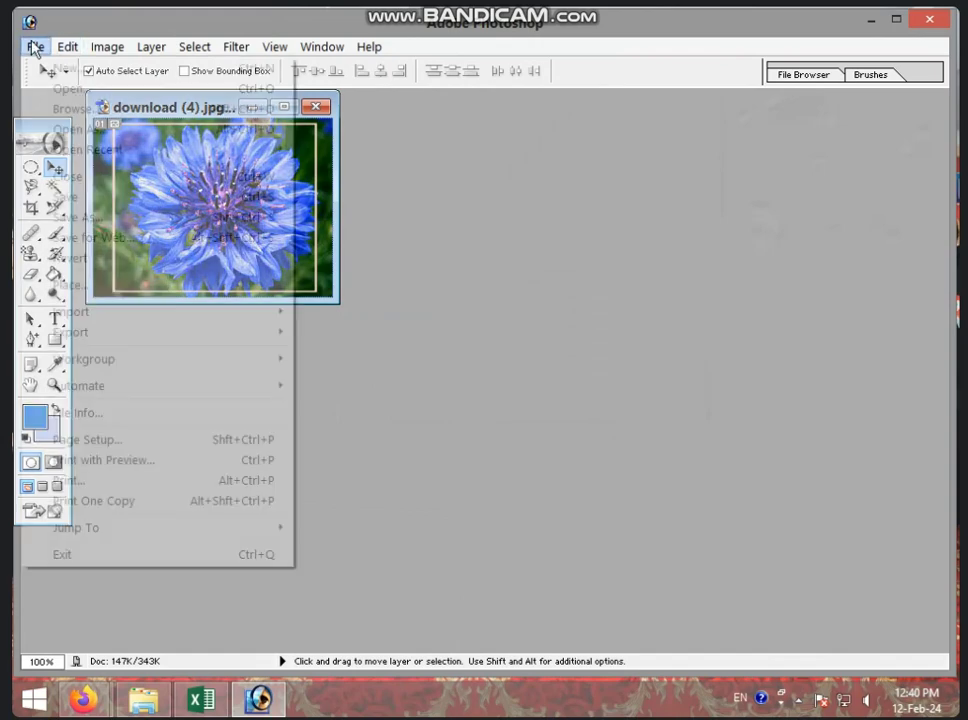
pyautogui.moveTo(125, 317)
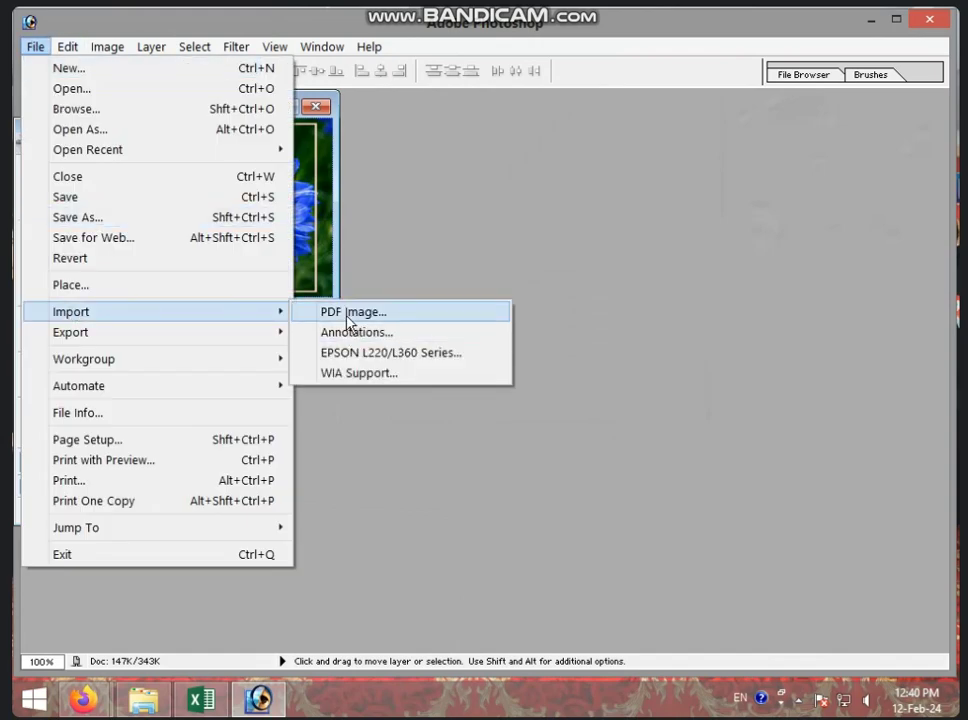
pyautogui.click(348, 332)
pyautogui.click(255, 206)
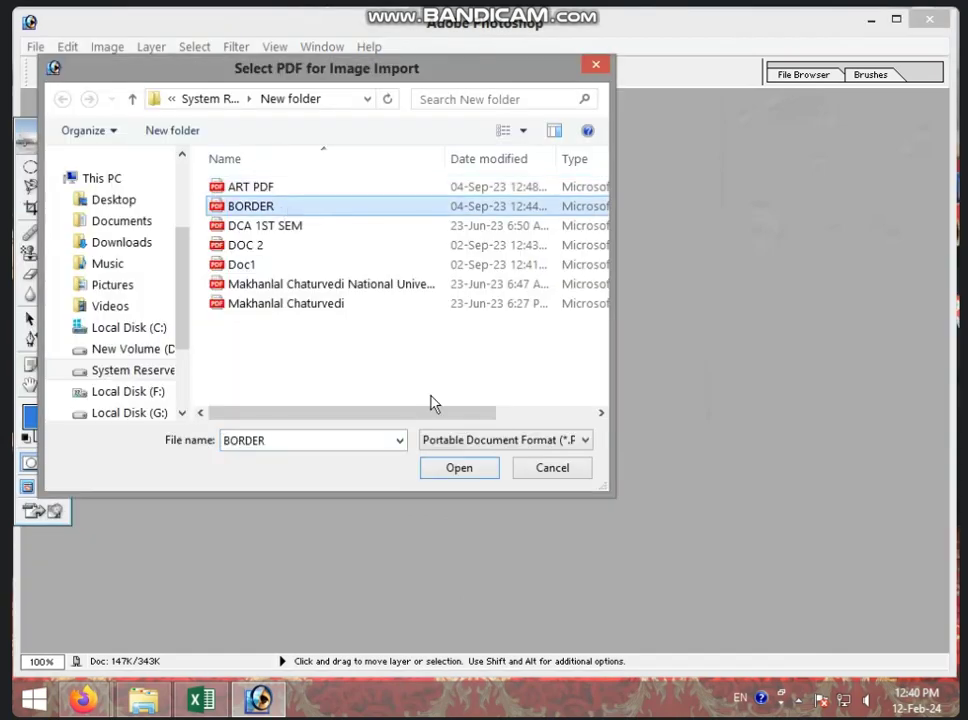
pyautogui.click(457, 470)
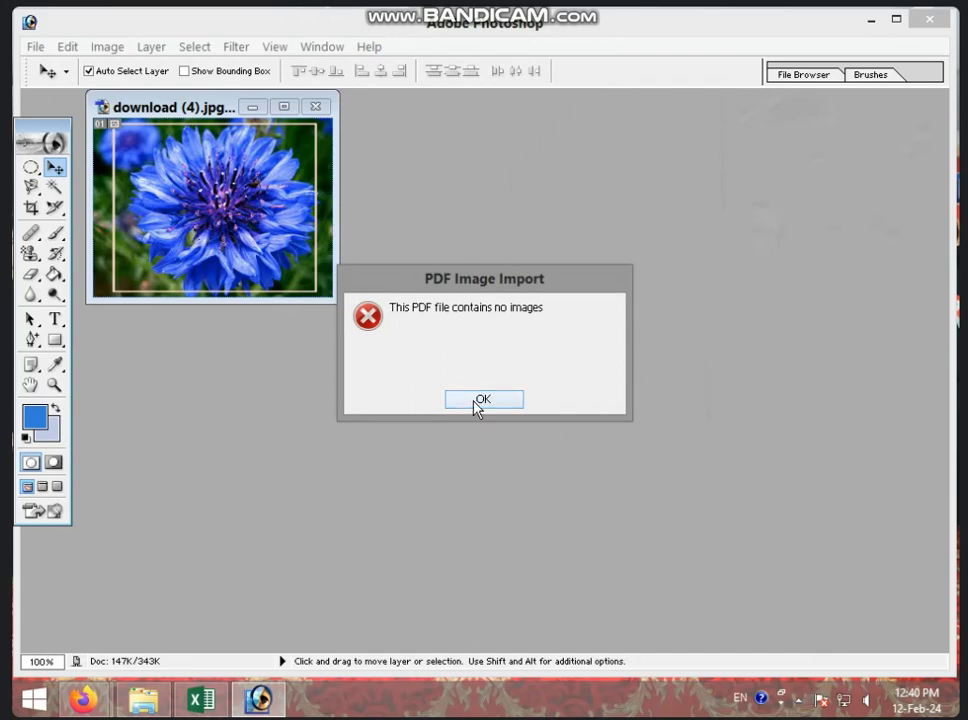
pyautogui.click(477, 402)
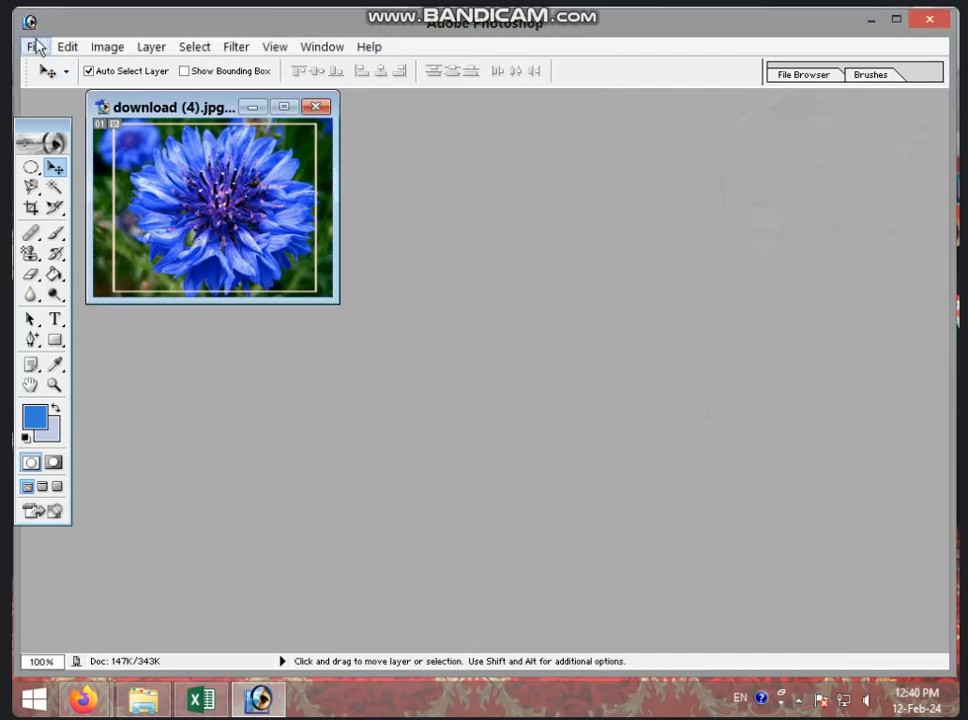
# - Try to import images from the NATURE PDF on Local Disk (G:) using PDF Image import
pyautogui.click(36, 47)
pyautogui.moveTo(36, 47)
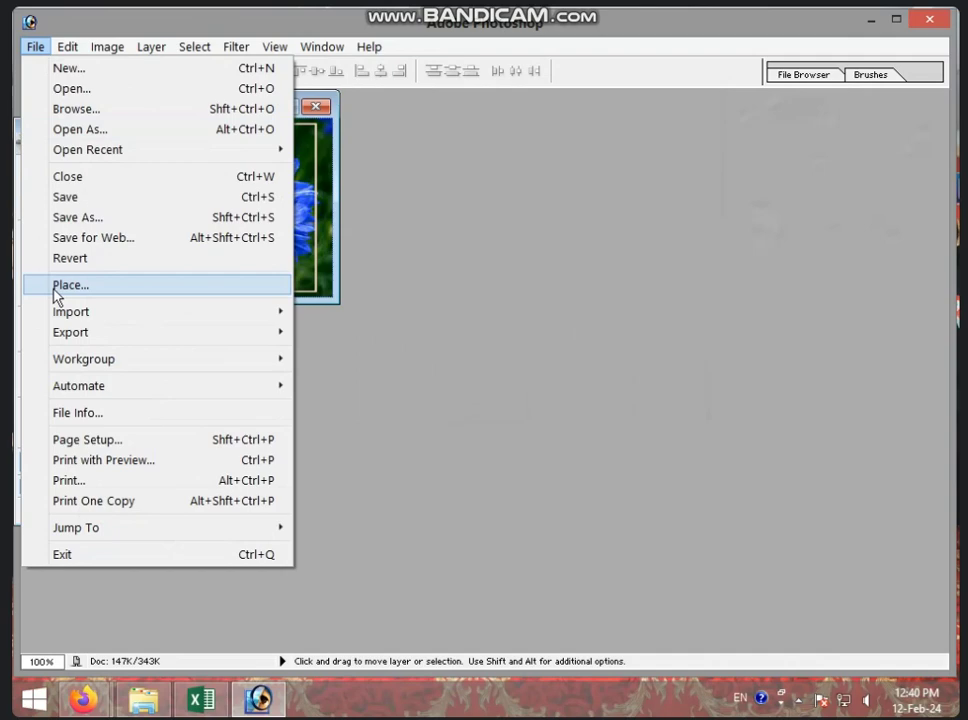
pyautogui.moveTo(91, 316)
pyautogui.click(305, 315)
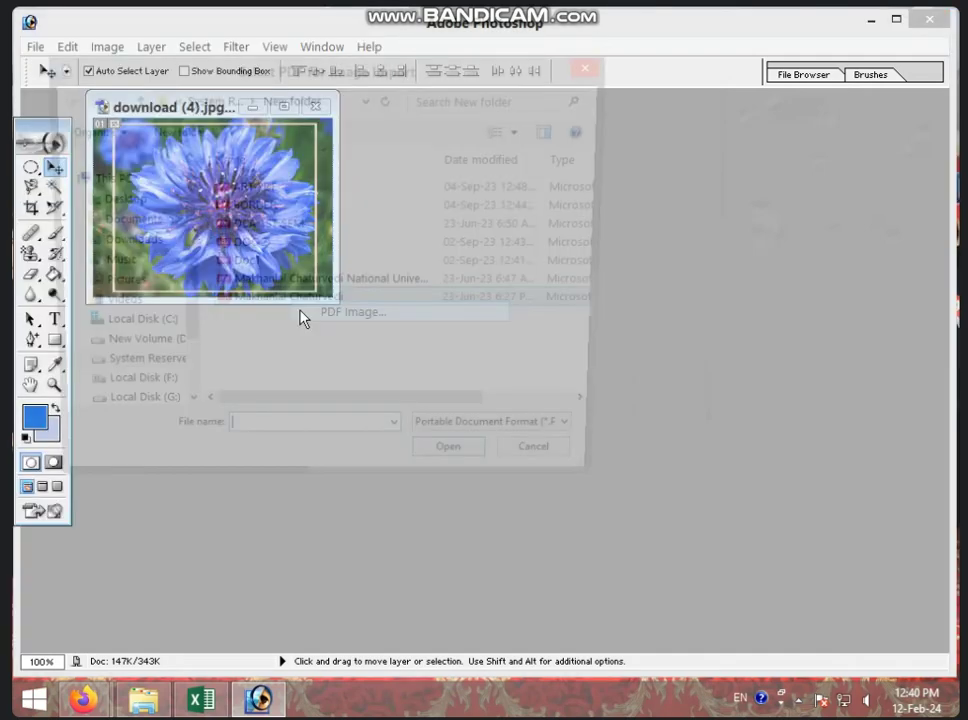
pyautogui.click(166, 391)
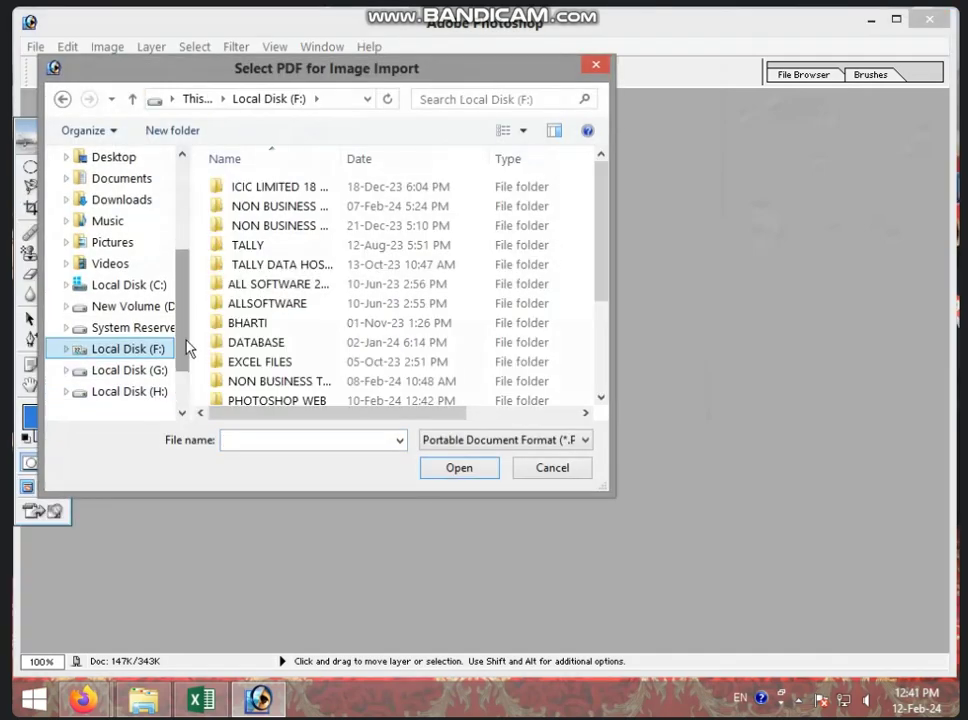
pyautogui.scroll(-1, 156, 331)
pyautogui.click(156, 330)
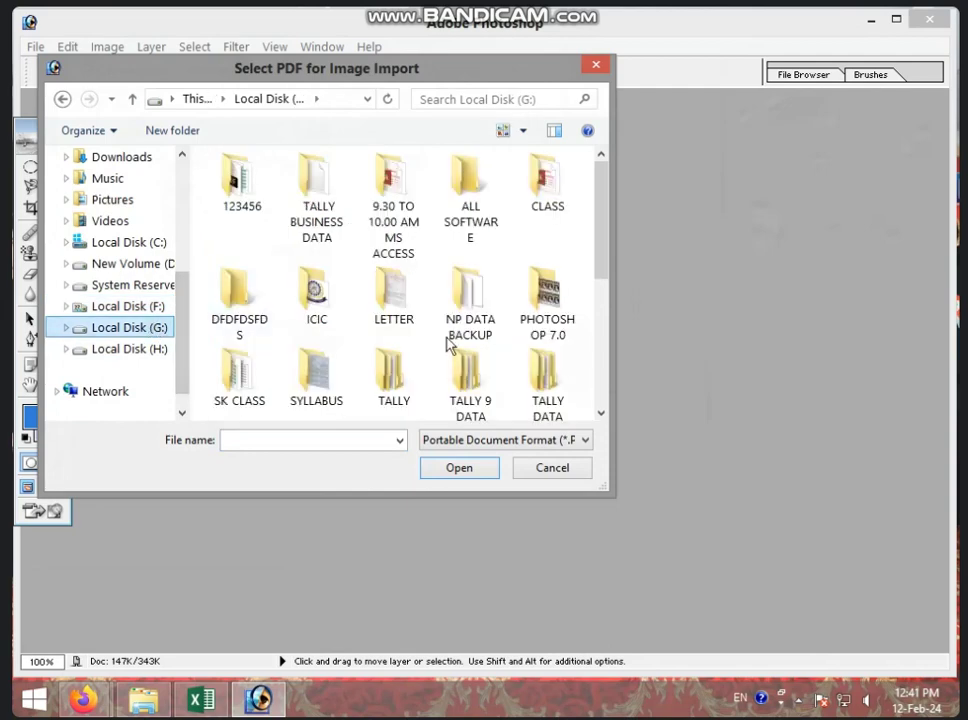
pyautogui.moveTo(603, 270); pyautogui.dragTo(620, 408)
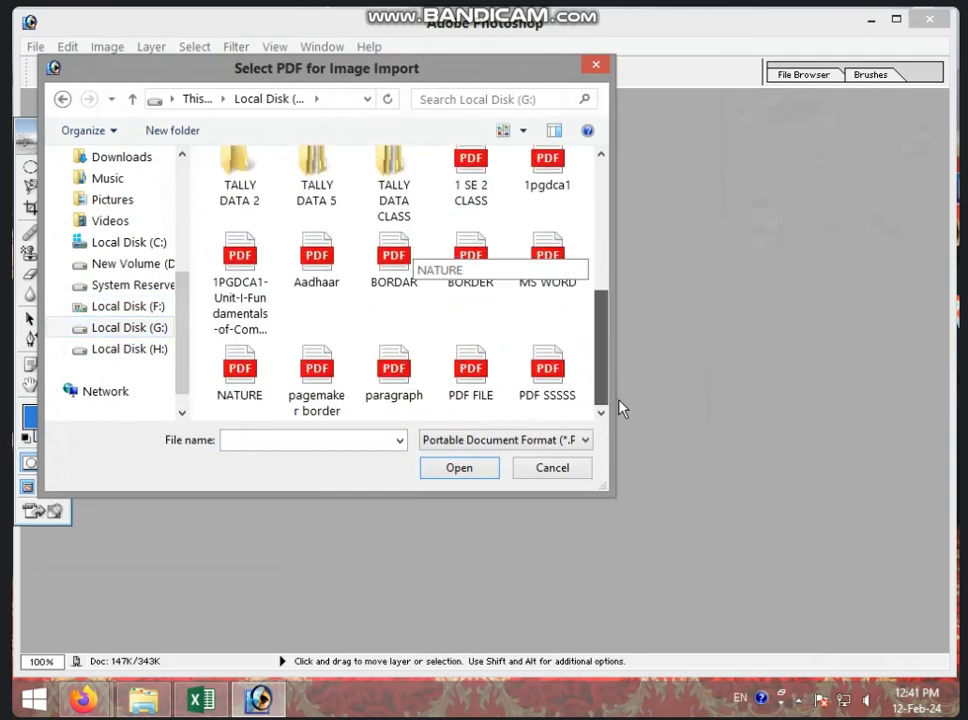
pyautogui.click(333, 279)
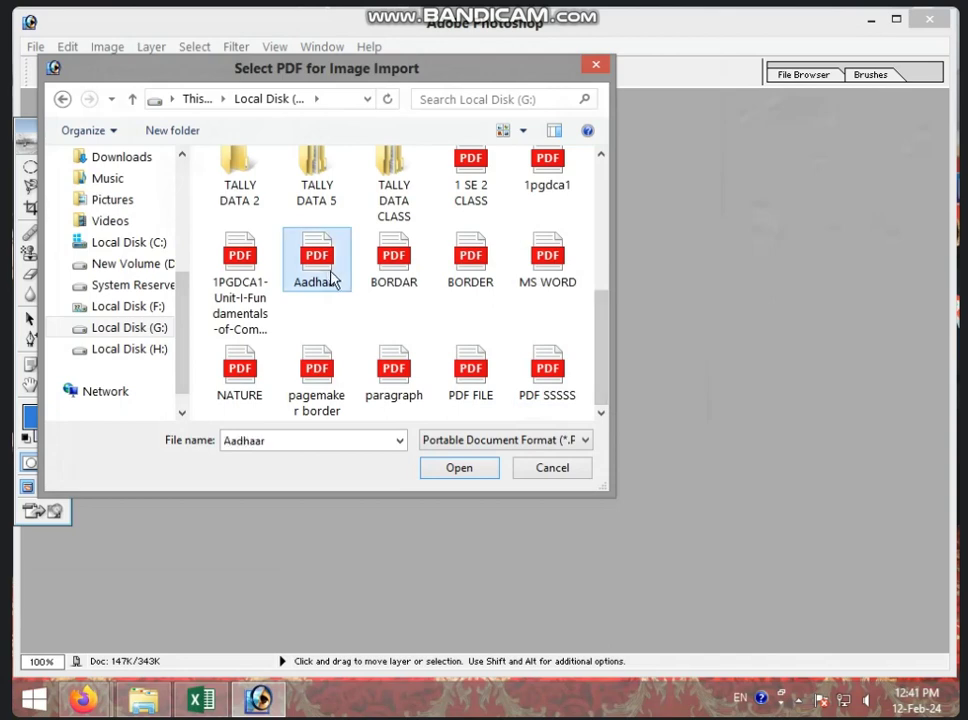
pyautogui.click(258, 395)
pyautogui.click(428, 467)
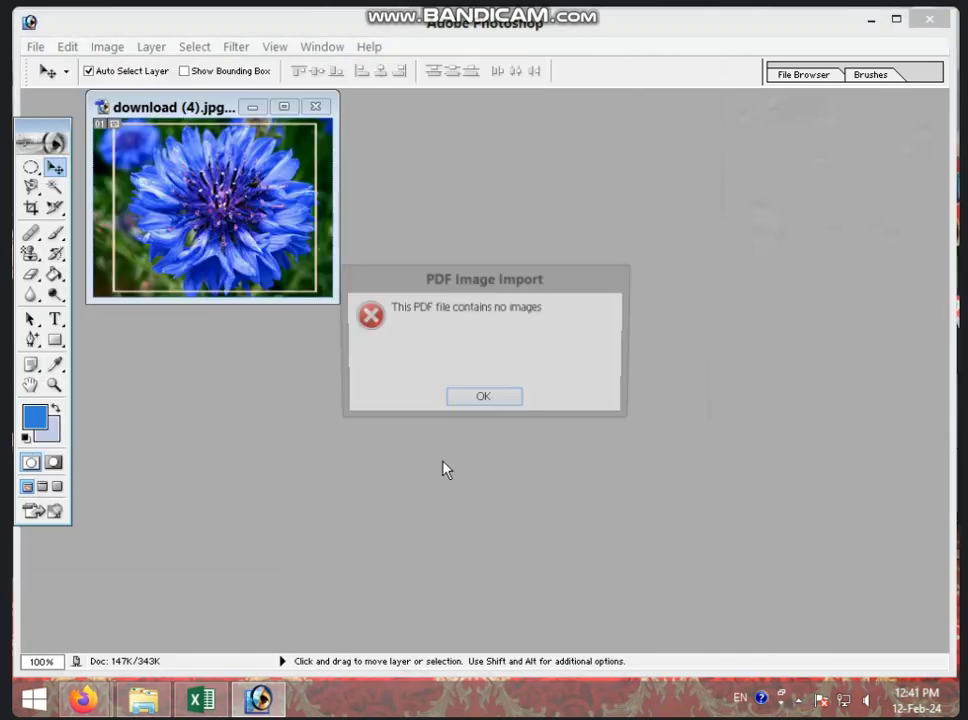
pyautogui.click(473, 400)
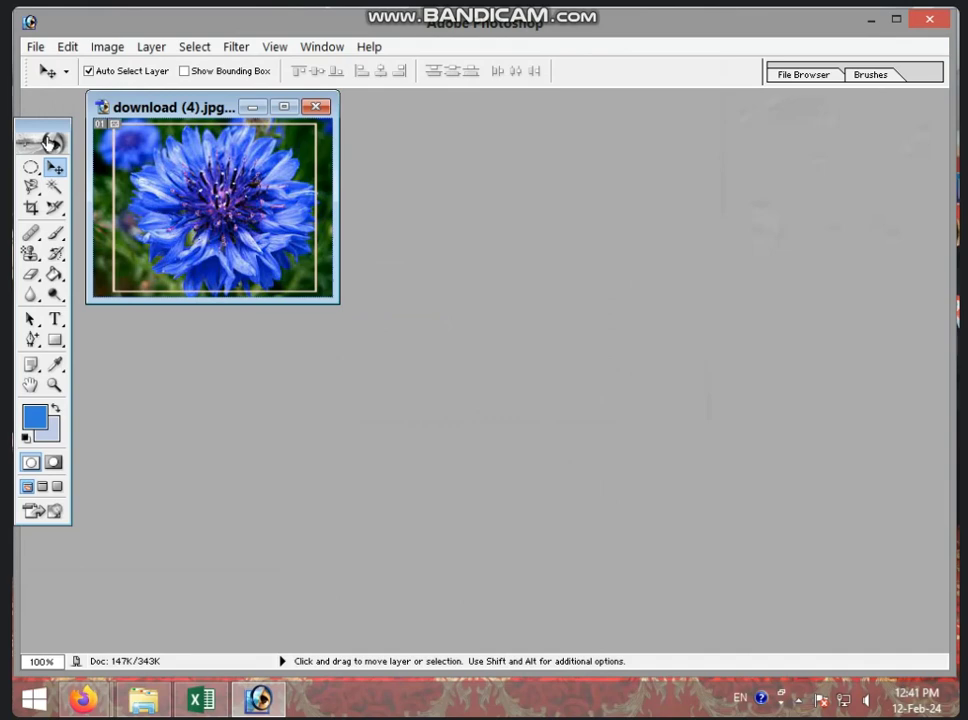
# - Check the file type choices for exporting paths to Illustrator, and leave without exporting
pyautogui.click(35, 47)
pyautogui.moveTo(97, 316)
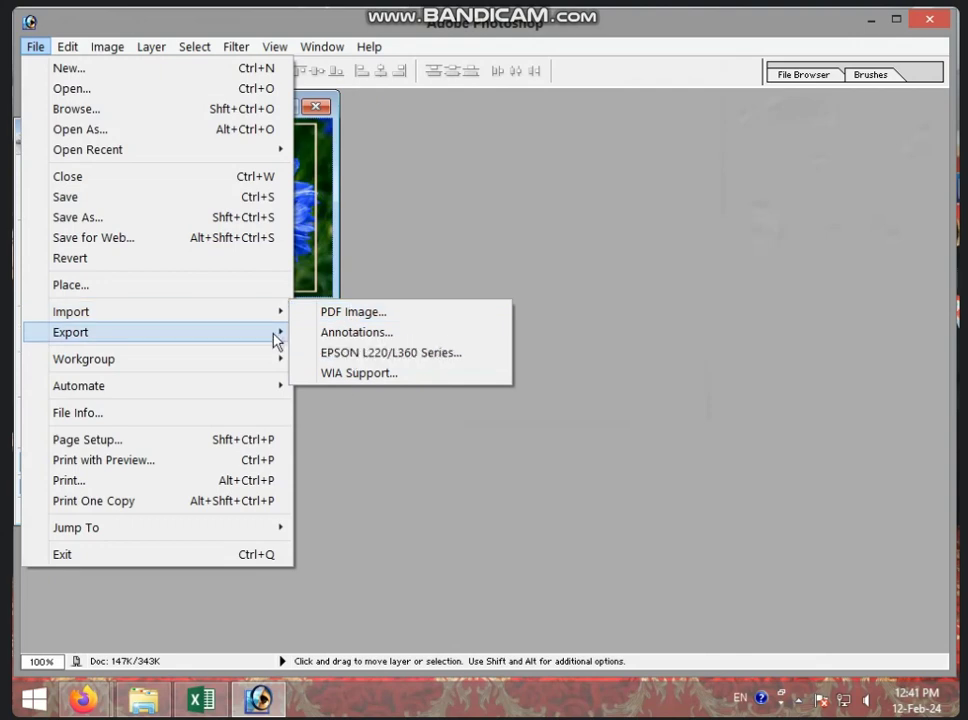
pyautogui.moveTo(277, 336)
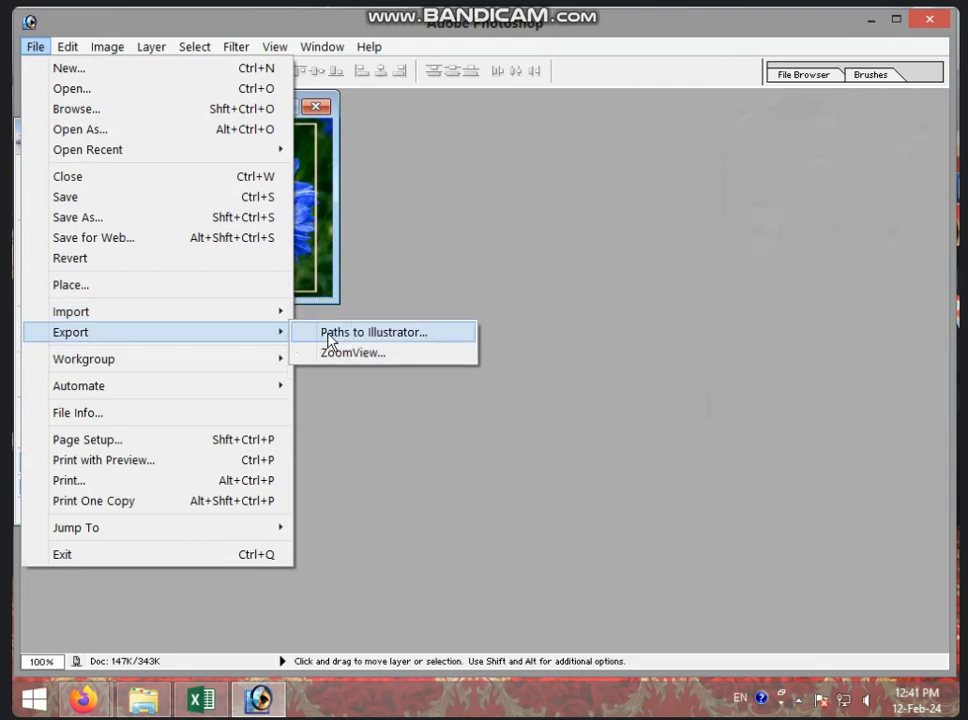
pyautogui.click(407, 340)
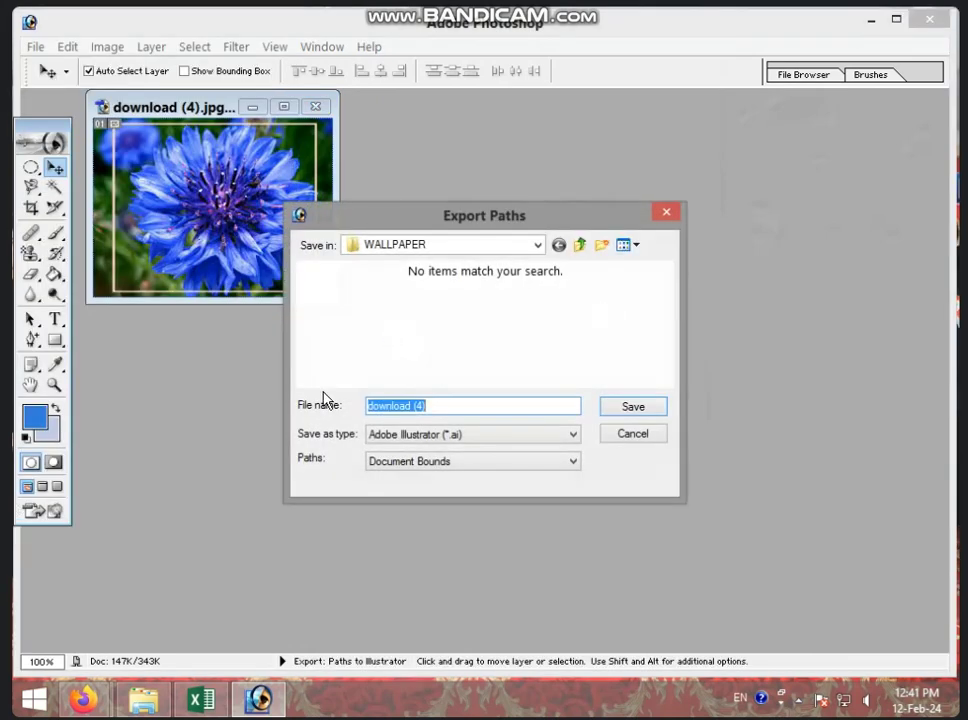
pyautogui.click(511, 441)
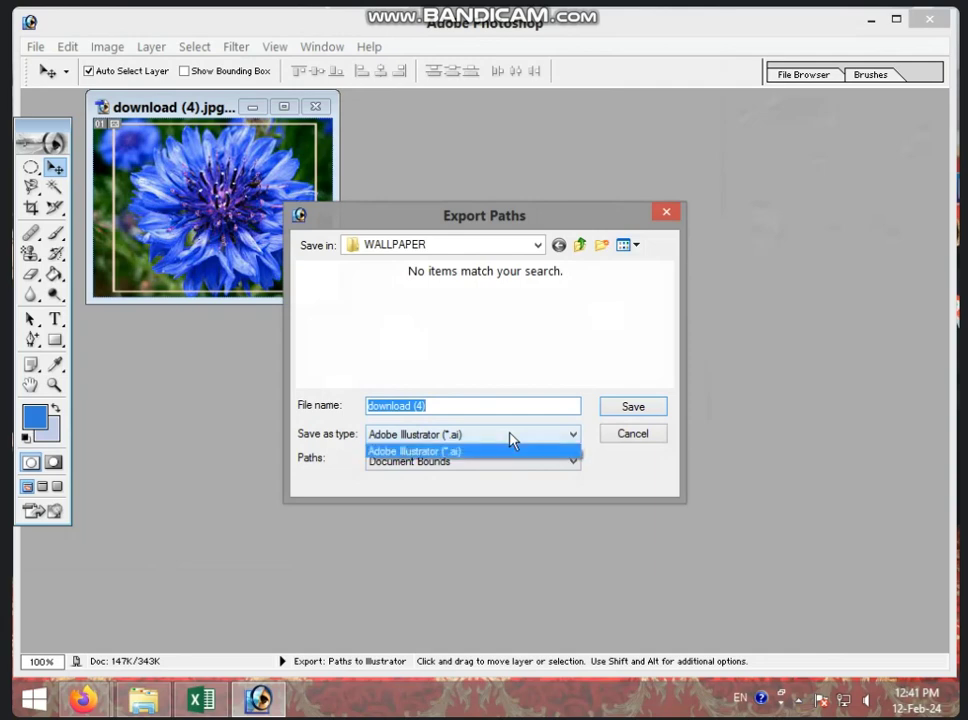
pyautogui.click(512, 440)
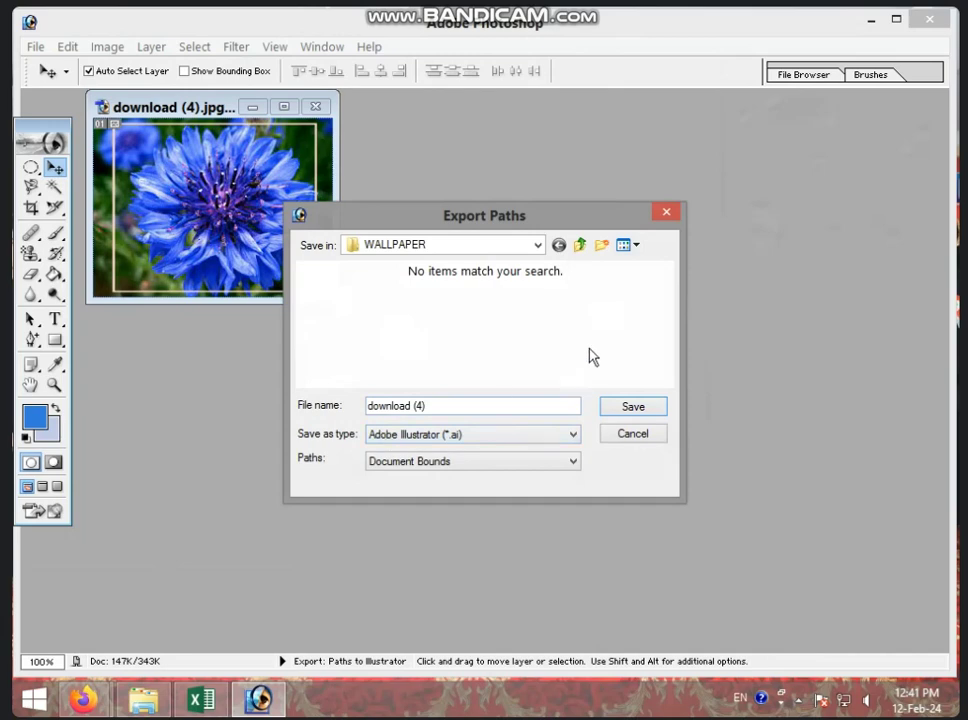
pyautogui.click(670, 210)
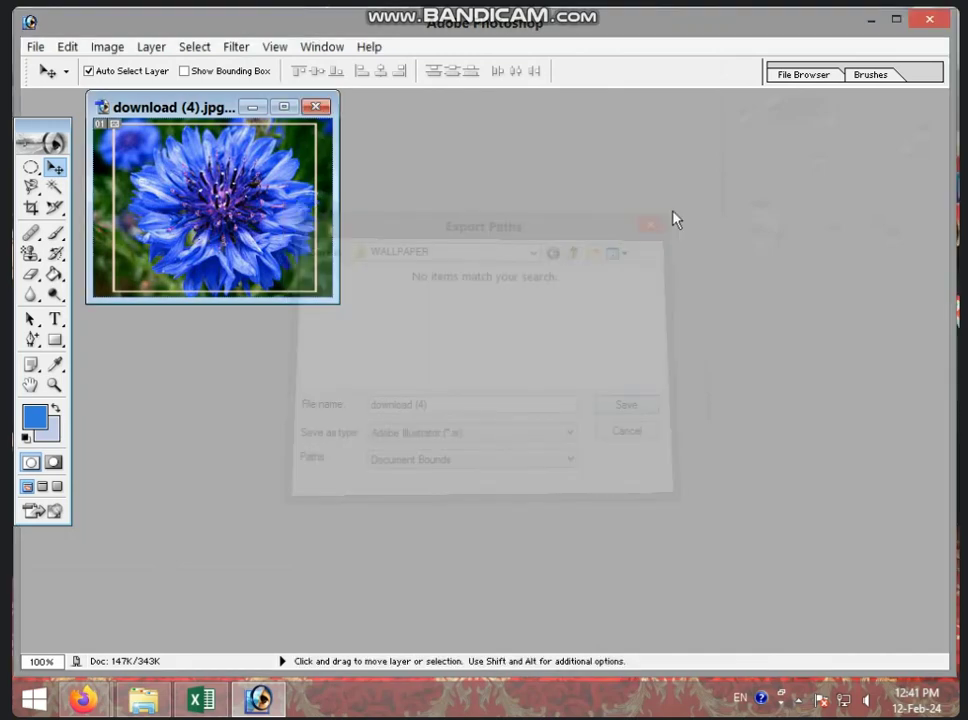
# - Look at the Workgroup Servers settings through the Workgroup Open command, and leave without choosing a files location
pyautogui.click(35, 47)
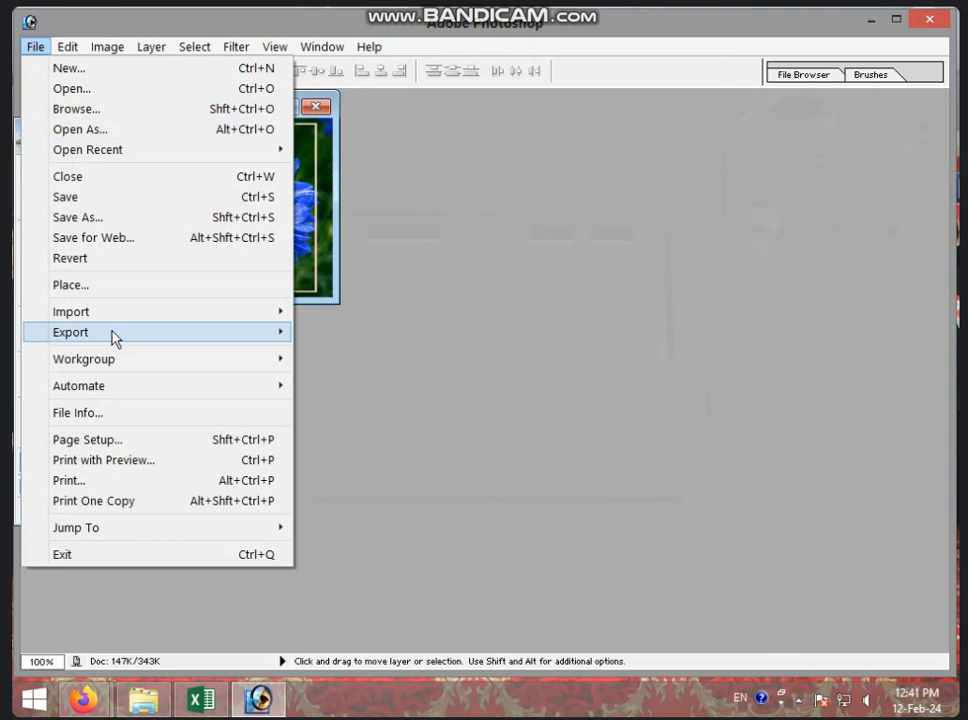
pyautogui.moveTo(119, 365)
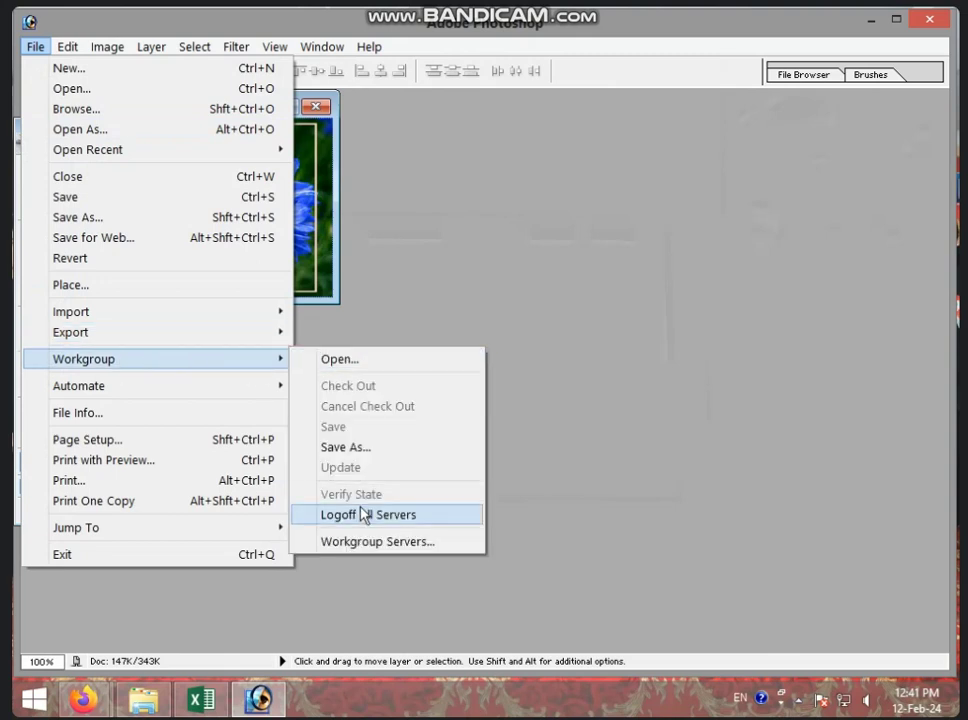
pyautogui.click(352, 362)
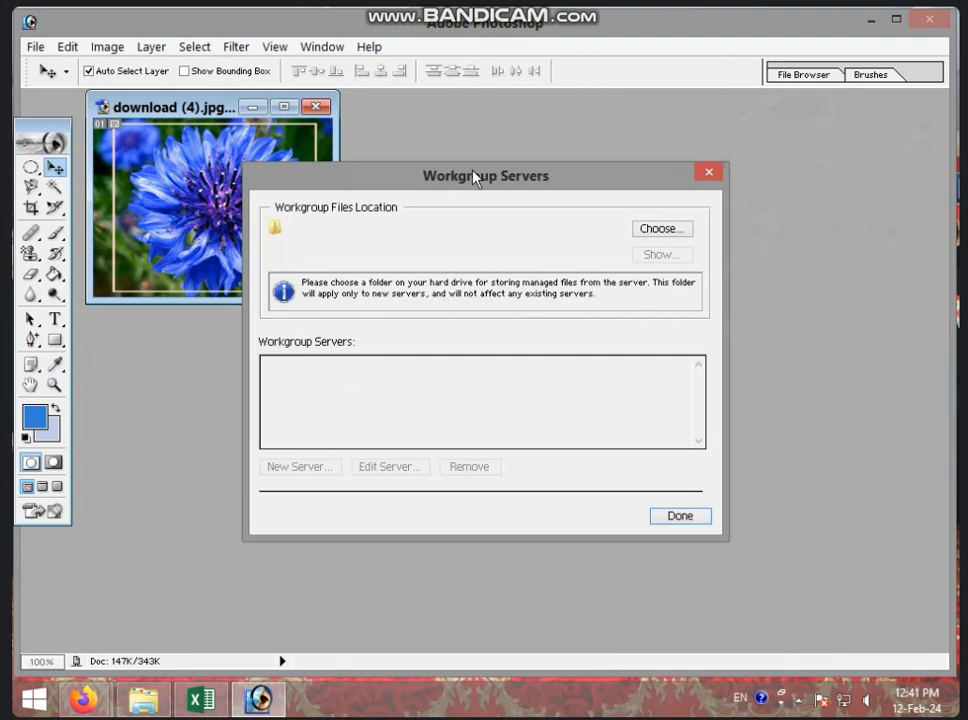
pyautogui.click(708, 172)
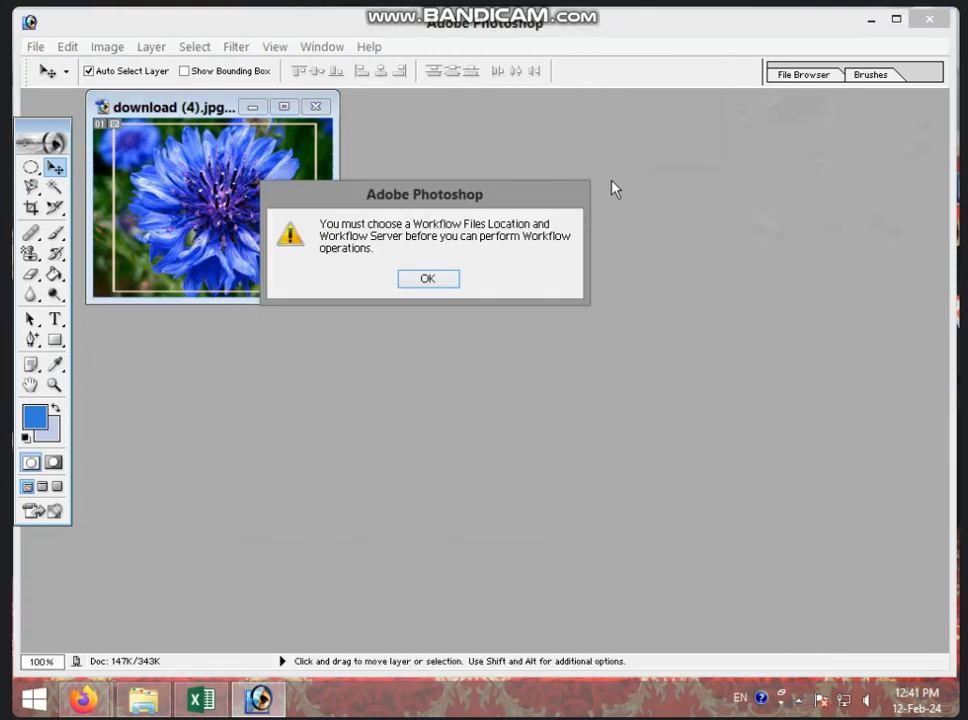
pyautogui.click(427, 280)
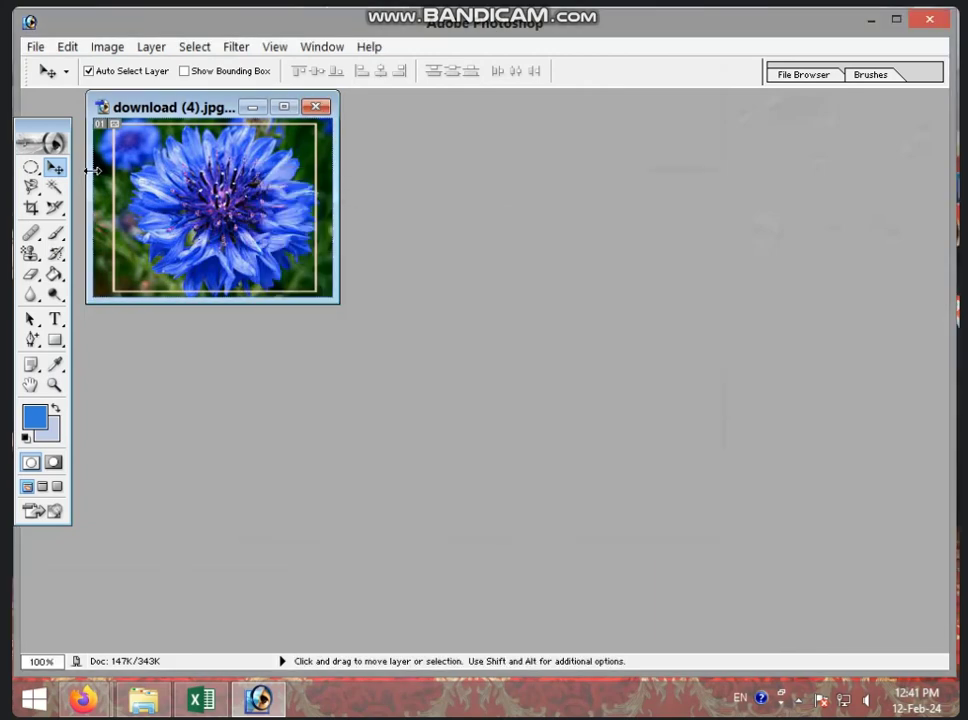
# - Look through the General section of the flower image's File Info, including title, author, position and caption, leaving the fields blank
pyautogui.click(36, 48)
pyautogui.moveTo(191, 327)
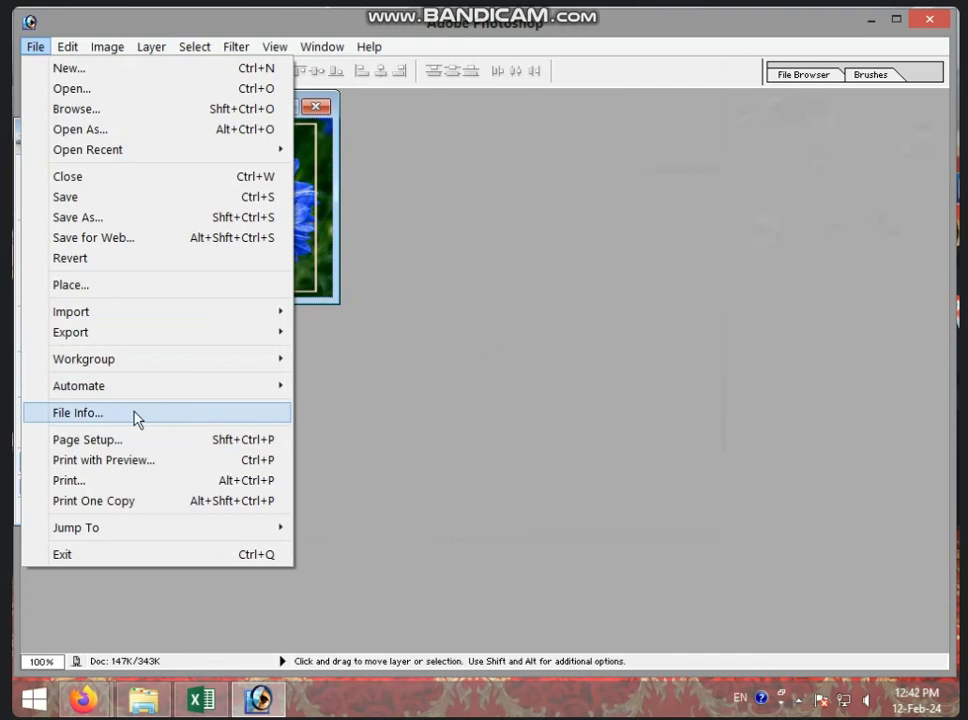
pyautogui.click(232, 421)
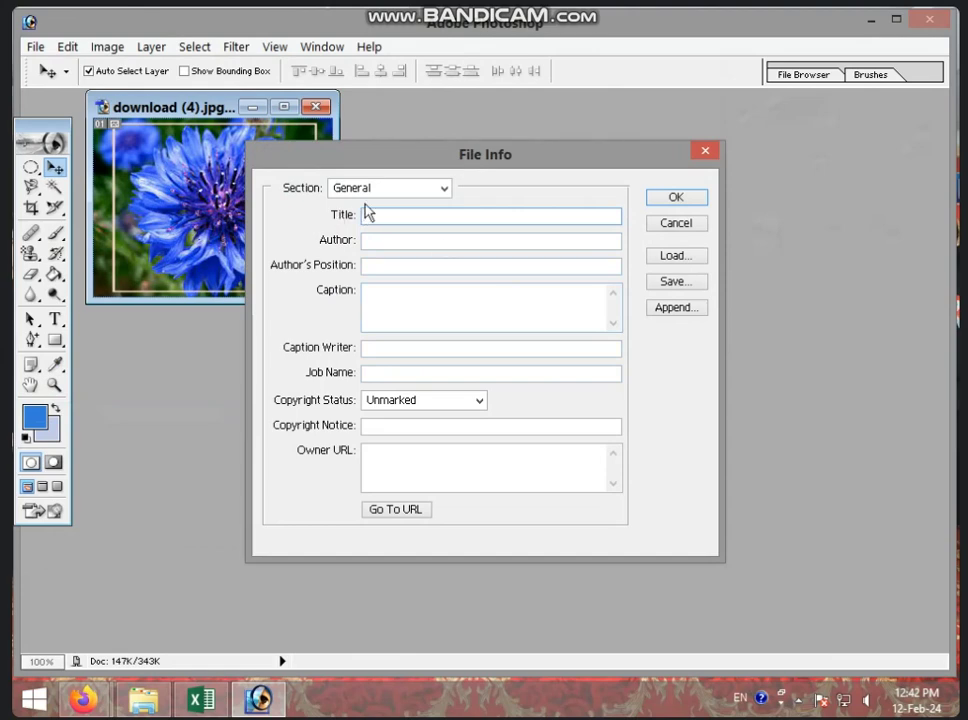
pyautogui.click(444, 190)
pyautogui.click(444, 192)
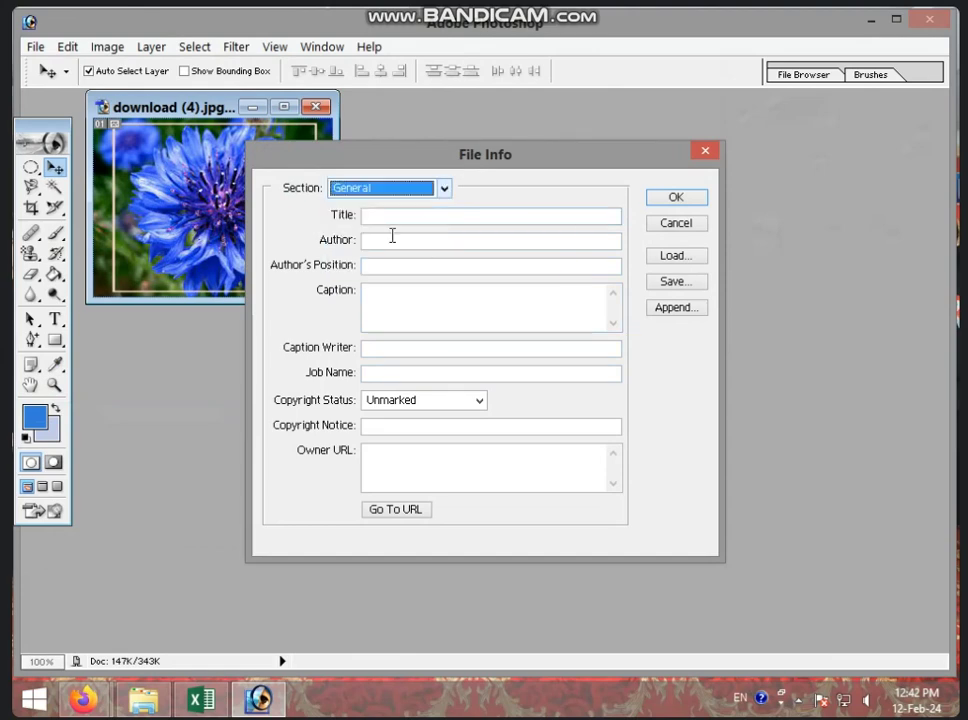
pyautogui.click(407, 216)
pyautogui.click(410, 241)
pyautogui.click(431, 266)
pyautogui.click(443, 306)
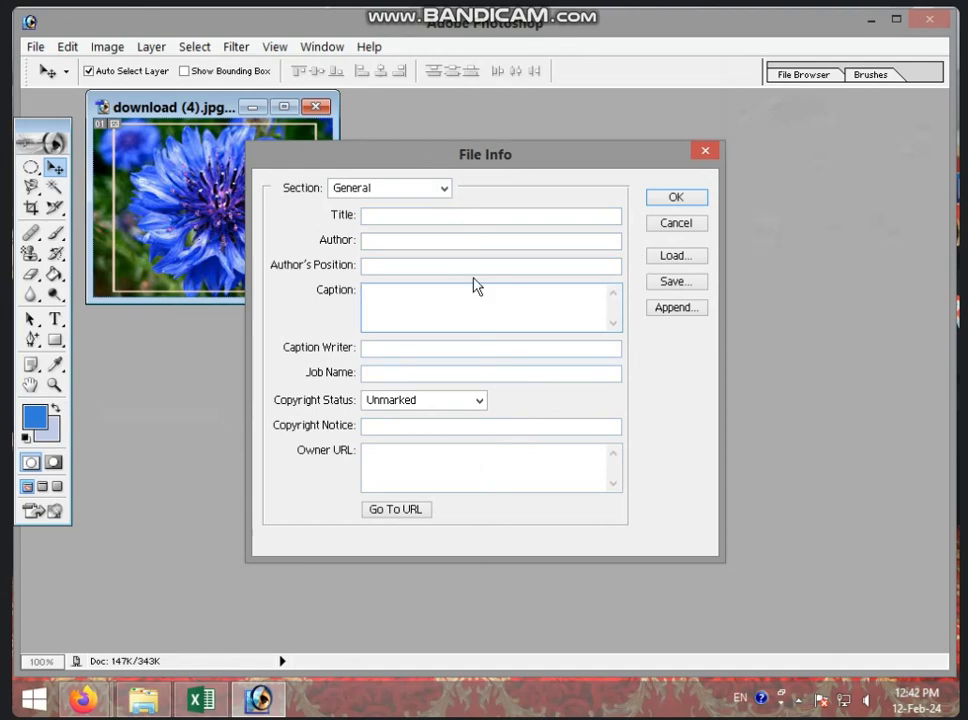
pyautogui.click(670, 200)
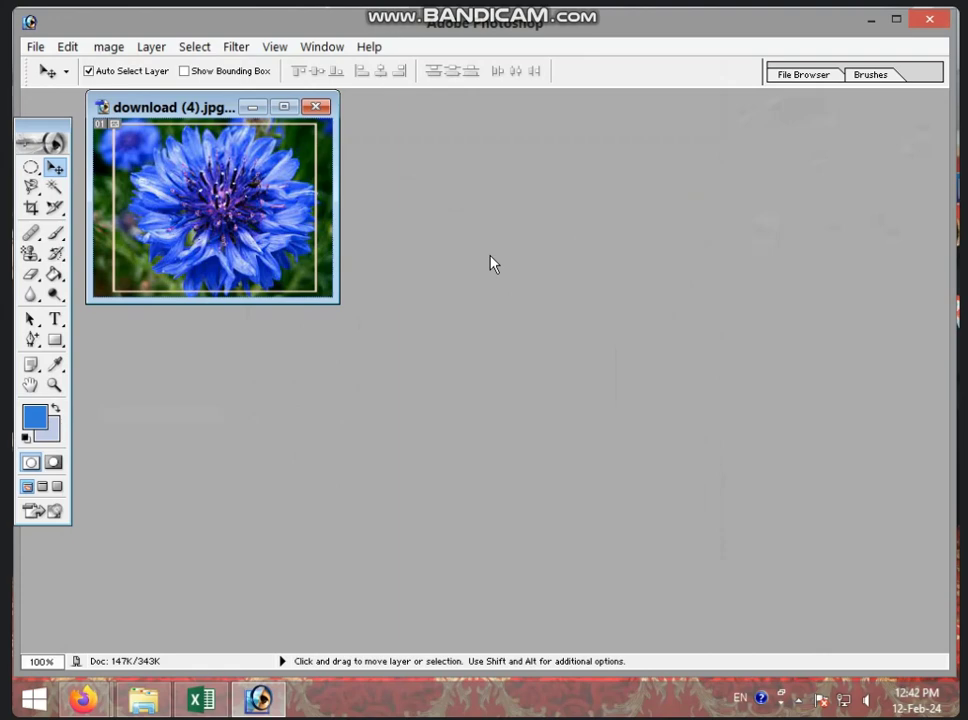
# - Look at the Fit Image width and height limits for the flower image, and leave without resizing it
pyautogui.click(35, 46)
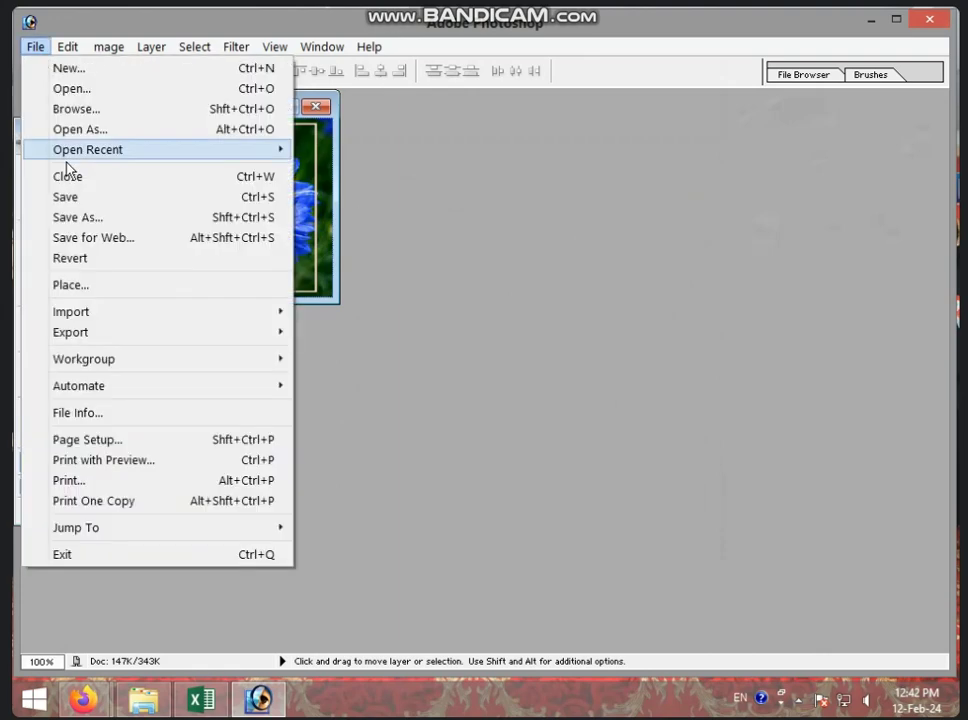
pyautogui.moveTo(105, 391)
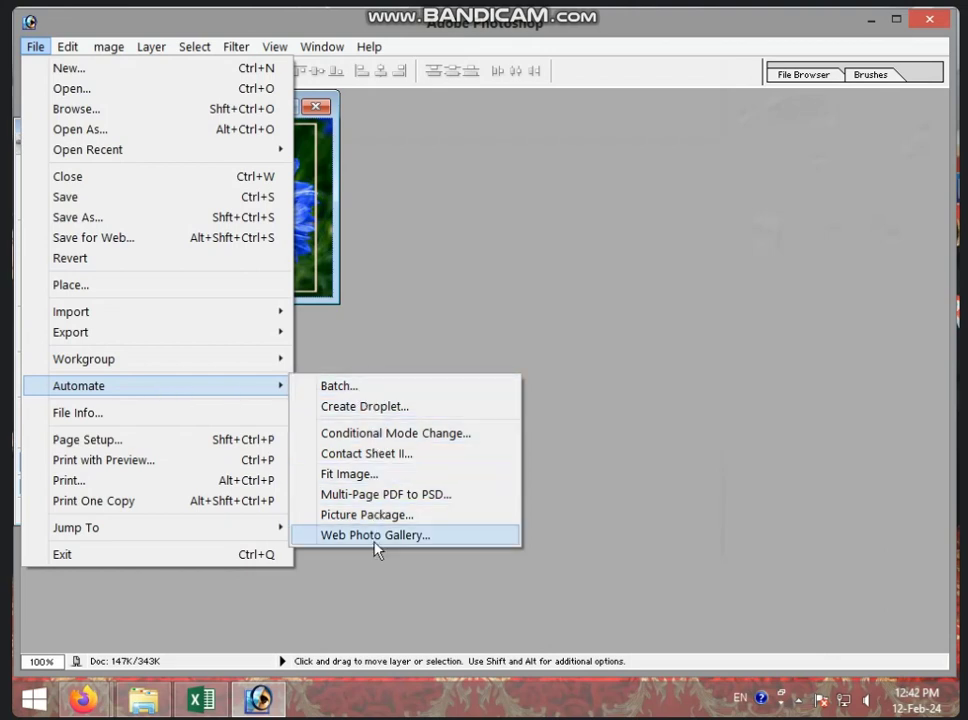
pyautogui.click(401, 476)
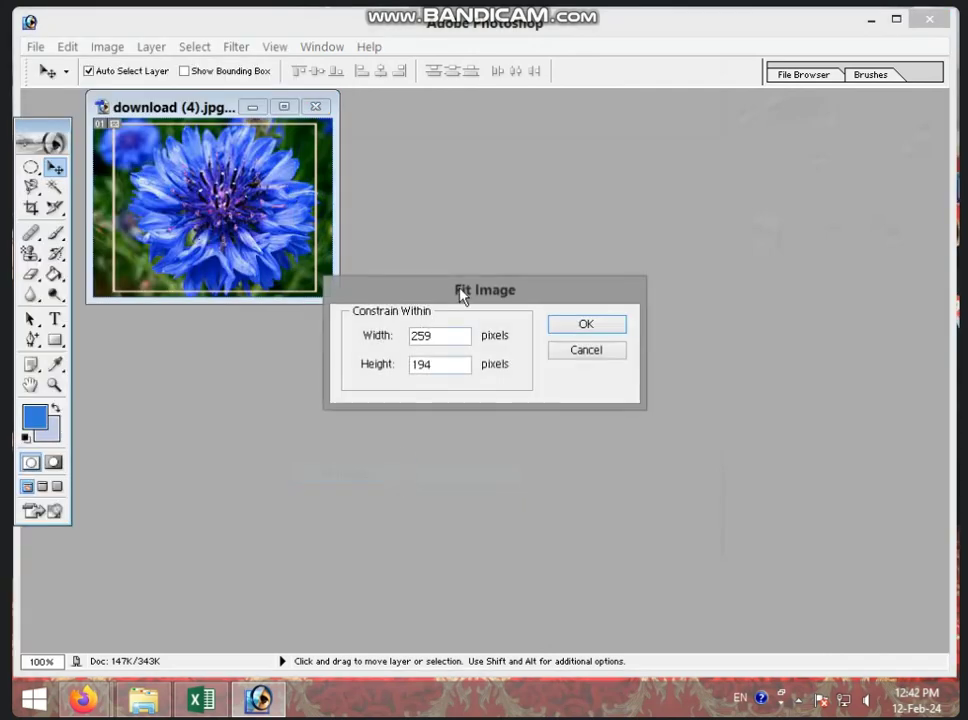
pyautogui.moveTo(460, 287); pyautogui.dragTo(466, 244)
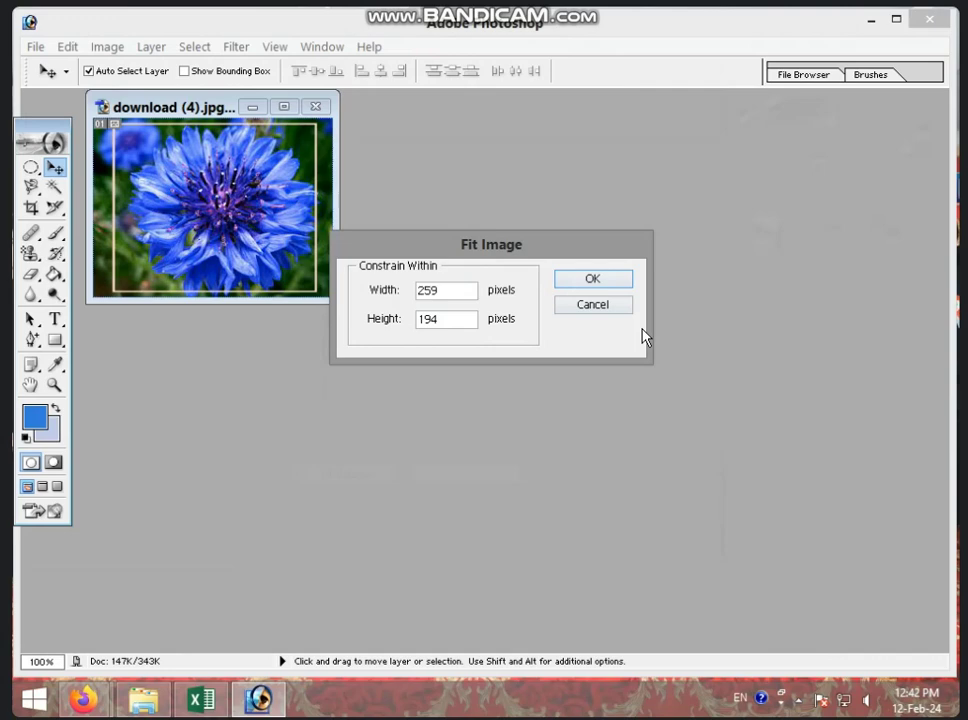
pyautogui.click(607, 306)
# - Open the doll image named download from the WALLPAPER folder and move its window clear of the toolbox
pyautogui.click(35, 47)
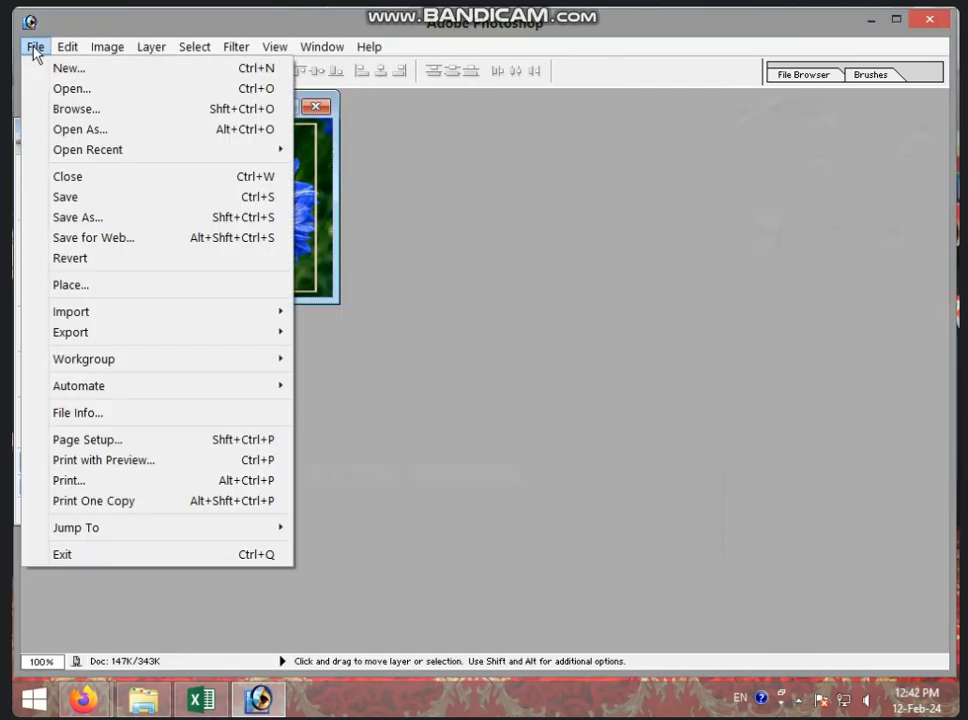
pyautogui.click(60, 88)
pyautogui.click(597, 340)
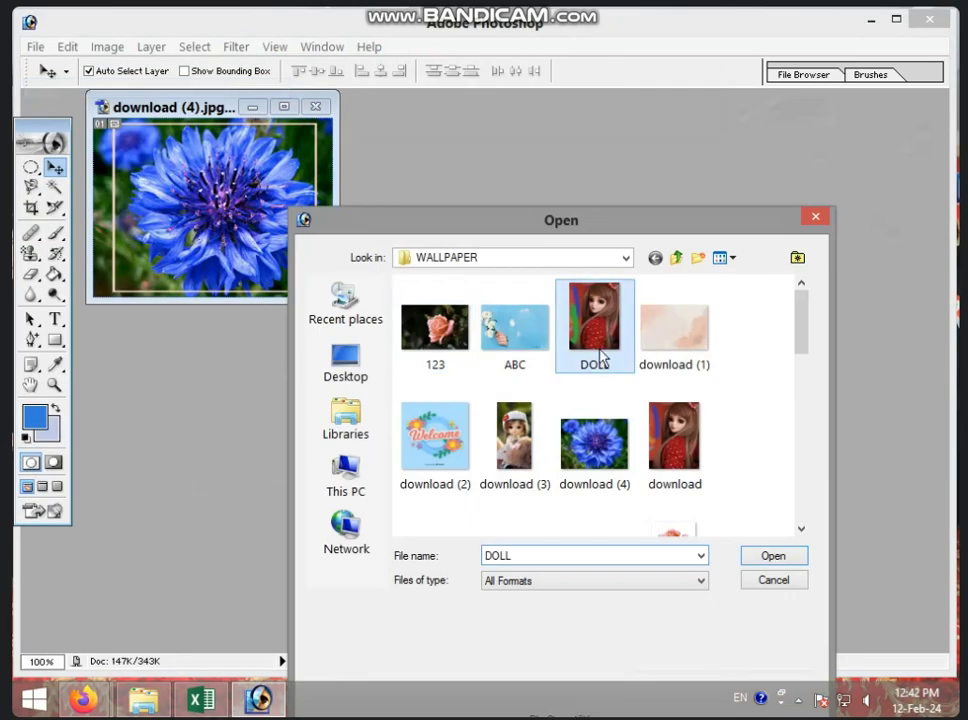
pyautogui.click(701, 472)
pyautogui.click(772, 556)
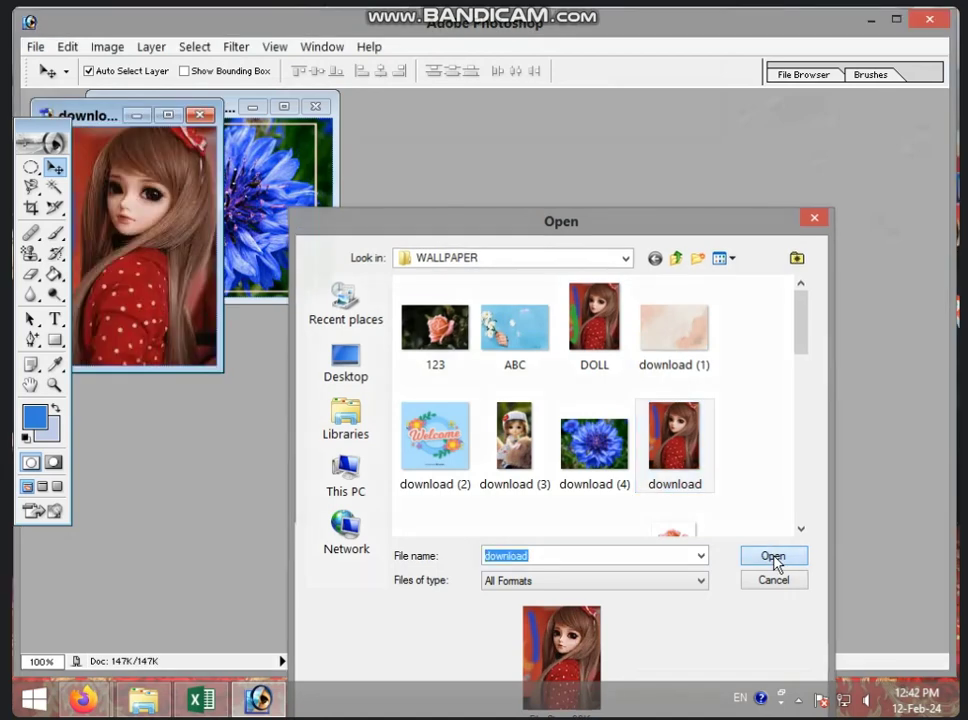
pyautogui.moveTo(93, 120); pyautogui.dragTo(143, 120)
# - Shrink the doll image with Fit Image, constraining the width to 100 pixels
pyautogui.click(34, 47)
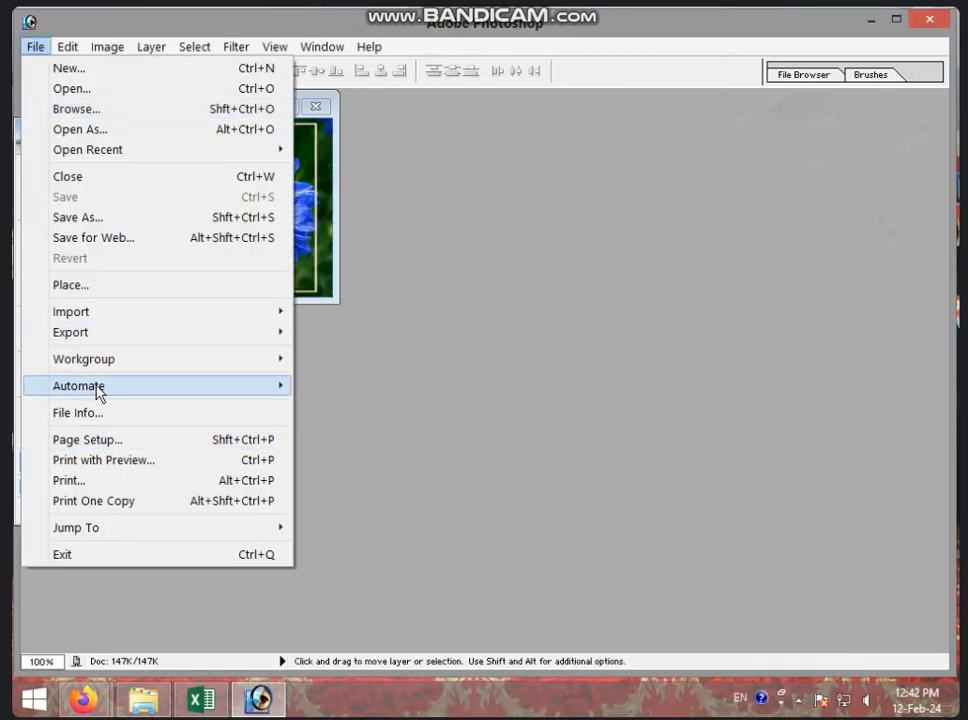
pyautogui.click(367, 472)
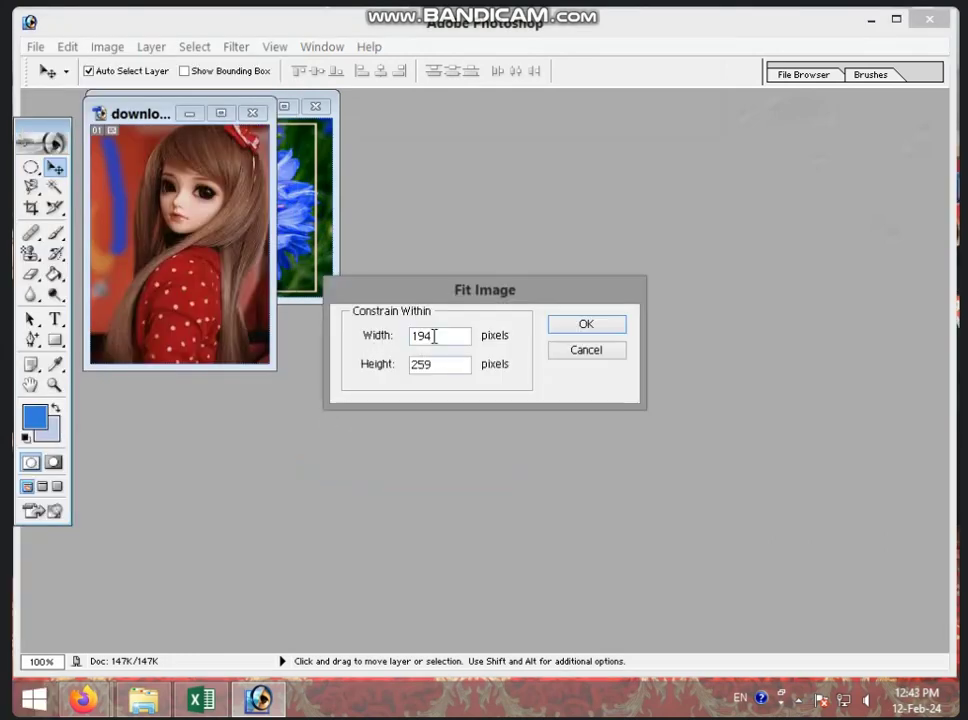
pyautogui.moveTo(434, 336); pyautogui.dragTo(412, 337)
pyautogui.write('100')
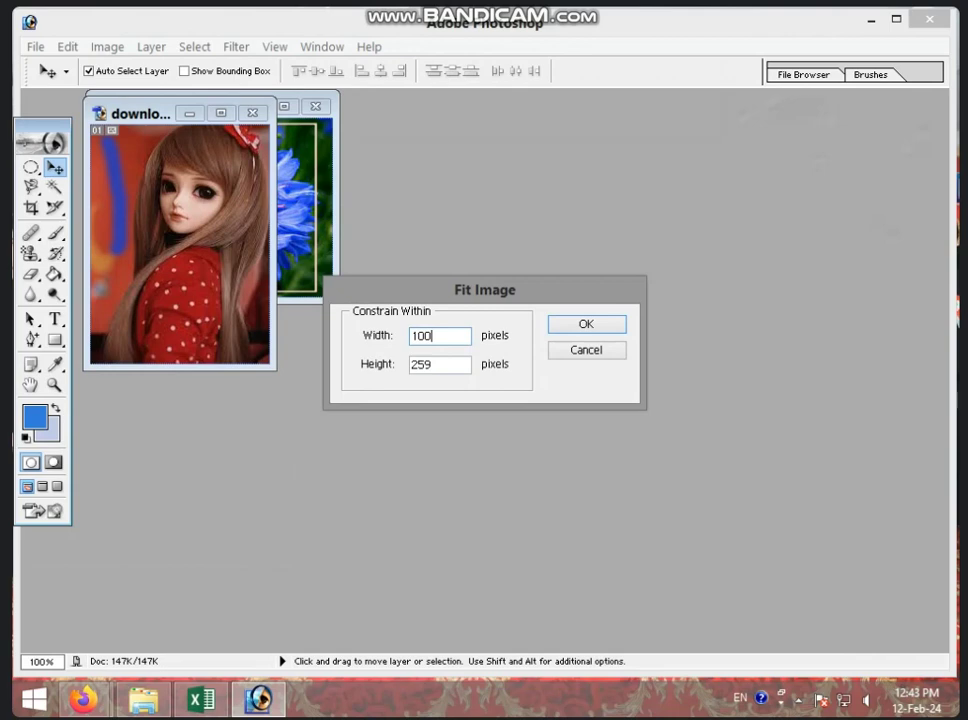
pyautogui.click(573, 330)
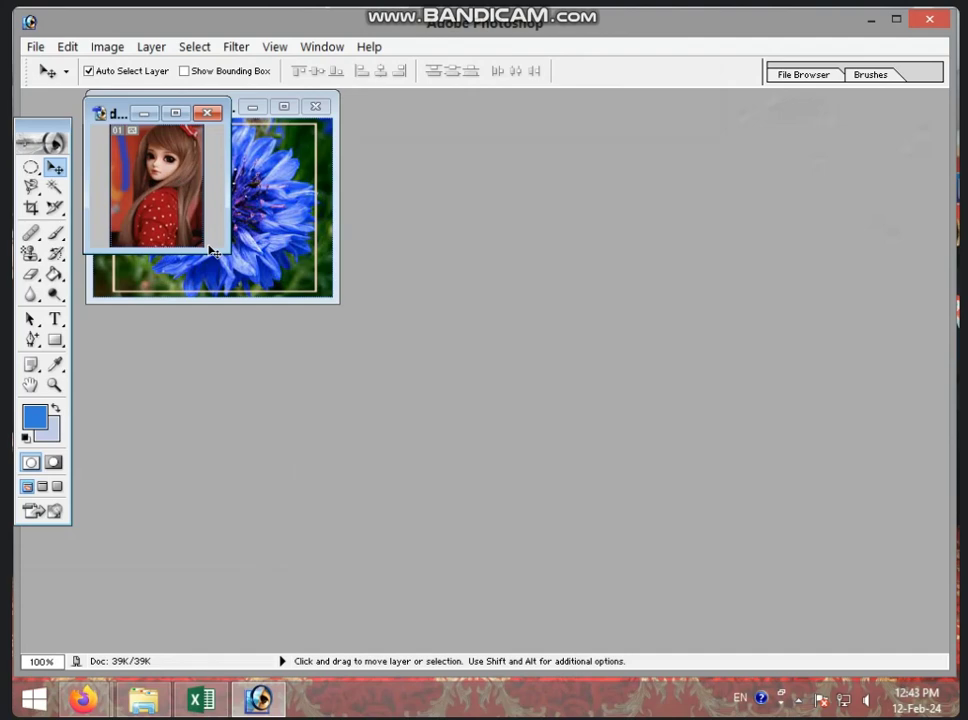
# - Set up the print page as A4 paper in Landscape orientation
pyautogui.click(35, 47)
pyautogui.moveTo(277, 385)
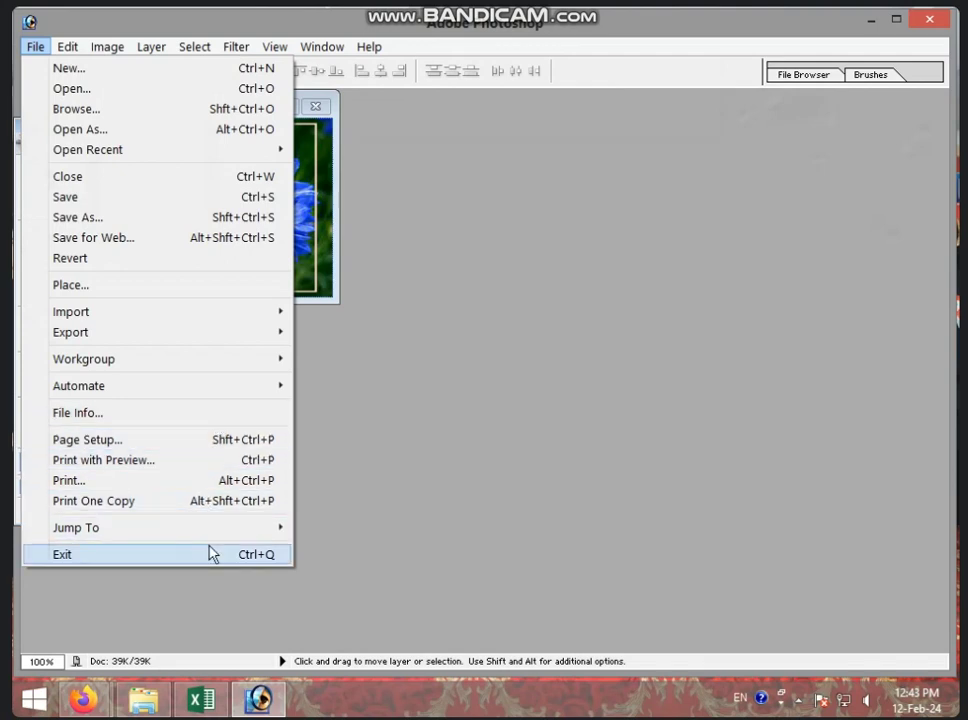
pyautogui.click(255, 451)
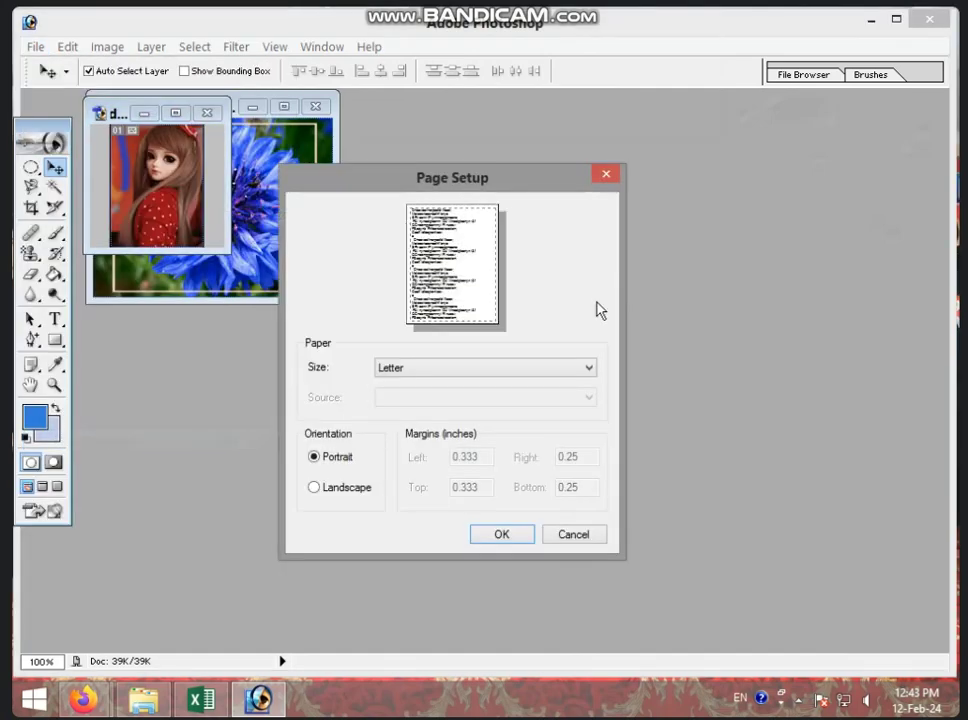
pyautogui.click(537, 372)
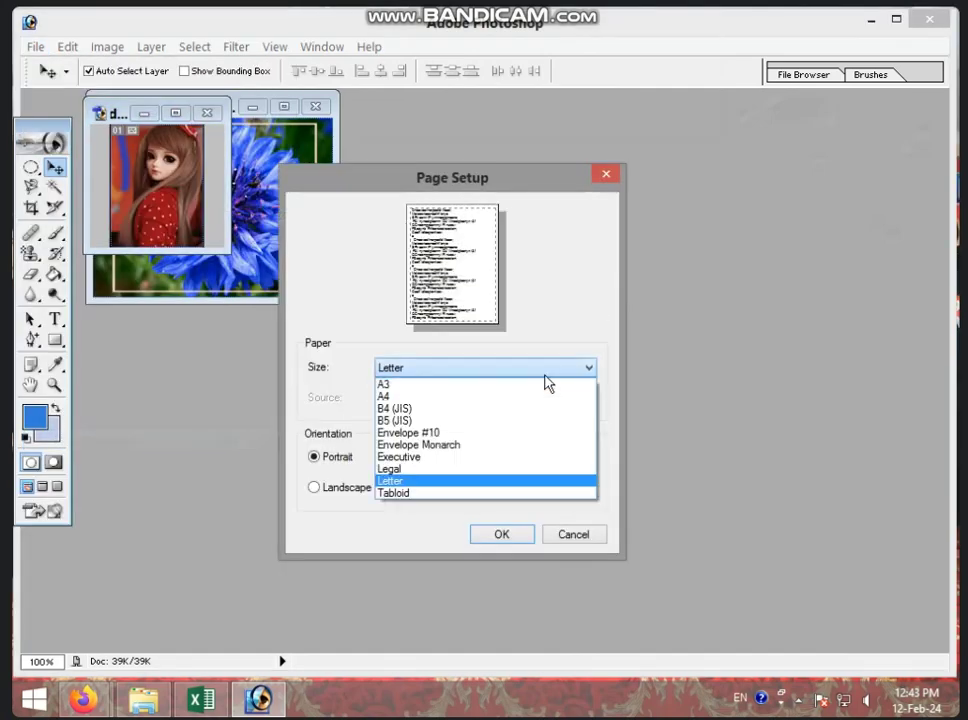
pyautogui.click(455, 396)
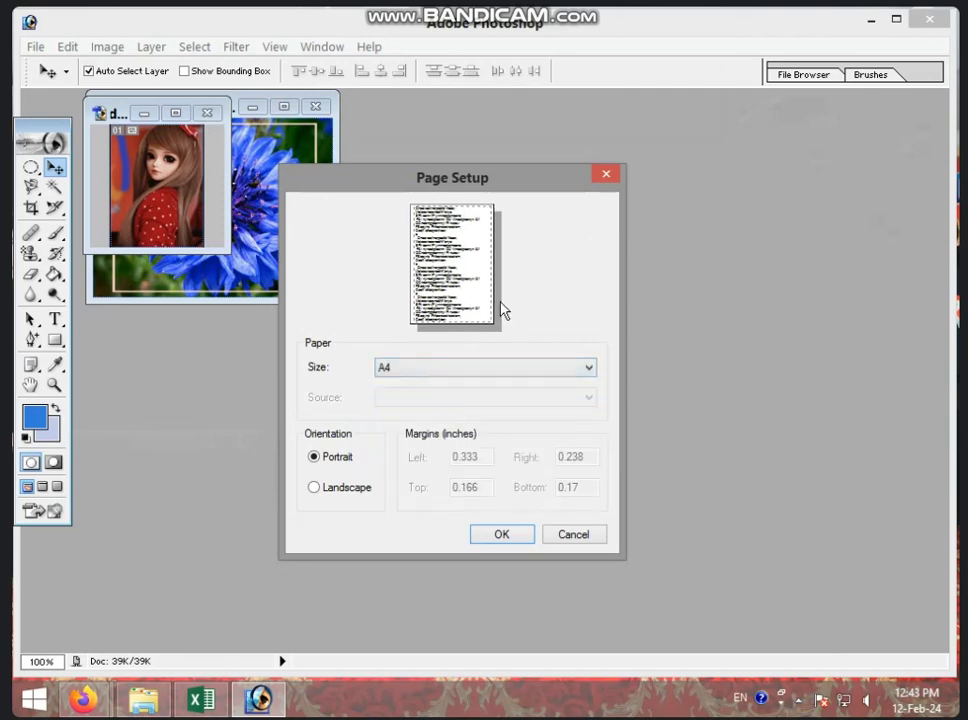
pyautogui.click(364, 490)
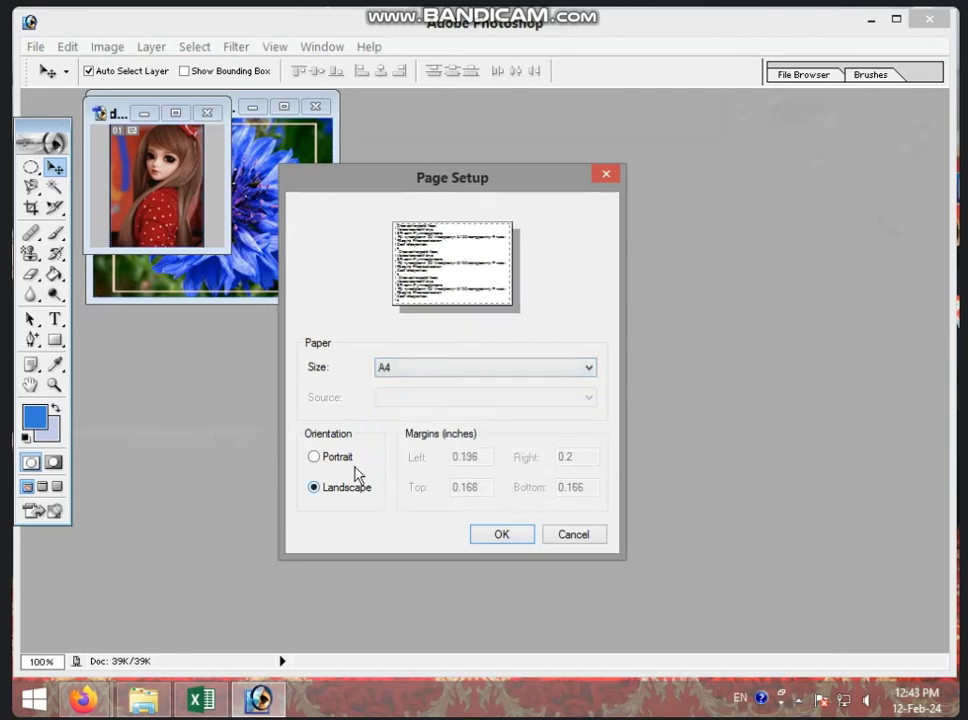
pyautogui.click(502, 536)
# - Exit Photoshop without saving the changes to the flower image download (4).jpg
pyautogui.click(35, 47)
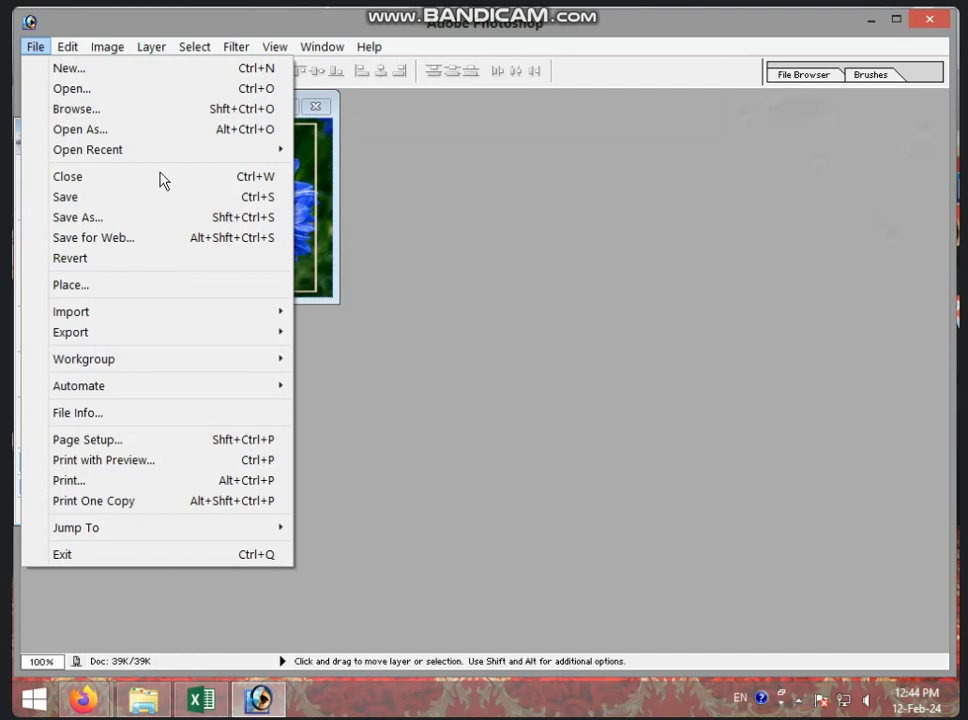
pyautogui.moveTo(158, 43)
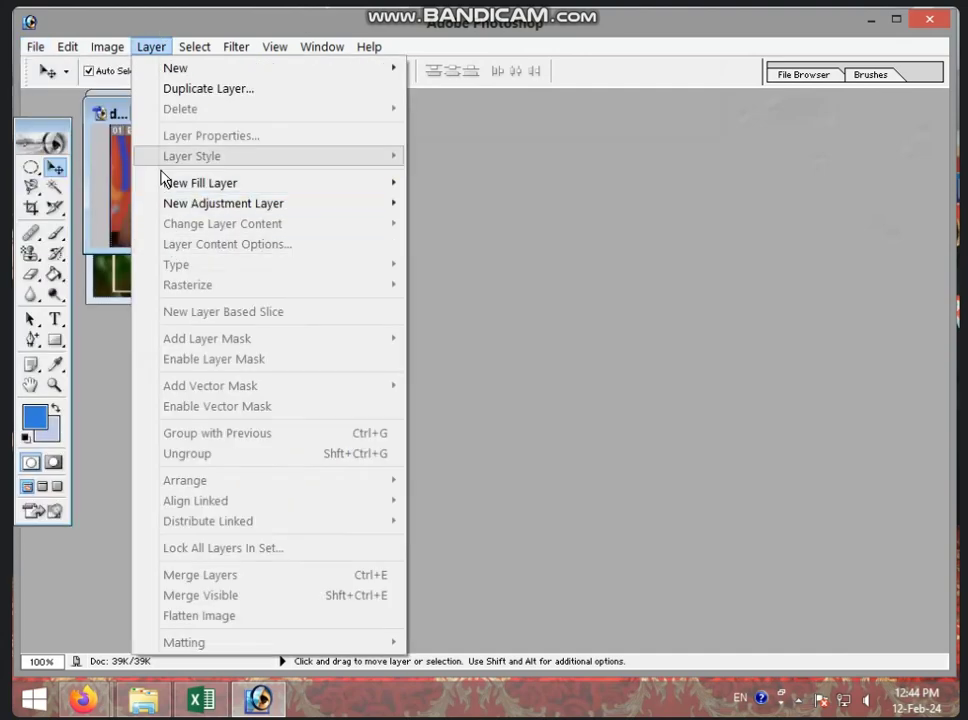
pyautogui.moveTo(43, 51)
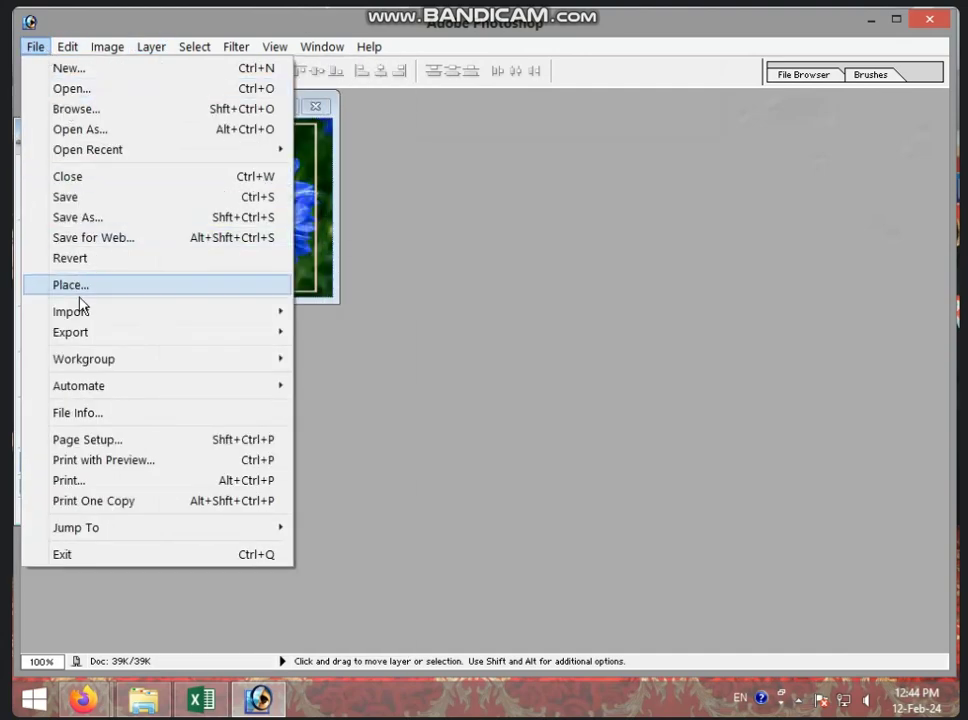
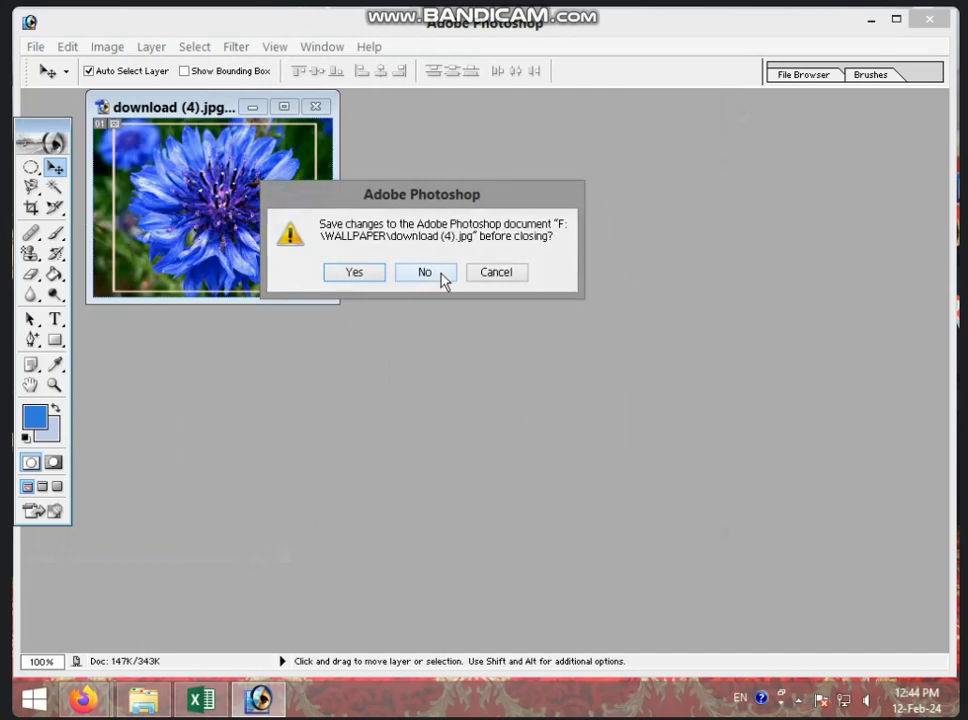
pyautogui.click(434, 279)
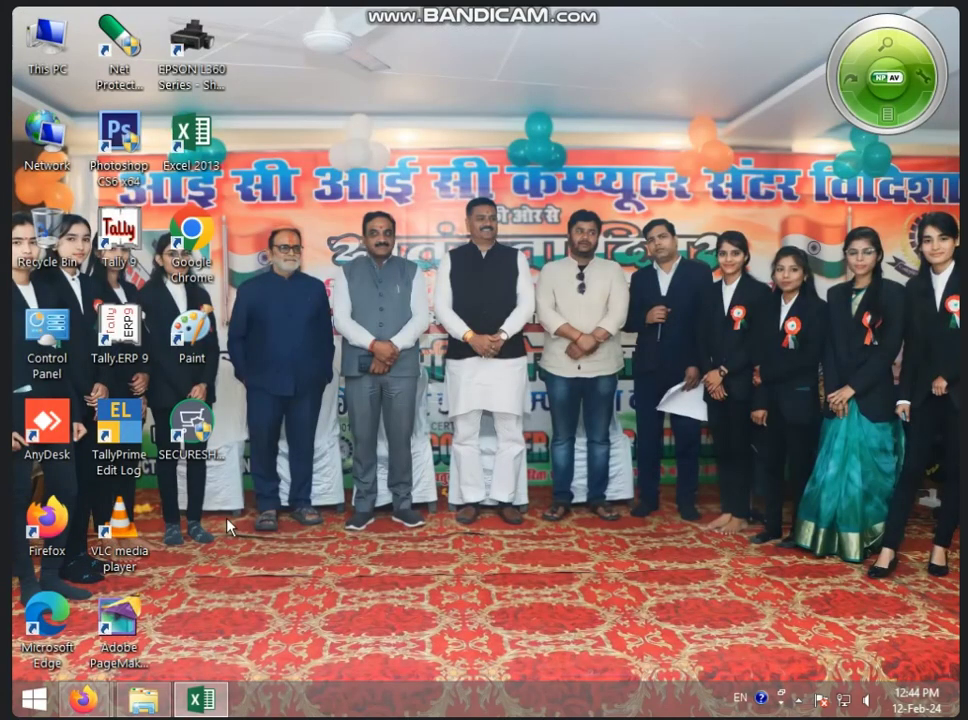
pyautogui.rightClick(424, 245)
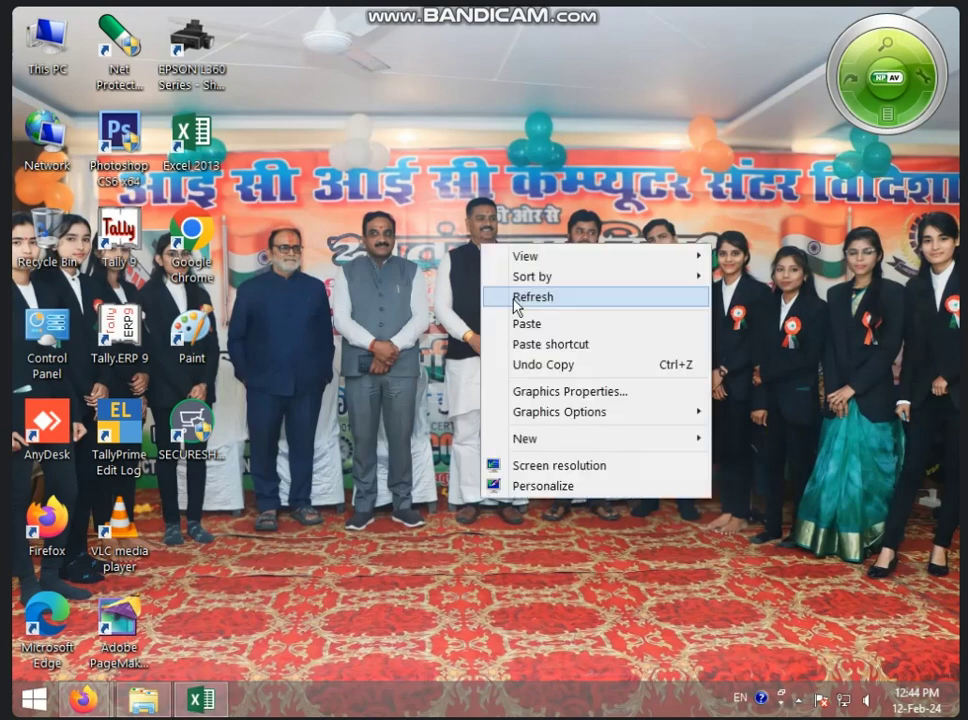
pyautogui.click(455, 296)
pyautogui.rightClick(460, 262)
pyautogui.click(495, 305)
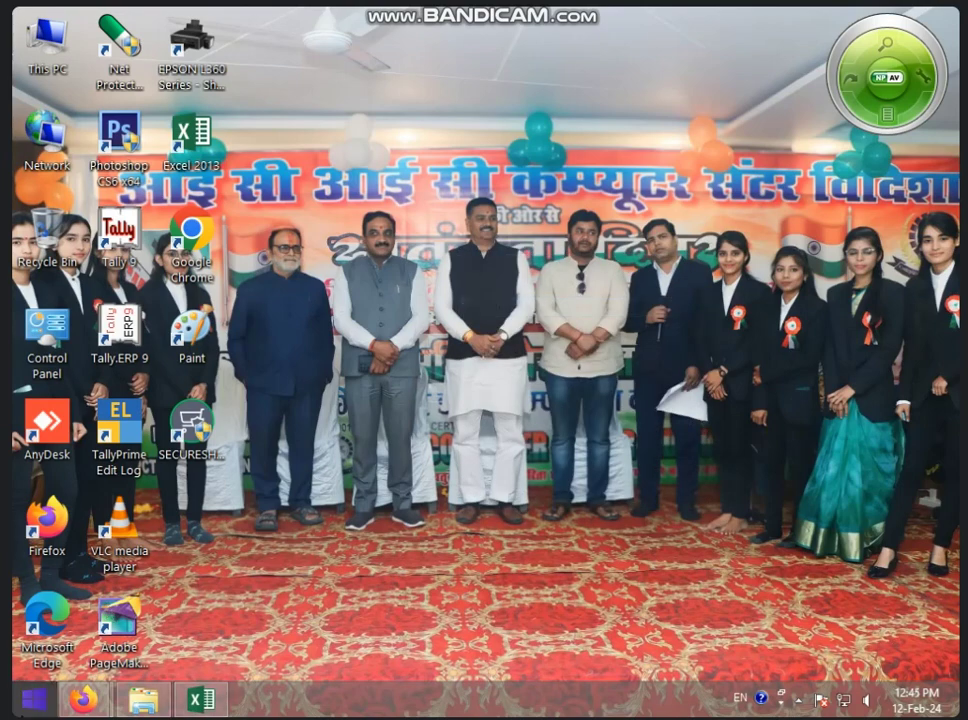
# - Search the Windows Start screen for Photoshop and launch Adobe Photoshop 7.0
pyautogui.click(34, 698)
pyautogui.write('PHOtoshop 7.0')
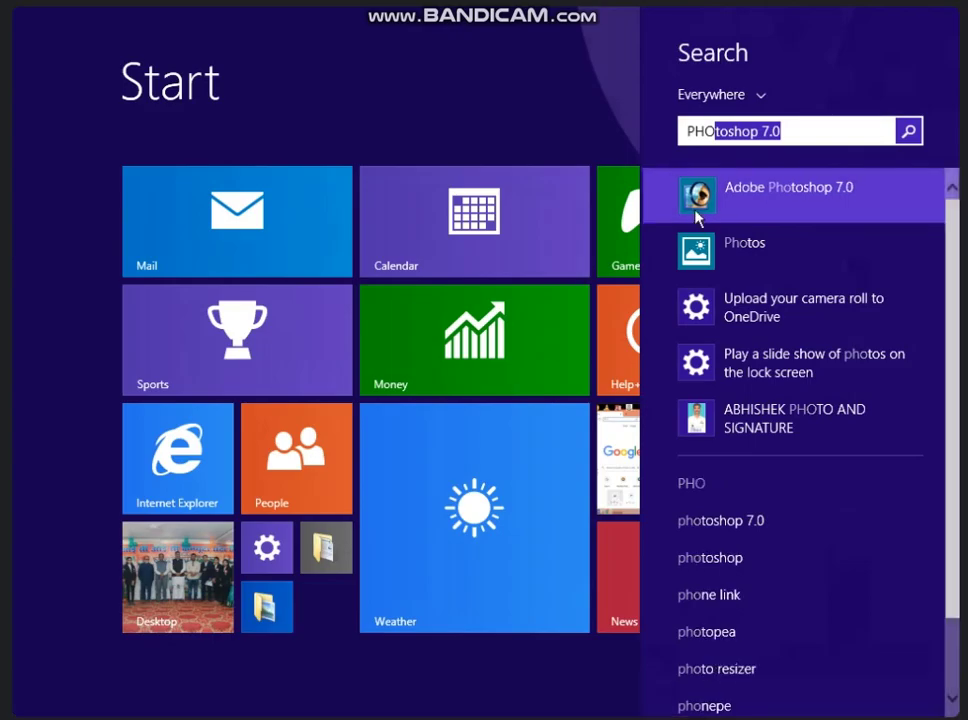
pyautogui.click(697, 207)
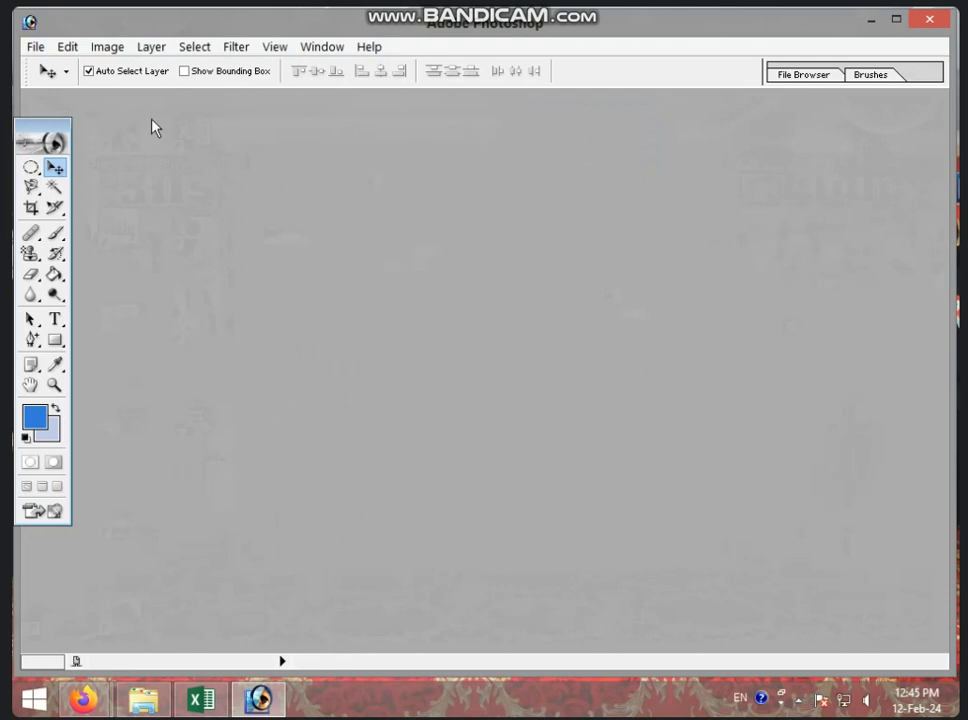
# - Create a new blank RGB document, accepting the offered settings
pyautogui.click(67, 47)
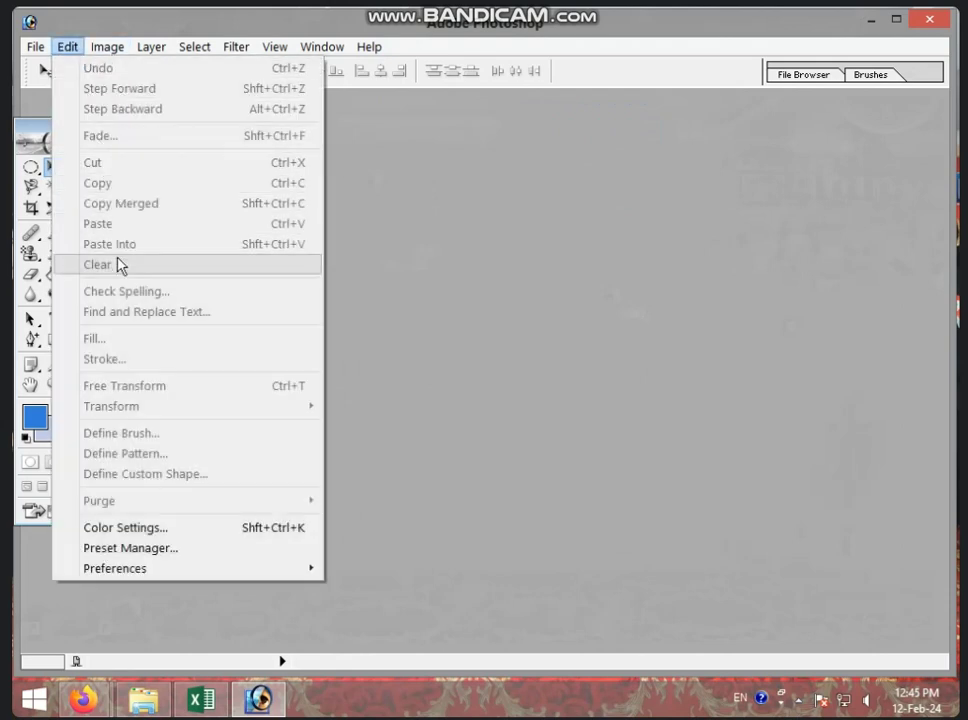
pyautogui.click(510, 294)
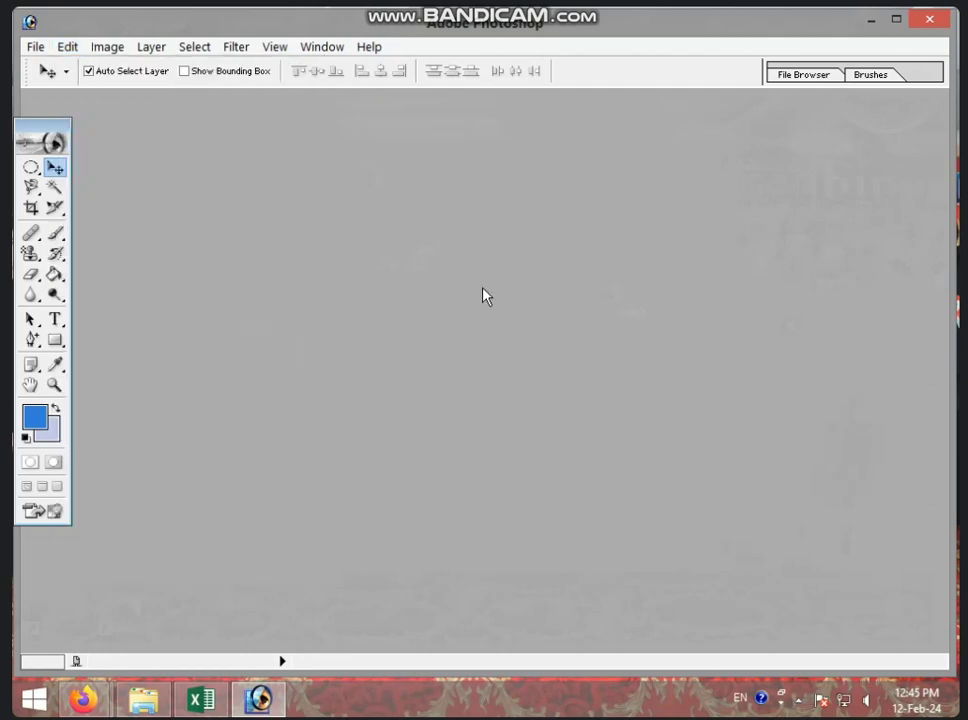
pyautogui.hotkey('ctrl', 'n')
pyautogui.press('Return')
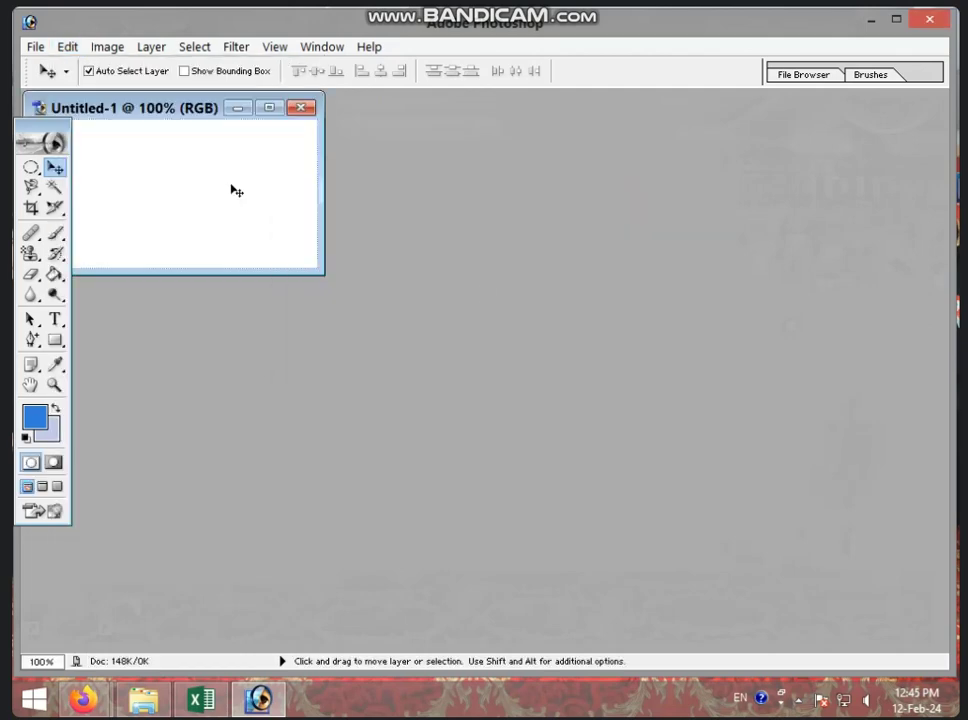
# - Open the DOLL image from the WALLPAPER folder
pyautogui.click(67, 46)
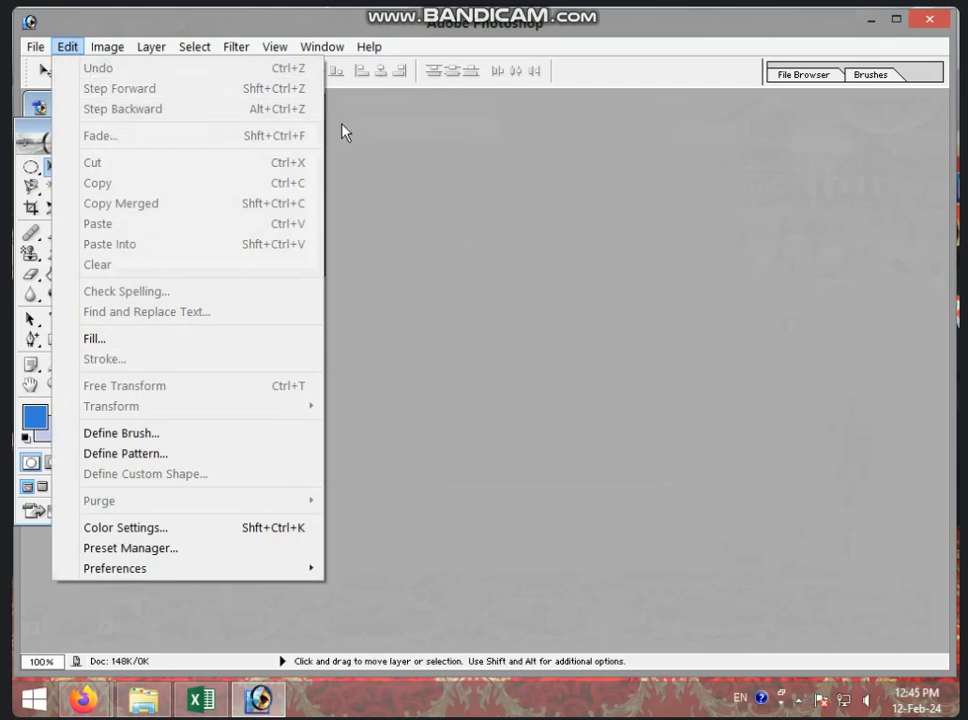
pyautogui.click(441, 244)
pyautogui.click(35, 46)
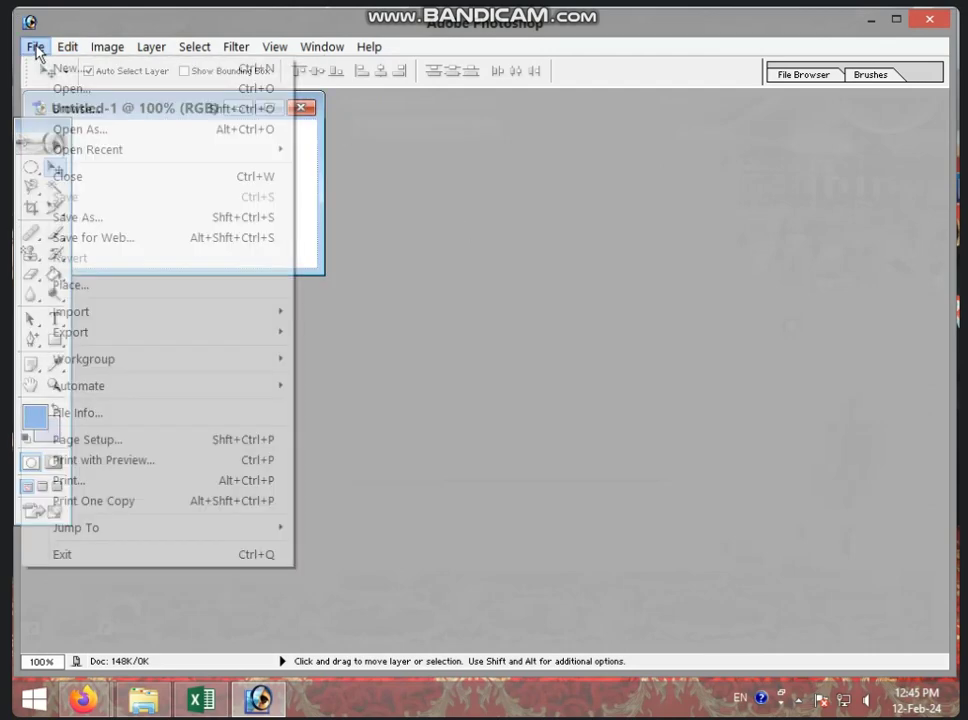
pyautogui.click(40, 89)
pyautogui.click(594, 250)
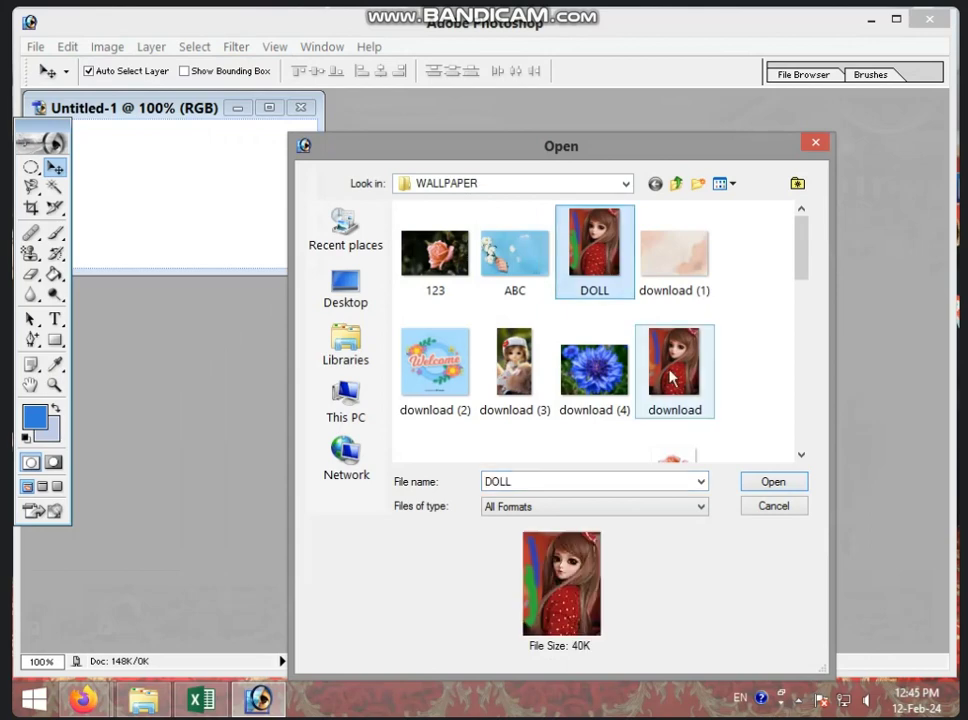
pyautogui.click(742, 481)
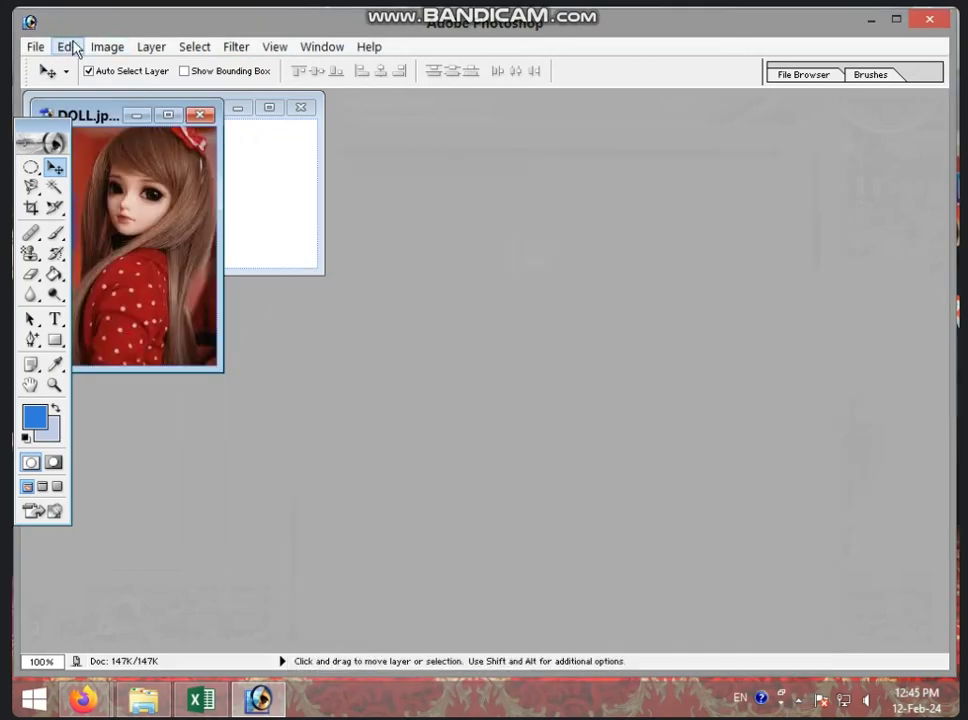
# - Move the DOLL image window clear of Untitled-1 and copy the doll picture into that small blank document
pyautogui.click(70, 47)
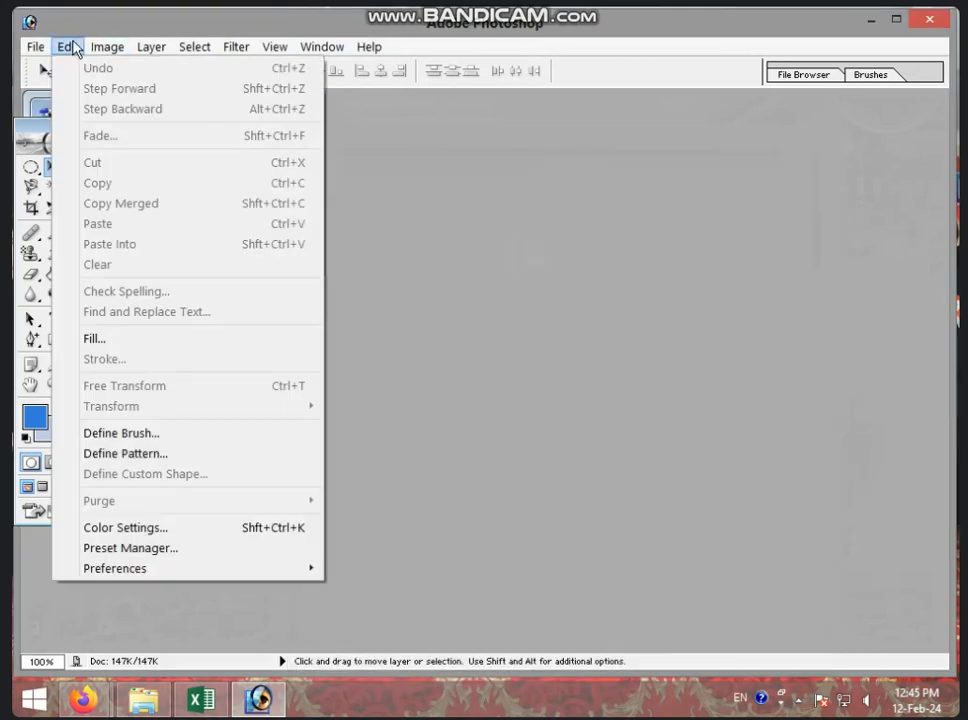
pyautogui.moveTo(107, 47)
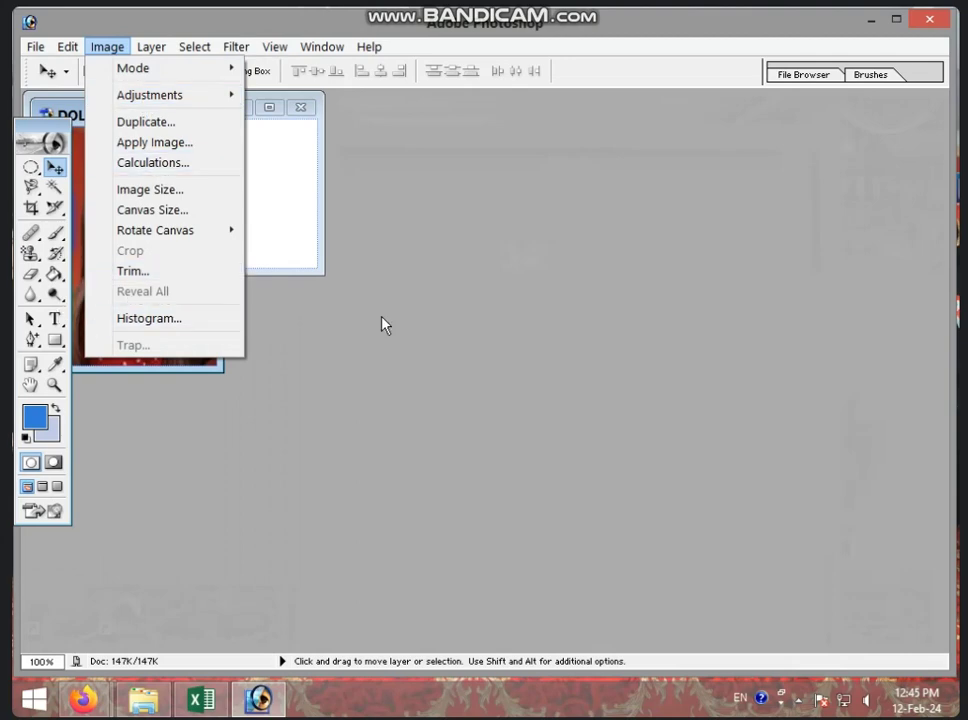
pyautogui.click(348, 338)
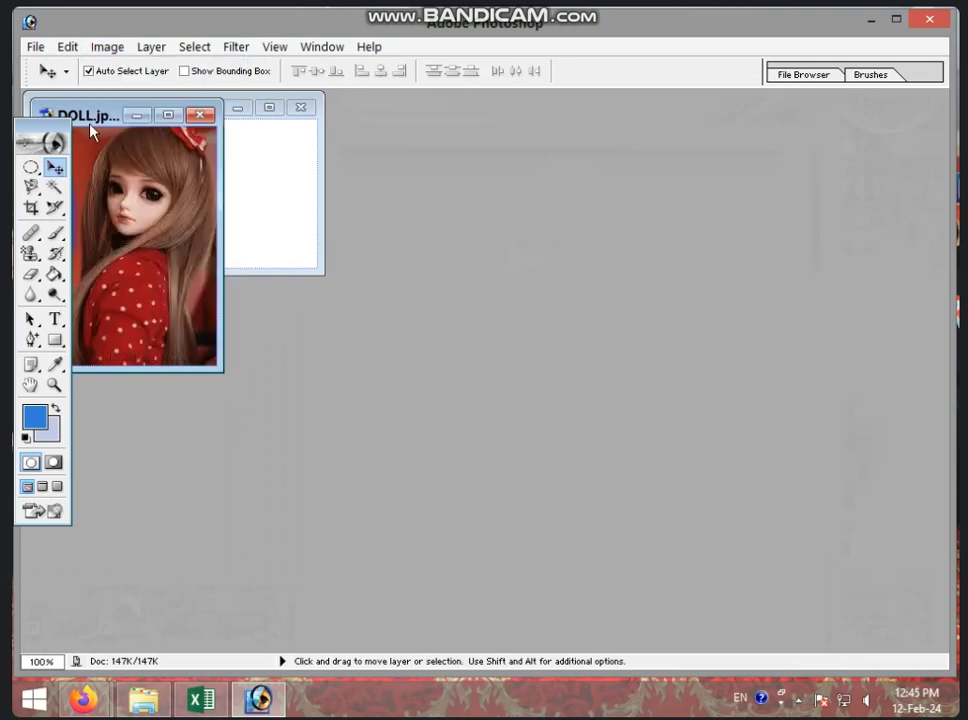
pyautogui.moveTo(95, 116); pyautogui.dragTo(395, 145)
pyautogui.moveTo(393, 243); pyautogui.dragTo(120, 150)
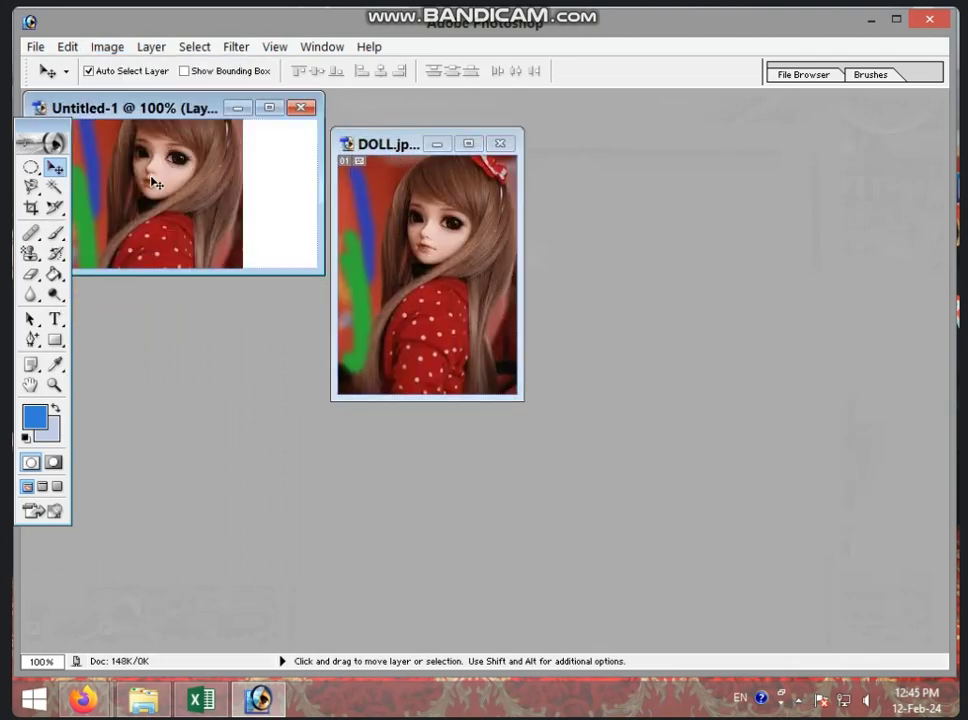
# - Close the small Untitled-1 document without saving and create a new white RGB document using the 640 x 480 preset
pyautogui.click(301, 107)
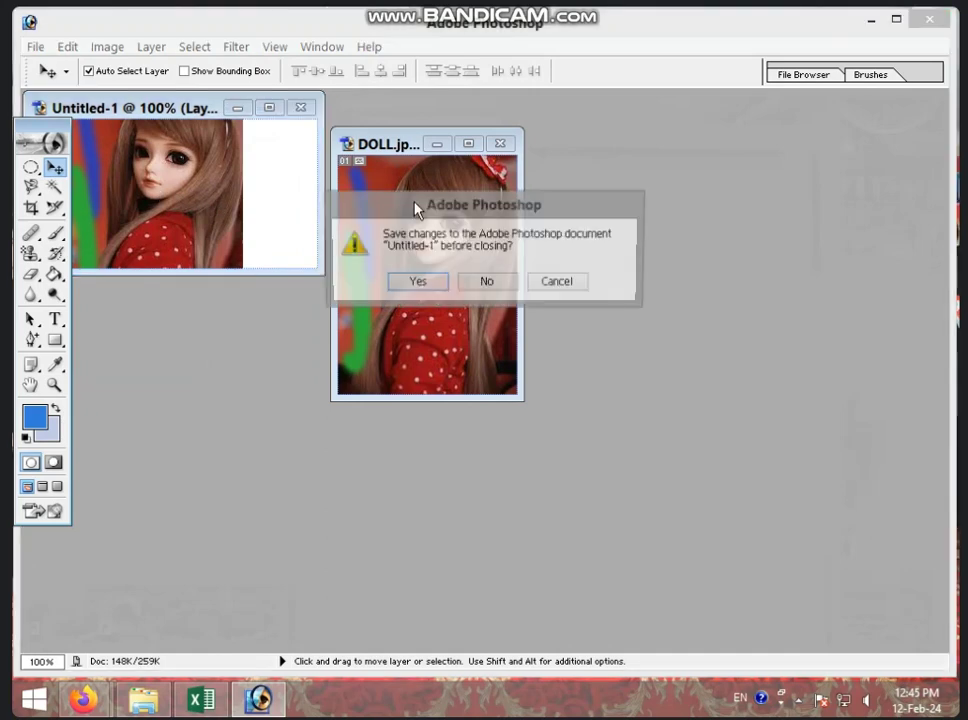
pyautogui.click(486, 281)
pyautogui.hotkey('ctrl', 'n')
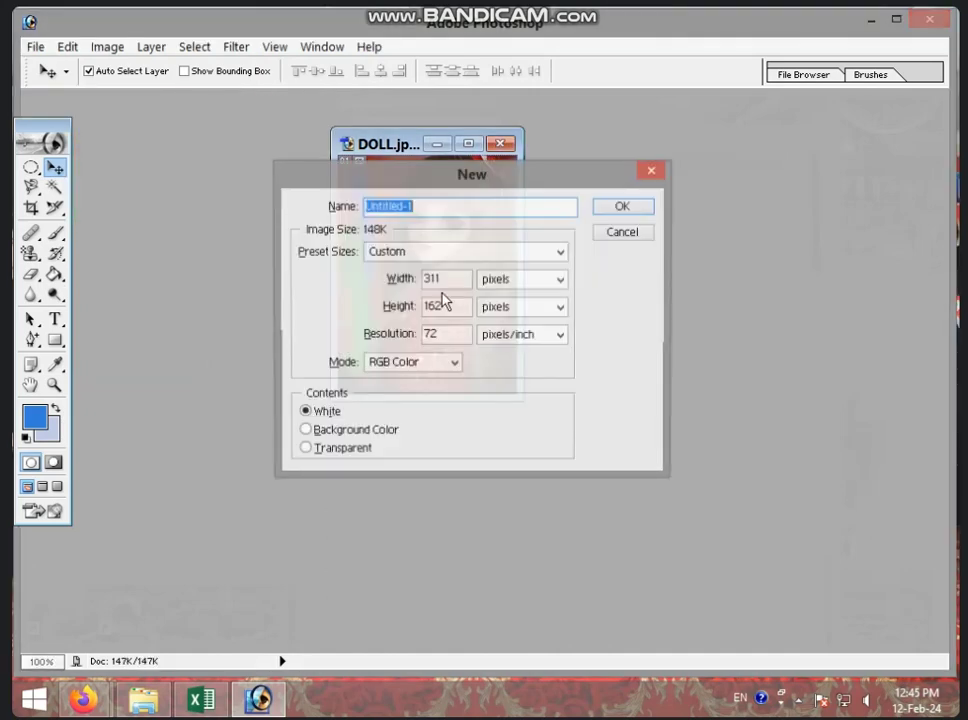
pyautogui.click(520, 252)
pyautogui.click(437, 462)
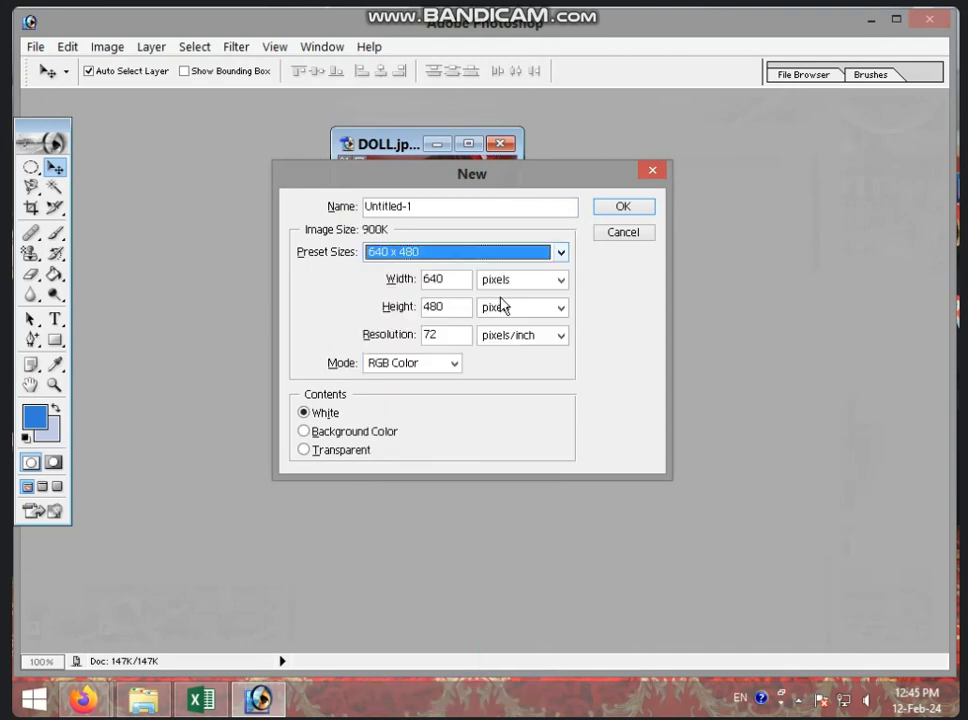
pyautogui.click(622, 207)
# - Copy the doll picture into the new 640 x 480 document and shift it slightly up and to the left
pyautogui.moveTo(382, 130); pyautogui.dragTo(256, 424)
pyautogui.click(432, 204)
pyautogui.moveTo(308, 380); pyautogui.dragTo(298, 339)
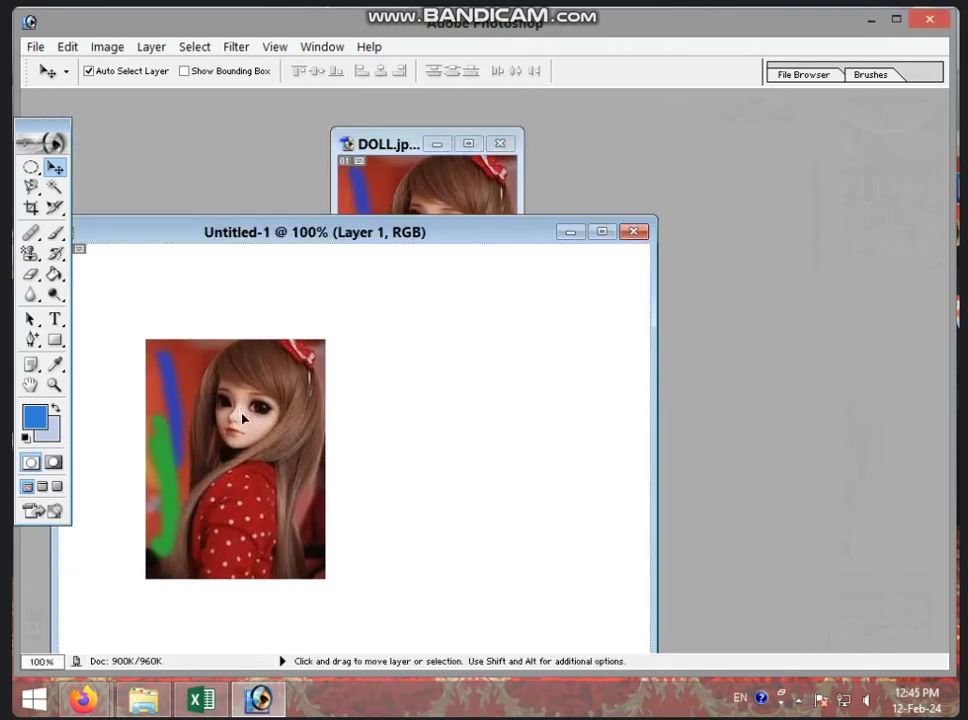
# - Undo the last move of the doll picture and redo it with the Edit commands
pyautogui.click(68, 50)
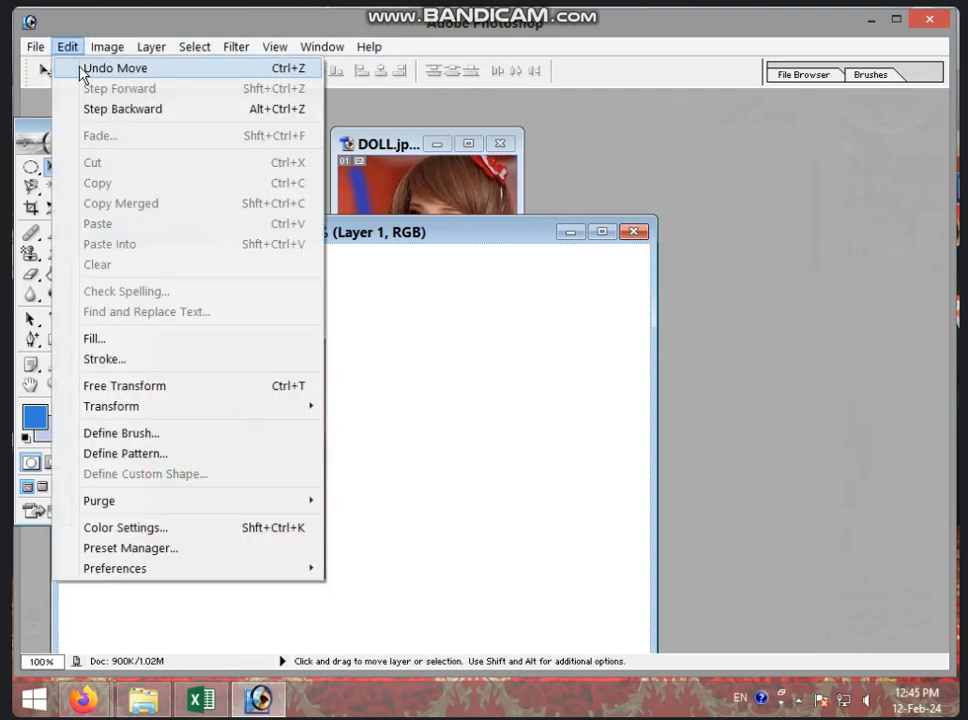
pyautogui.click(138, 76)
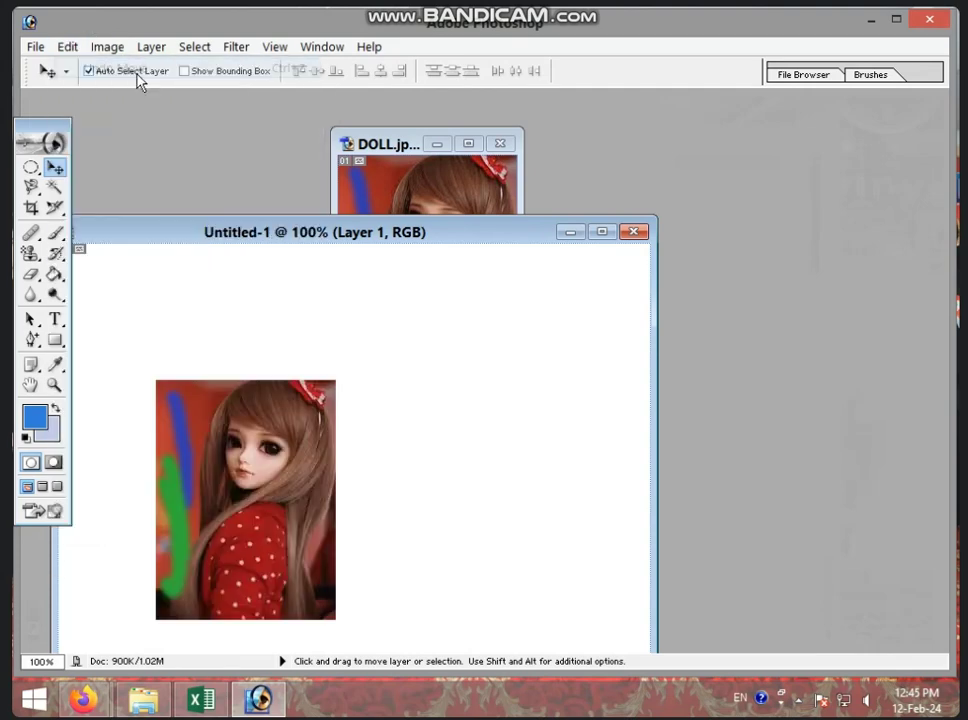
pyautogui.click(68, 48)
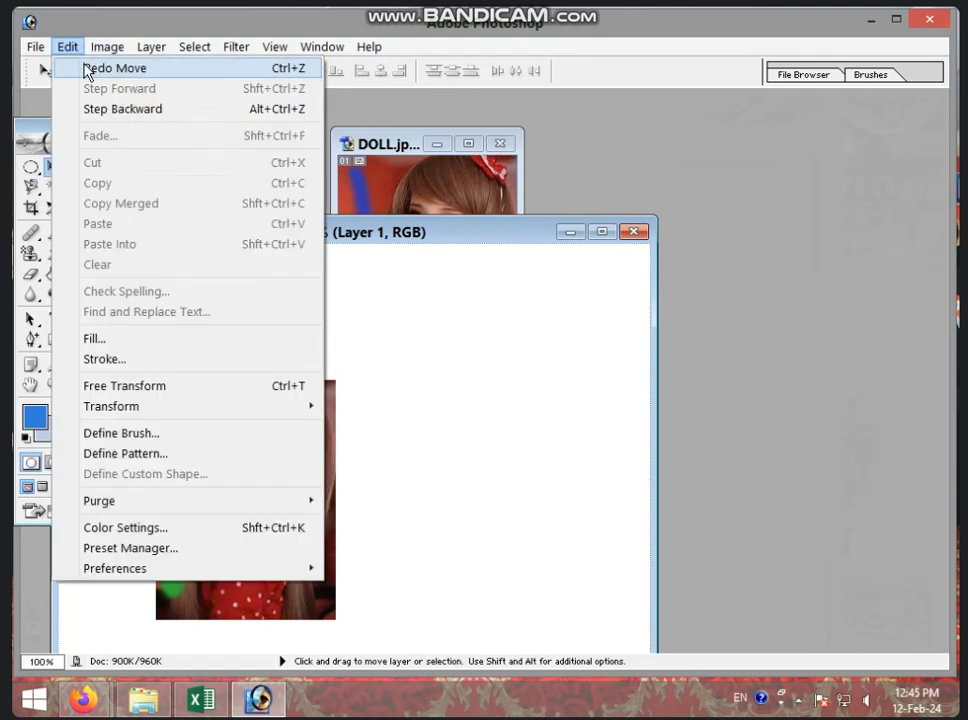
pyautogui.click(87, 69)
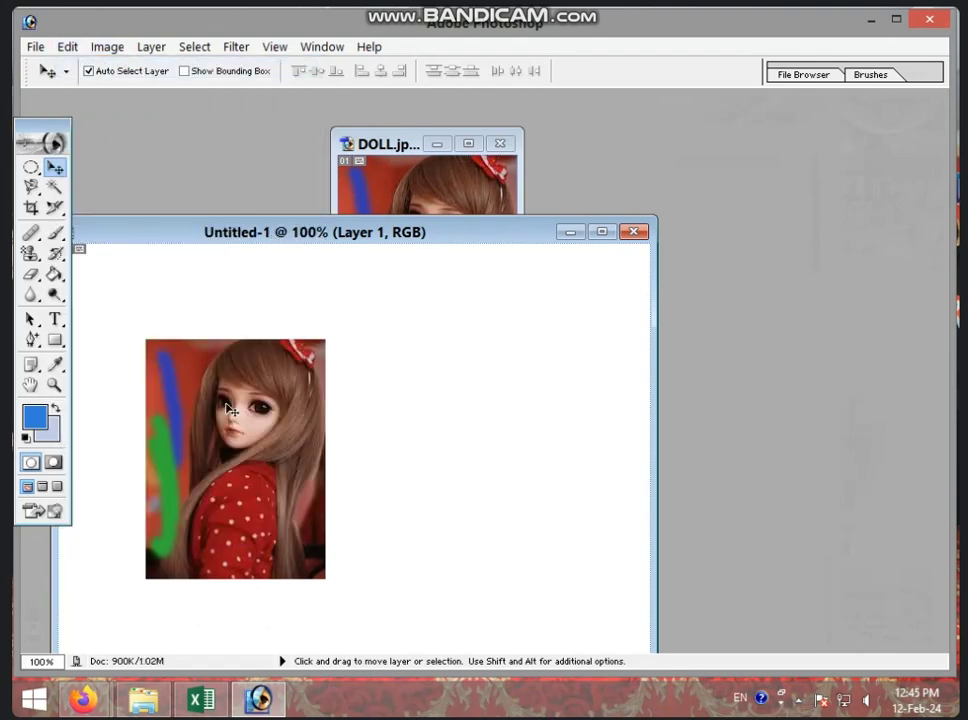
# - Place a duplicate of the doll picture to the right of the original, and undo and redo that duplication once
pyautogui.moveTo(243, 410); pyautogui.dragTo(408, 382)
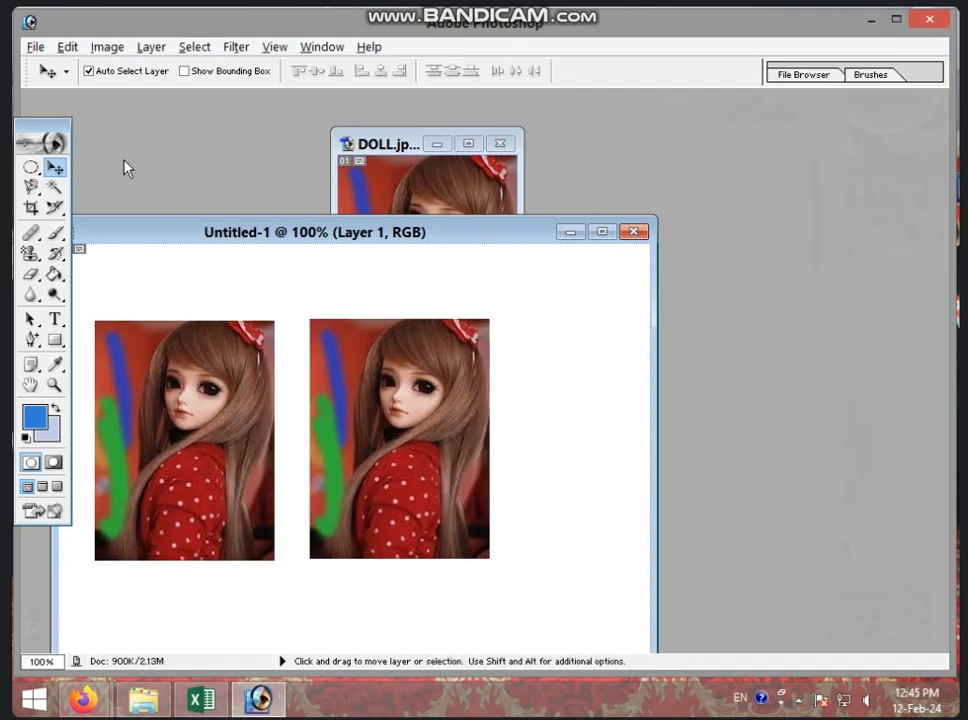
pyautogui.click(68, 47)
pyautogui.click(86, 68)
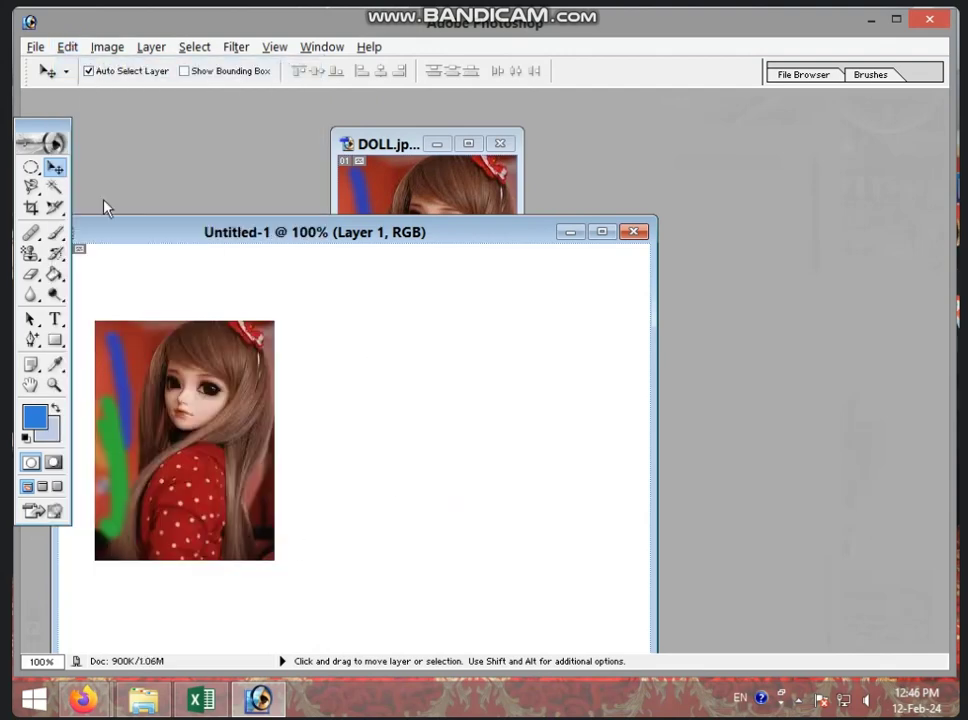
pyautogui.click(70, 47)
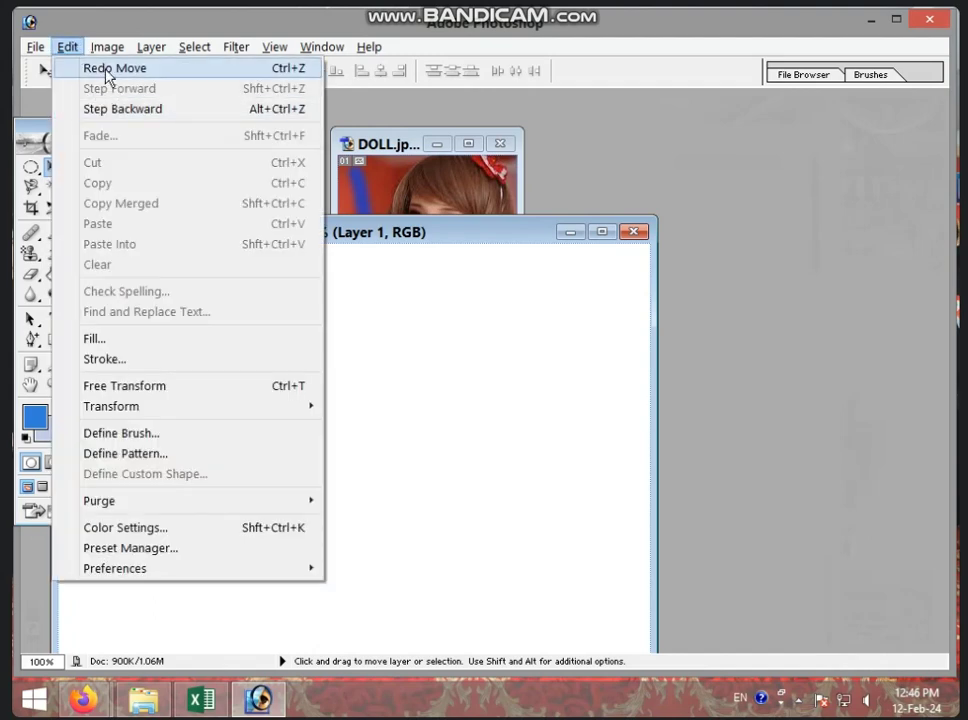
pyautogui.click(115, 68)
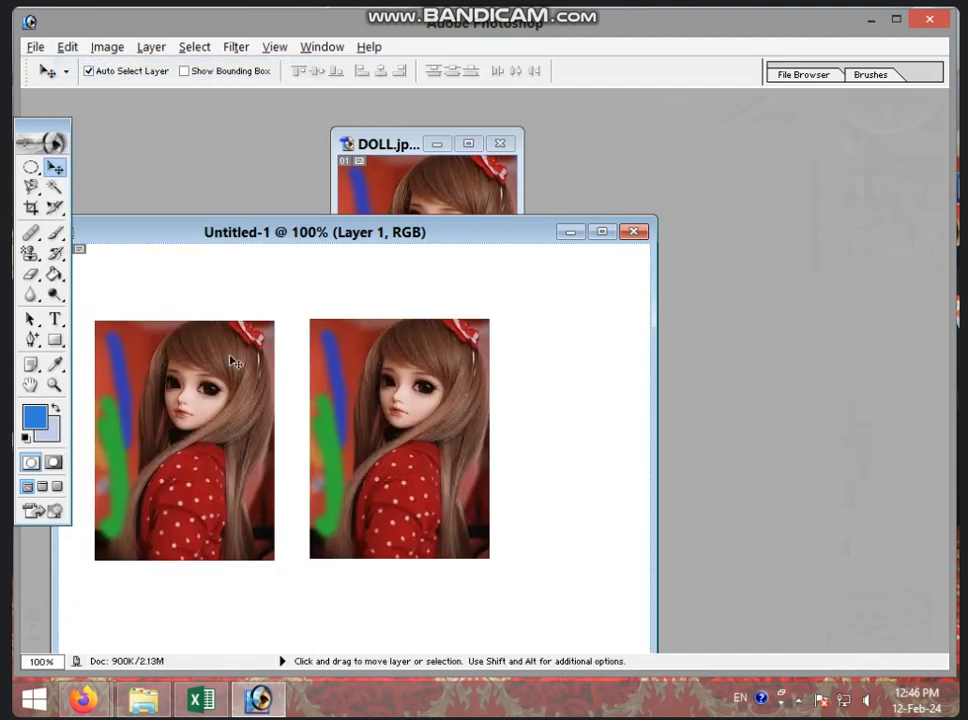
# - Undo and redo the doll picture's duplication two more times
pyautogui.click(67, 47)
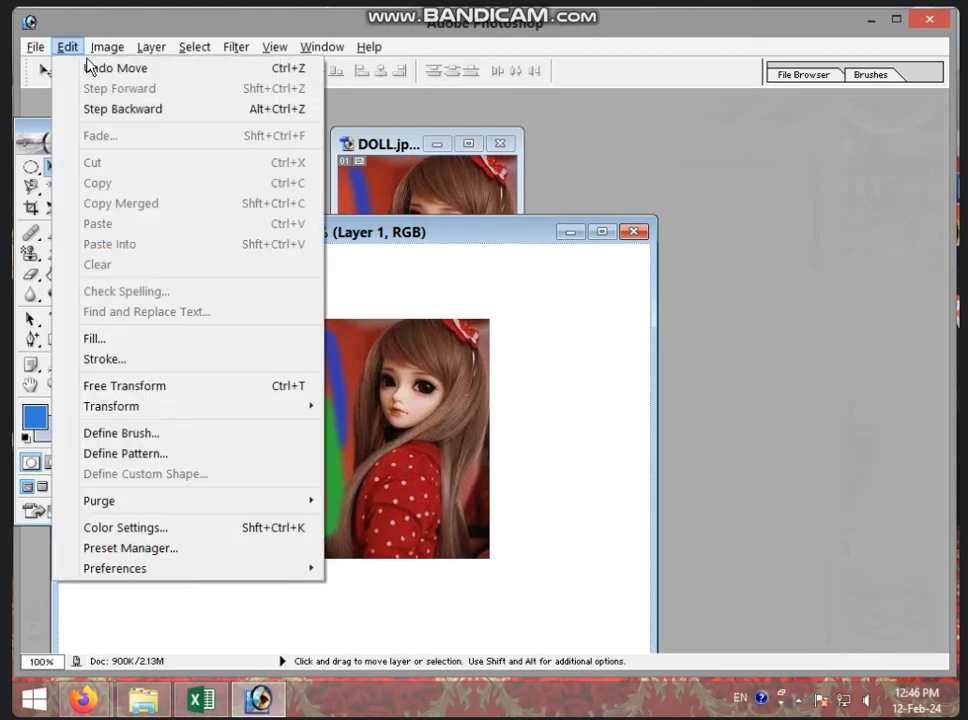
pyautogui.click(120, 68)
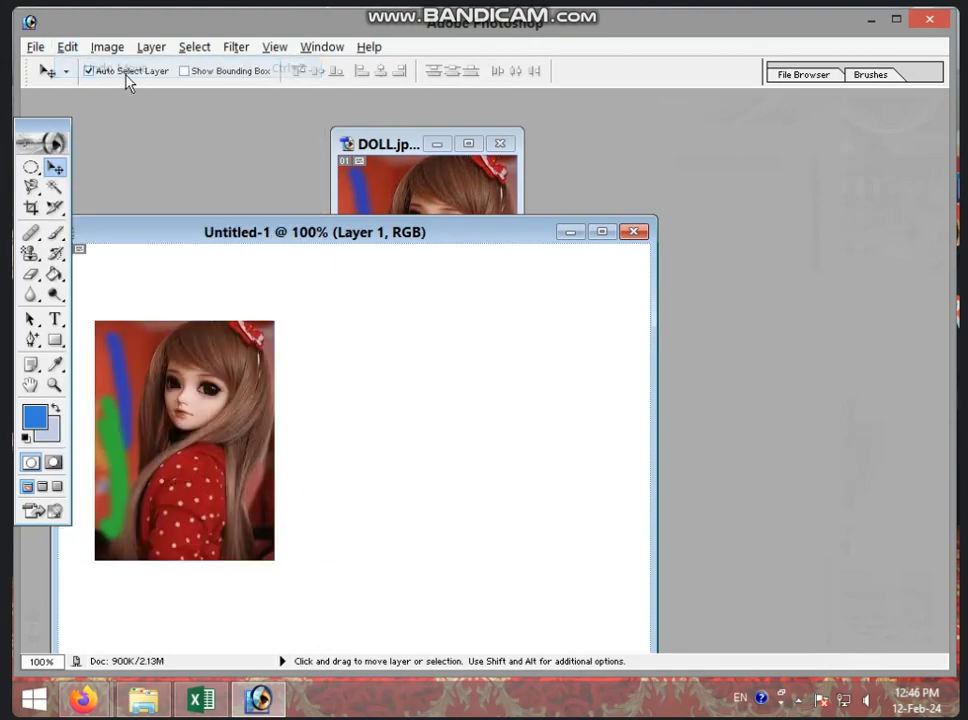
pyautogui.click(67, 47)
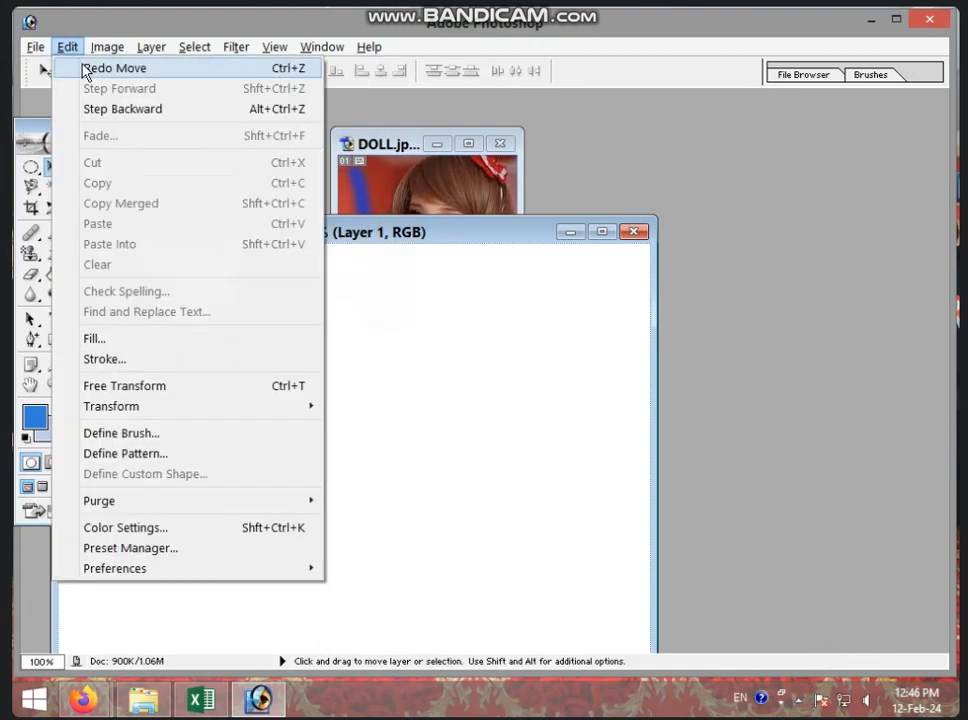
pyautogui.click(86, 68)
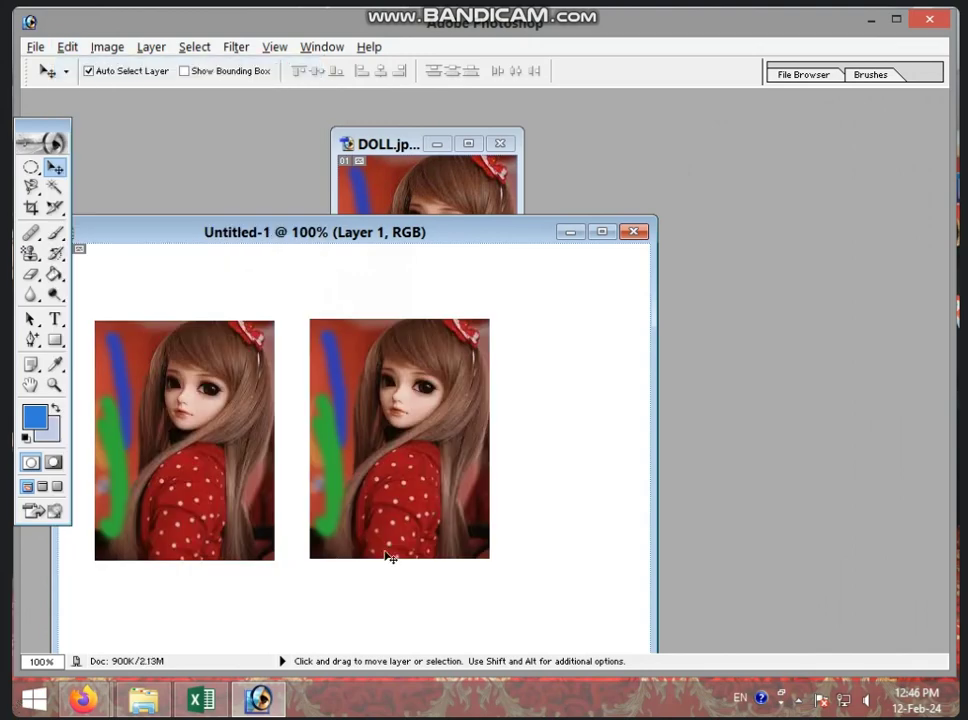
pyautogui.hotkey('ctrl', 'z')
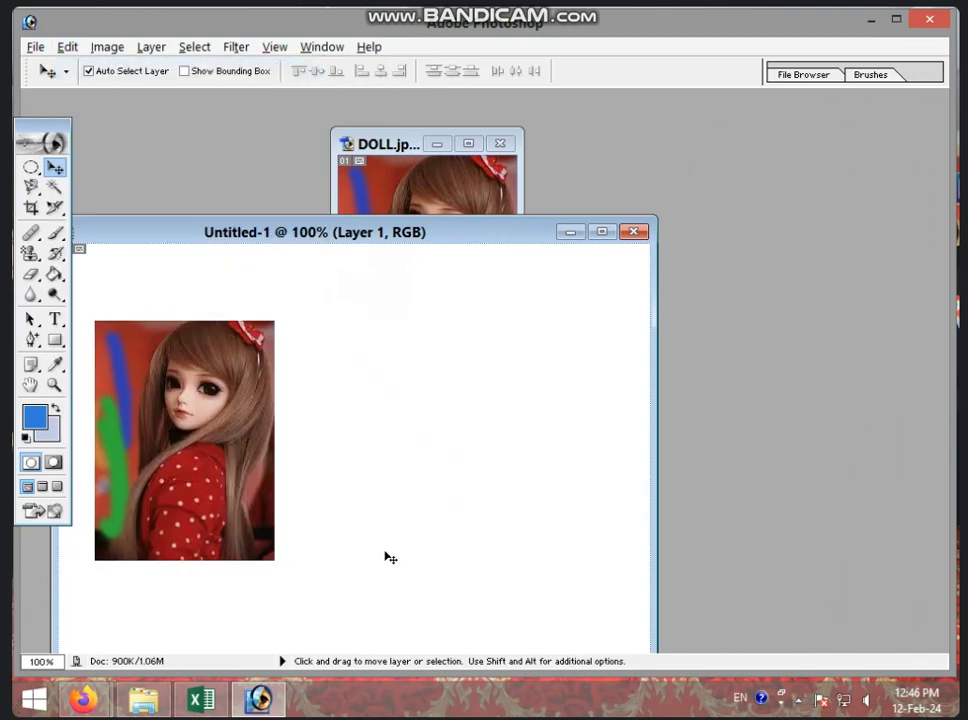
pyautogui.hotkey('ctrl', 'z')
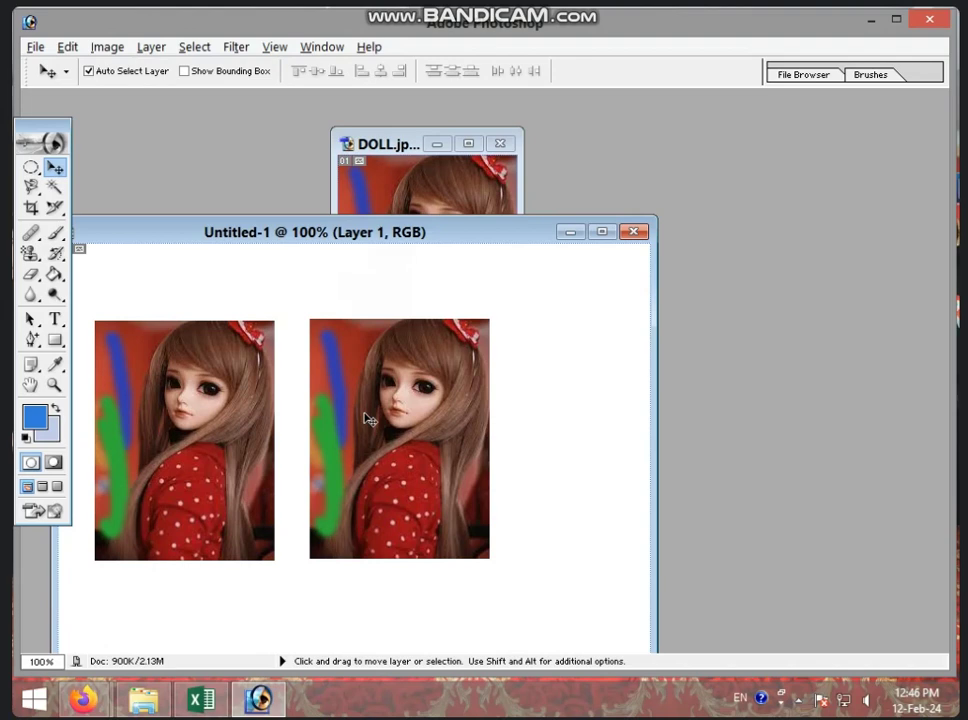
# - Step backward through the edit history until Untitled-1 holds only its blank white background
pyautogui.click(67, 47)
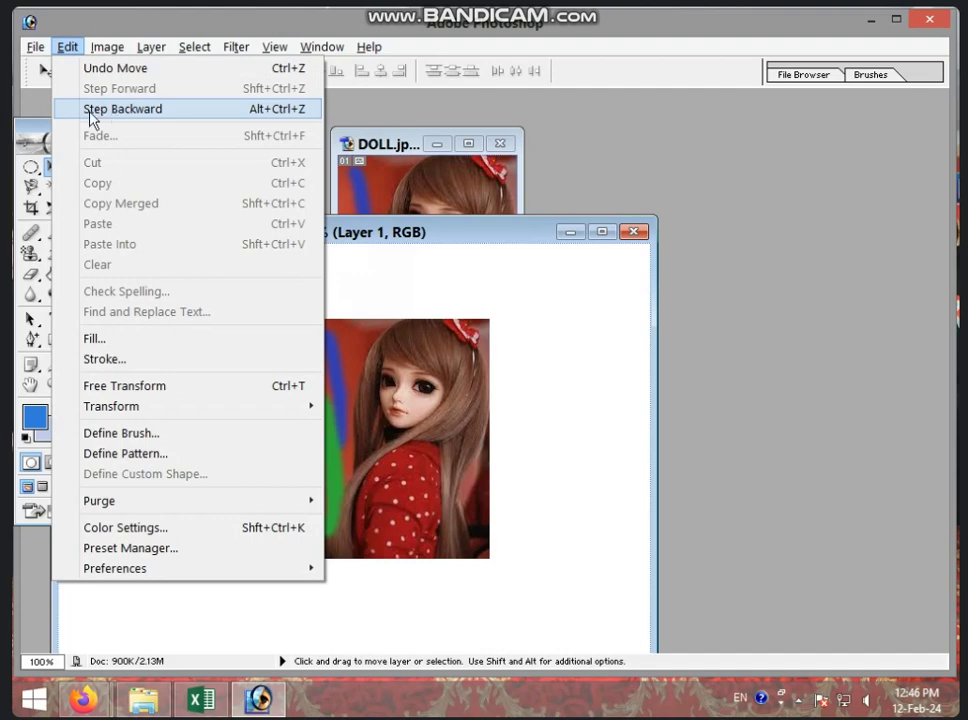
pyautogui.click(218, 118)
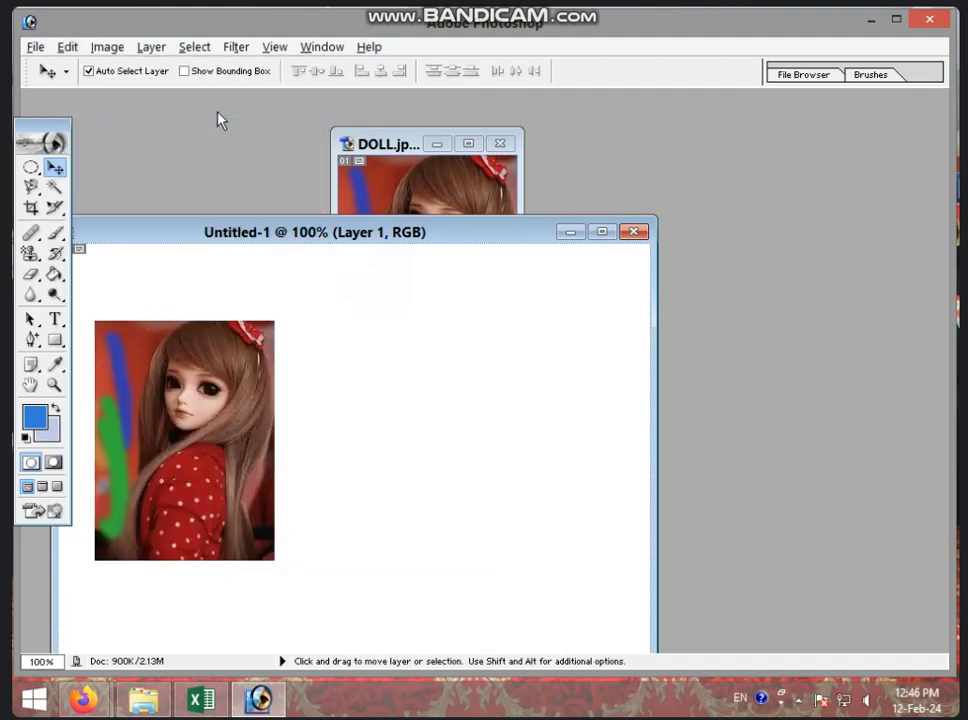
pyautogui.click(67, 47)
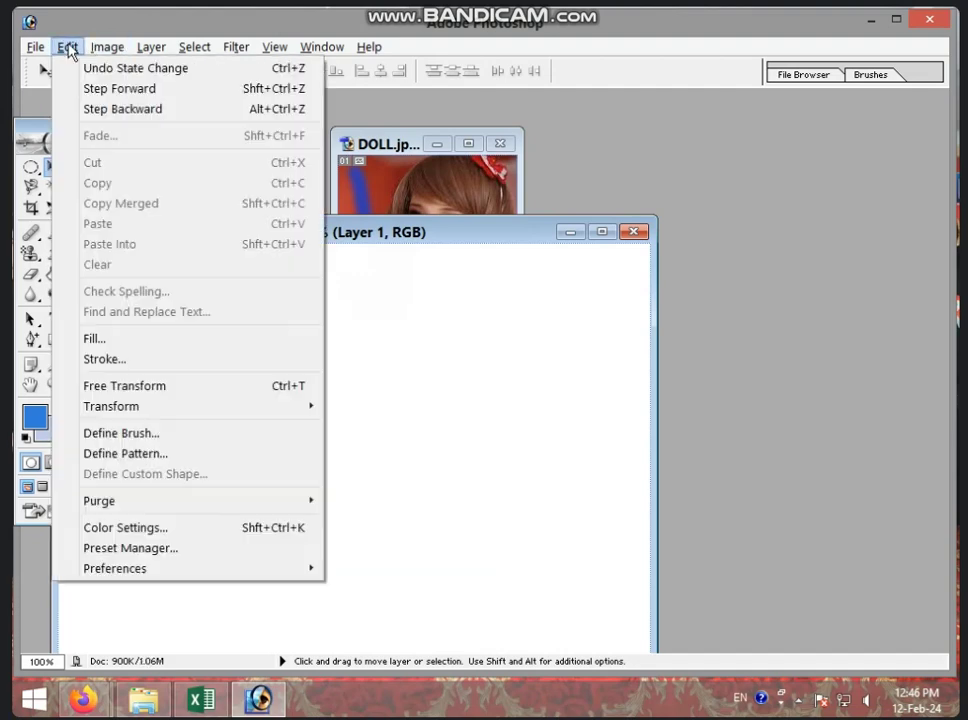
pyautogui.click(104, 112)
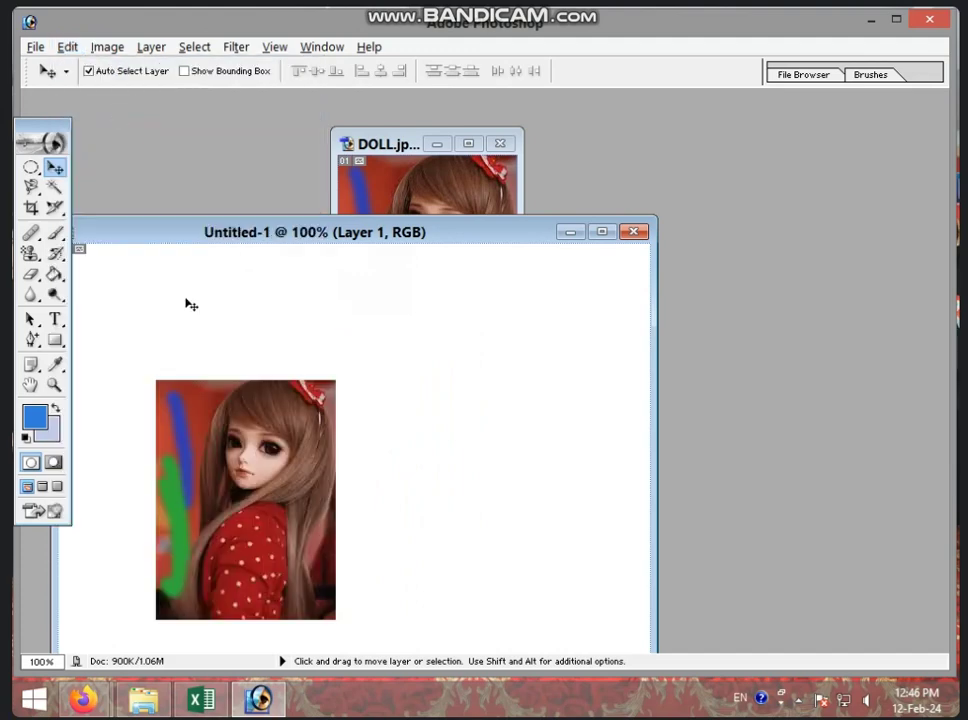
pyautogui.click(67, 47)
pyautogui.click(118, 110)
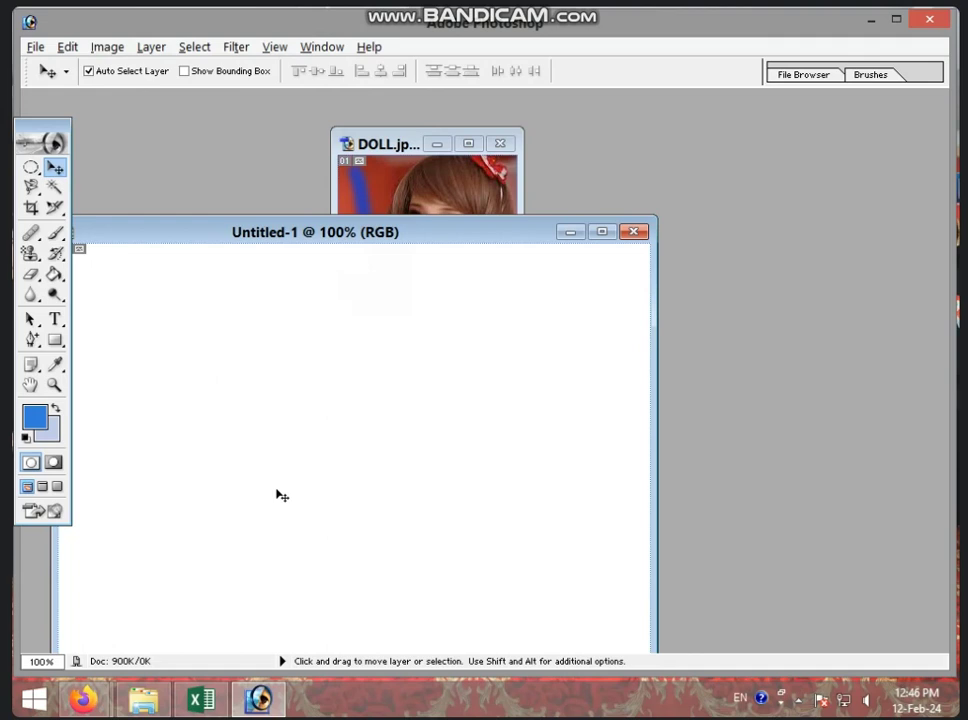
# - Minimize Photoshop to return to the Windows desktop
pyautogui.click(870, 20)
pyautogui.rightClick(510, 230)
pyautogui.click(536, 275)
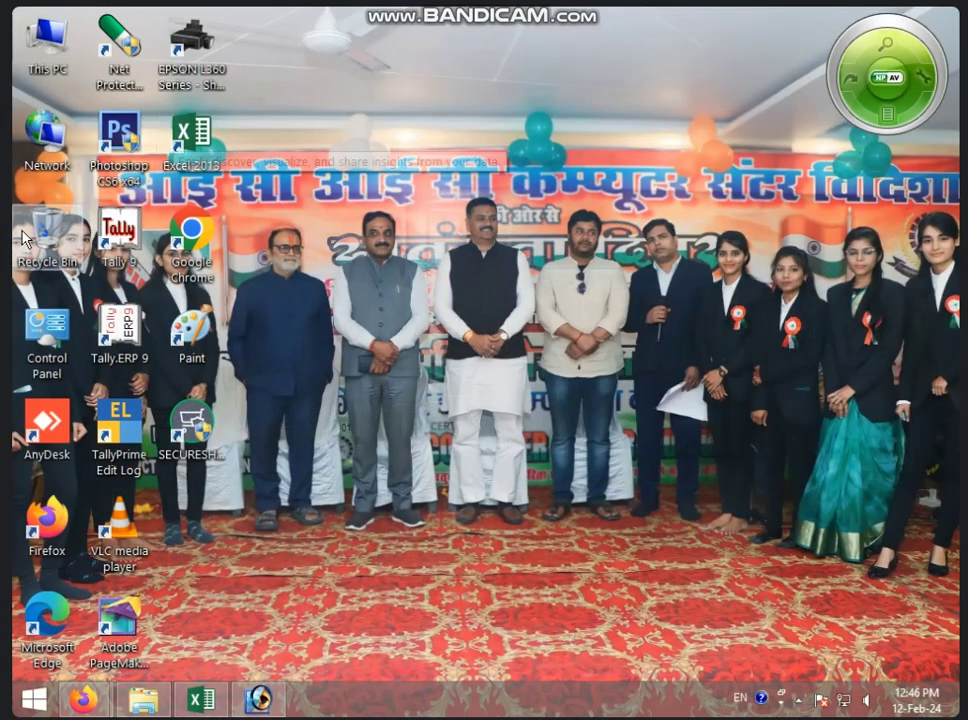
# - Search the Windows Start screen for Word, launch Microsoft Word and create a blank document
pyautogui.click(40, 699)
pyautogui.write('w')
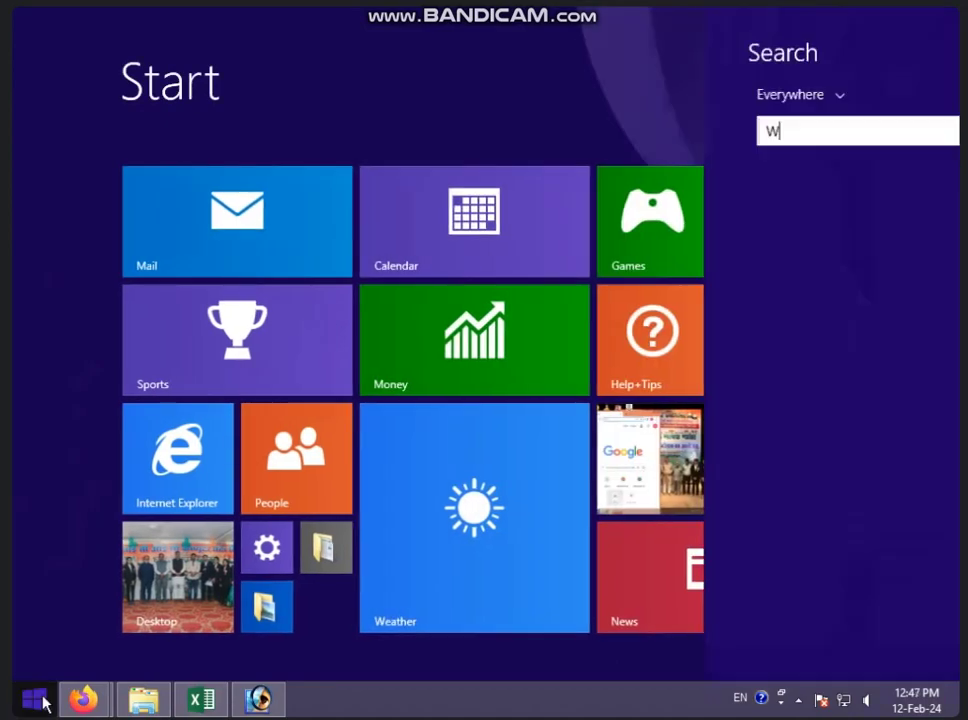
pyautogui.write('o')
pyautogui.click(711, 207)
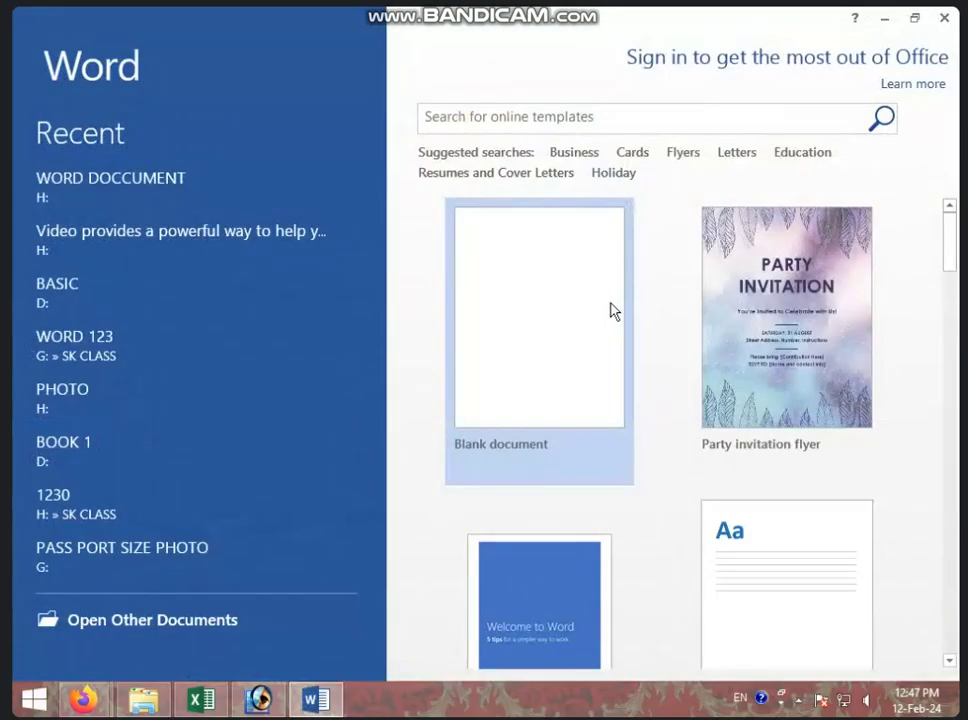
pyautogui.click(611, 311)
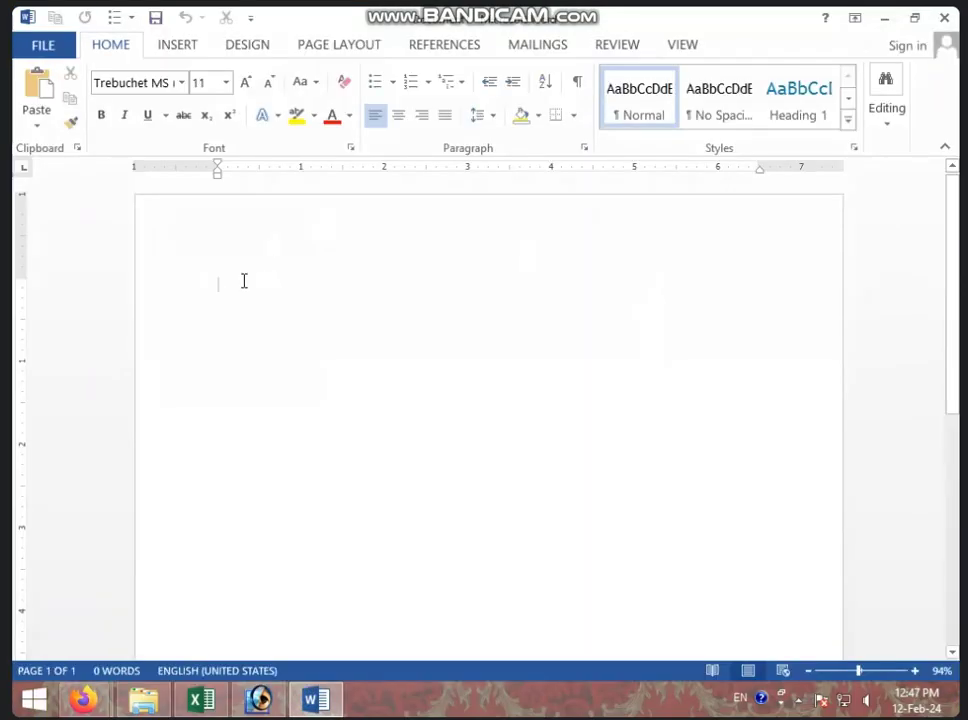
# - Generate Word's sample paragraphs in the blank document by entering the formula =RAND()
pyautogui.write('=RAN')
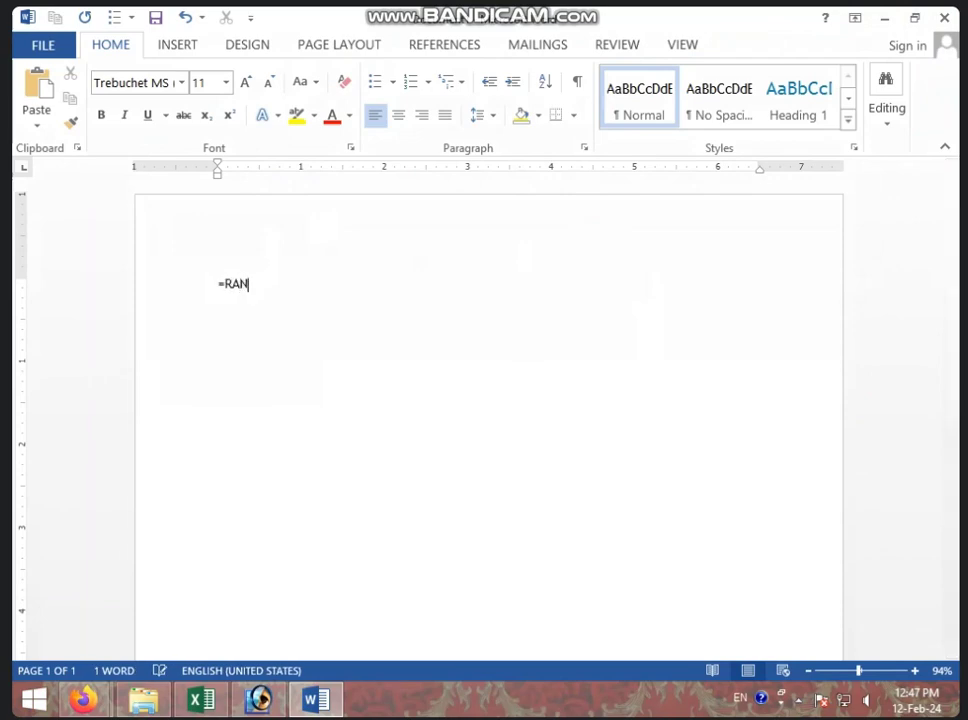
pyautogui.write('D()')
pyautogui.press('Return')
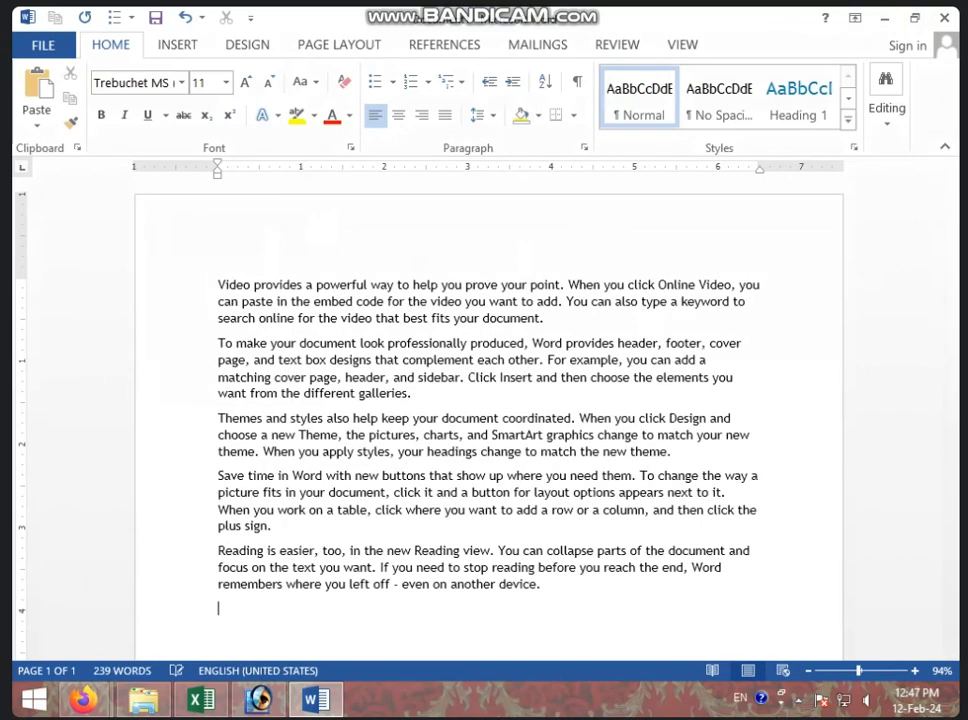
# - Change the font color of the first paragraph, starting "Video provides a powerful way", to standard Red and deselect the text
pyautogui.moveTo(214, 285); pyautogui.dragTo(545, 318)
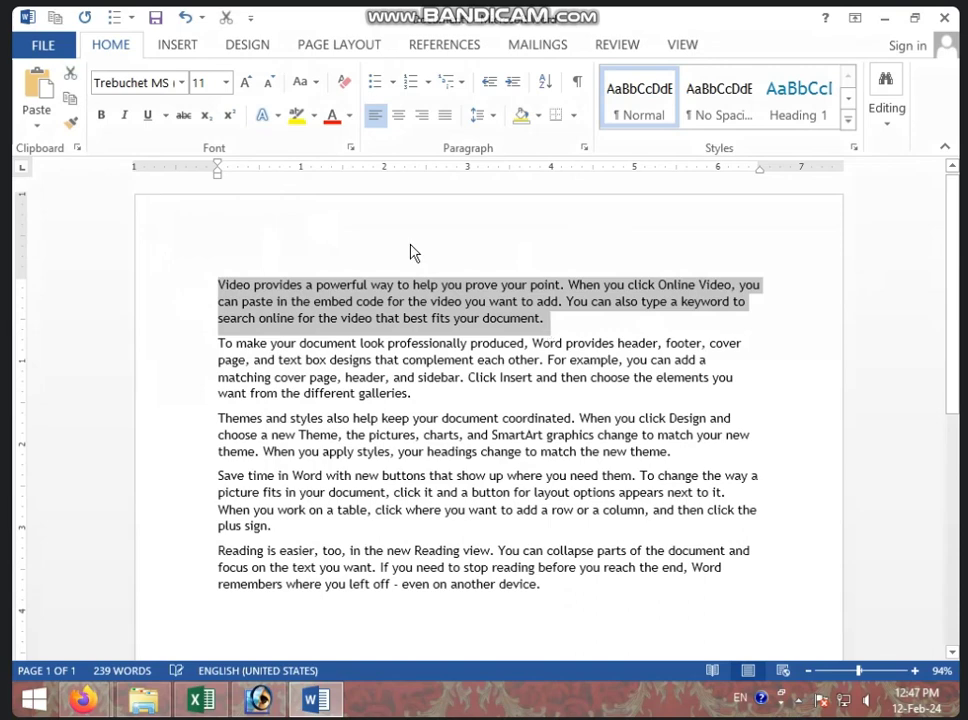
pyautogui.click(352, 117)
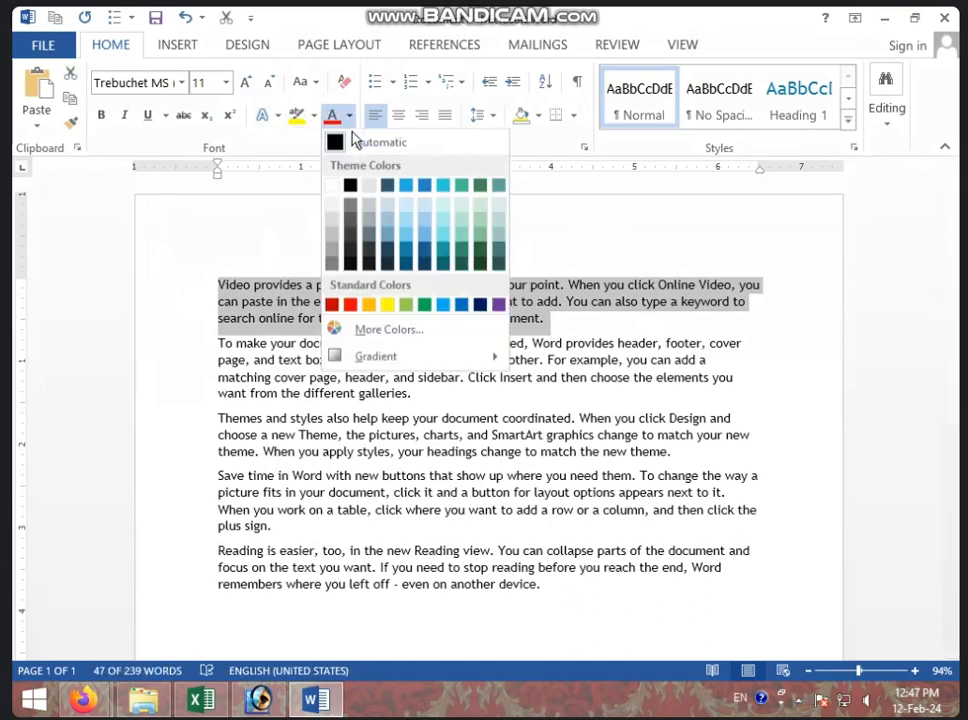
pyautogui.click(350, 305)
pyautogui.click(432, 322)
pyautogui.click(585, 336)
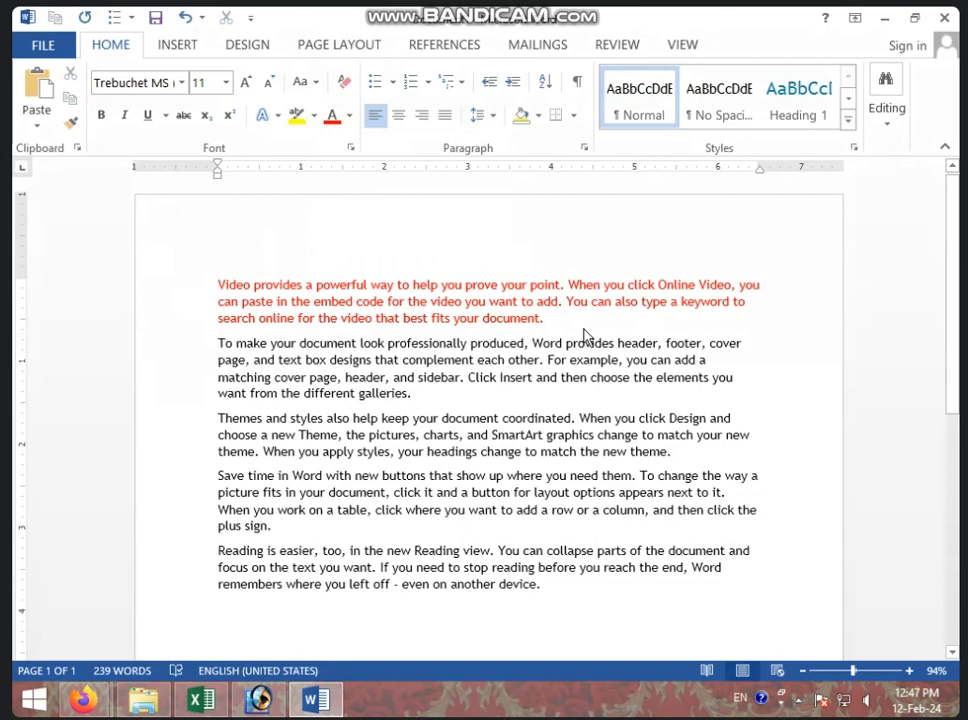
# - Undo the red font color, the generated paragraphs and the typed formula until the page is blank, and redo all of them
pyautogui.hotkey('ctrl', 'z')
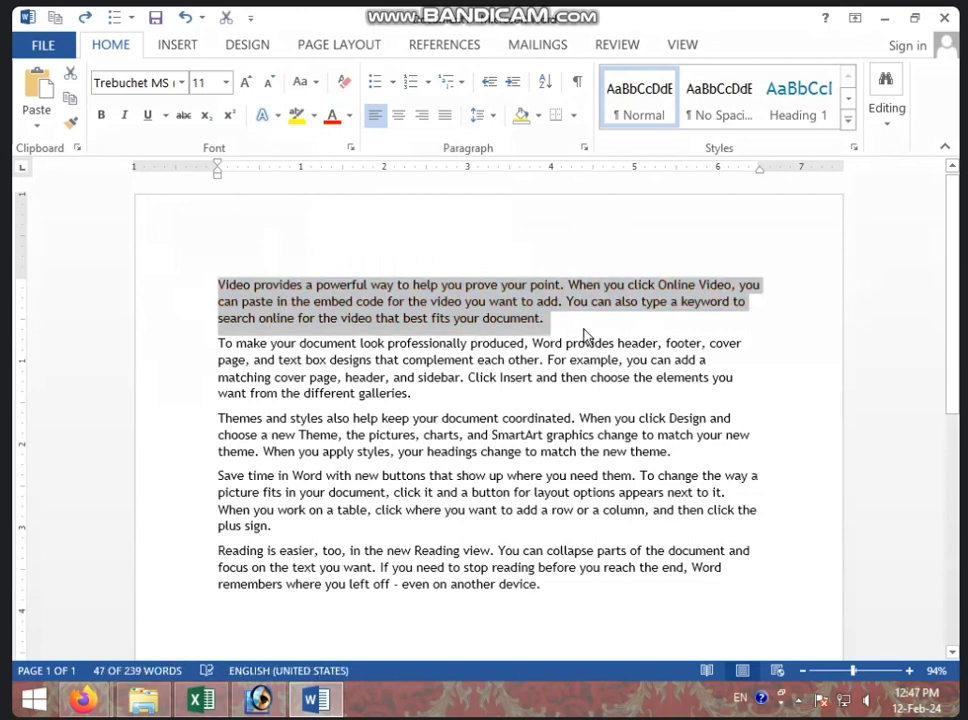
pyautogui.hotkey('ctrl', 'z')
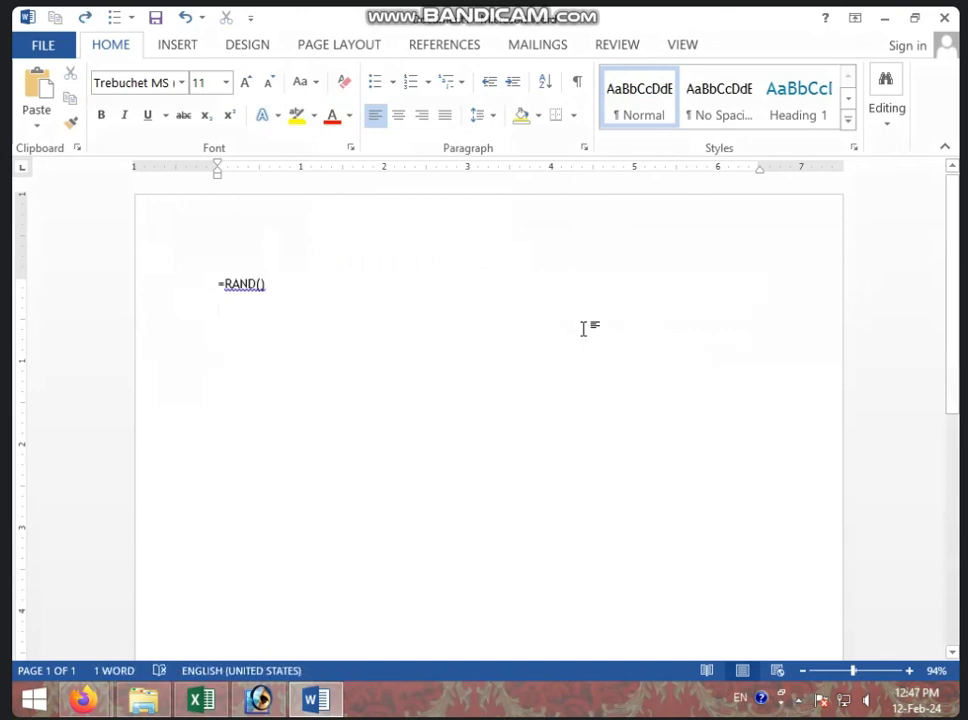
pyautogui.hotkey('ctrl', 'z')
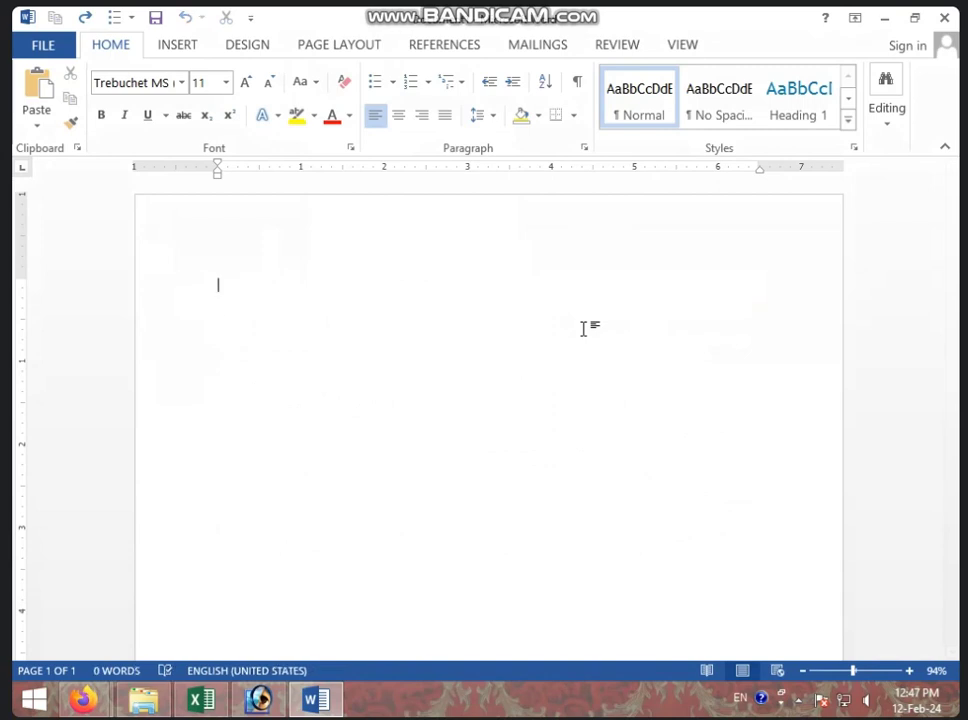
pyautogui.hotkey('ctrl', 'y')
pyautogui.hotkey('ctrl', 'y')
pyautogui.hotkey('ctrl', 'y')
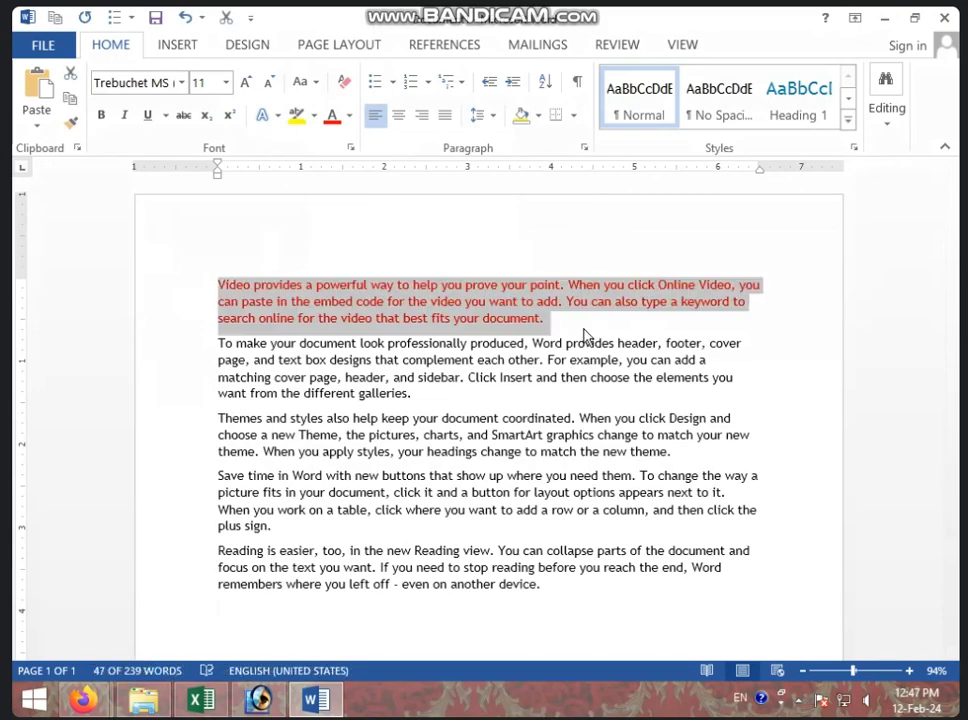
# - Switch to Photoshop and copy the doll picture from the DOLL image into the Untitled-1 canvas
pyautogui.click(259, 698)
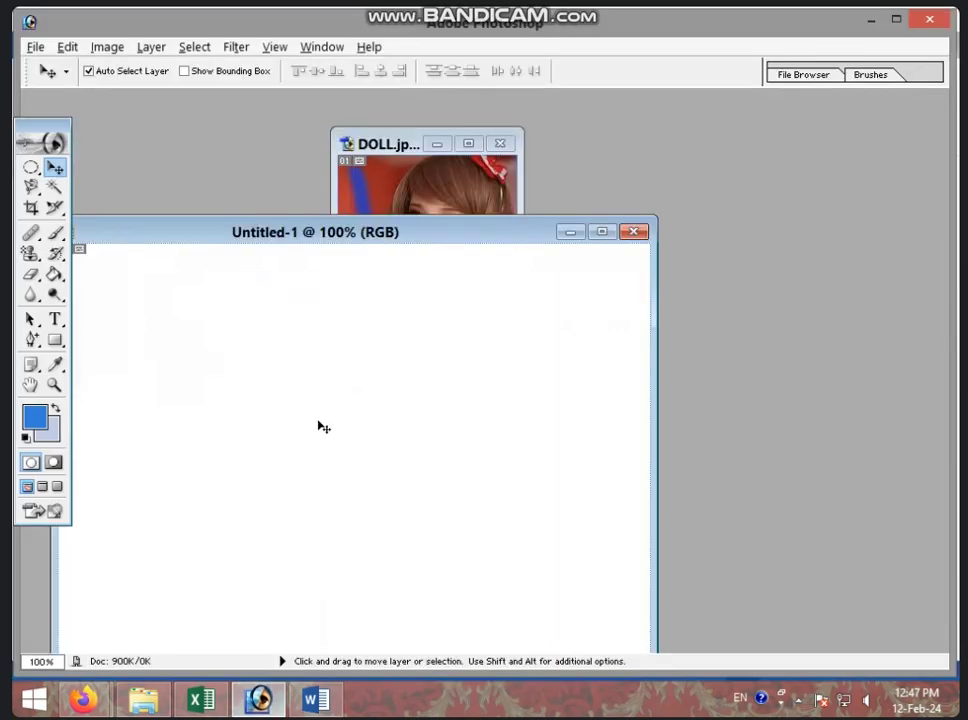
pyautogui.click(466, 196)
pyautogui.moveTo(466, 196); pyautogui.dragTo(267, 368)
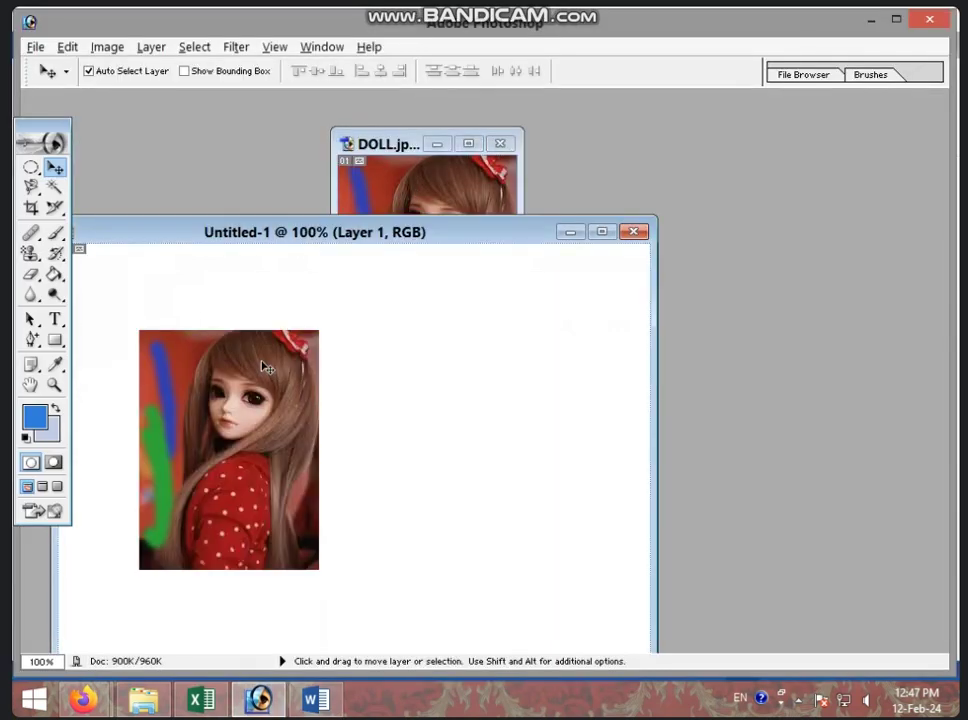
# - Duplicate the doll picture beside the original in Untitled-1 and undo the duplication
pyautogui.moveTo(217, 402); pyautogui.dragTo(450, 404)
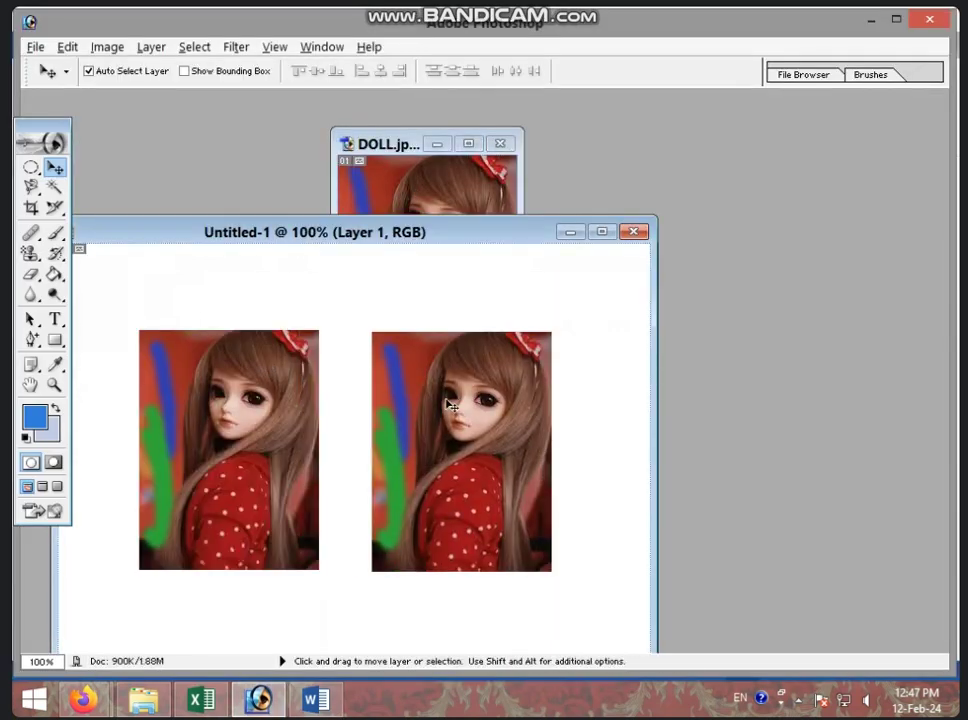
pyautogui.hotkey('ctrl', 'z')
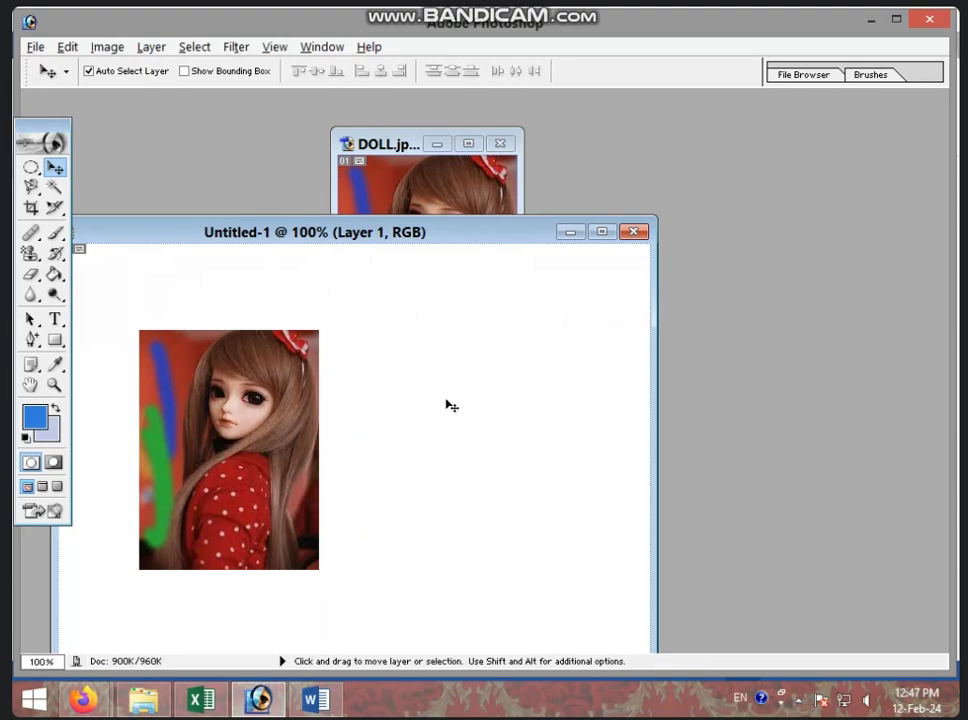